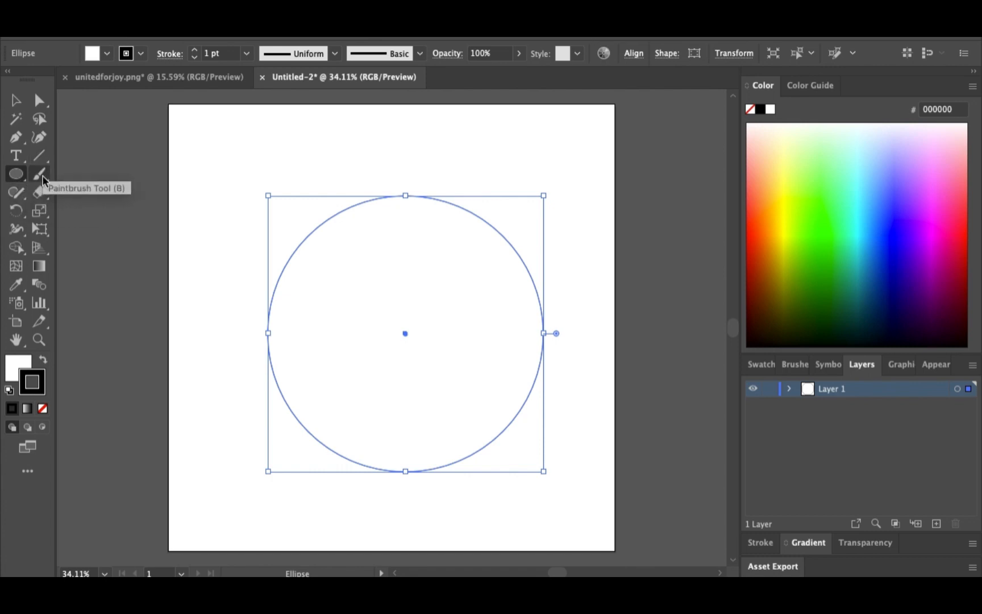
With the Pencil tool, draw two wavy freehand lines across the circle, one through its upper part and one through its lower part.
click(17, 143)
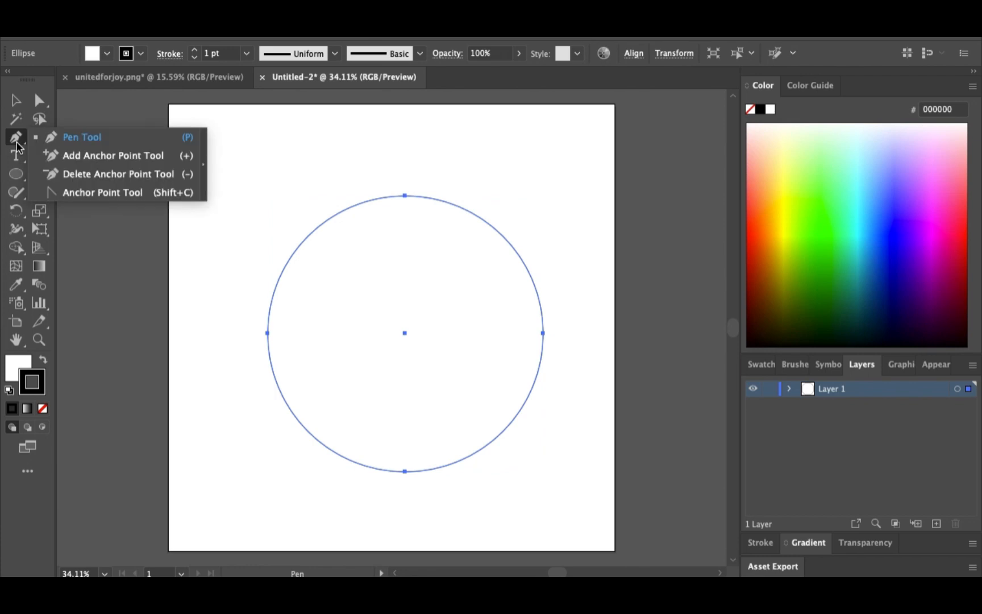
click(17, 193)
drag(18, 195, 72, 211)
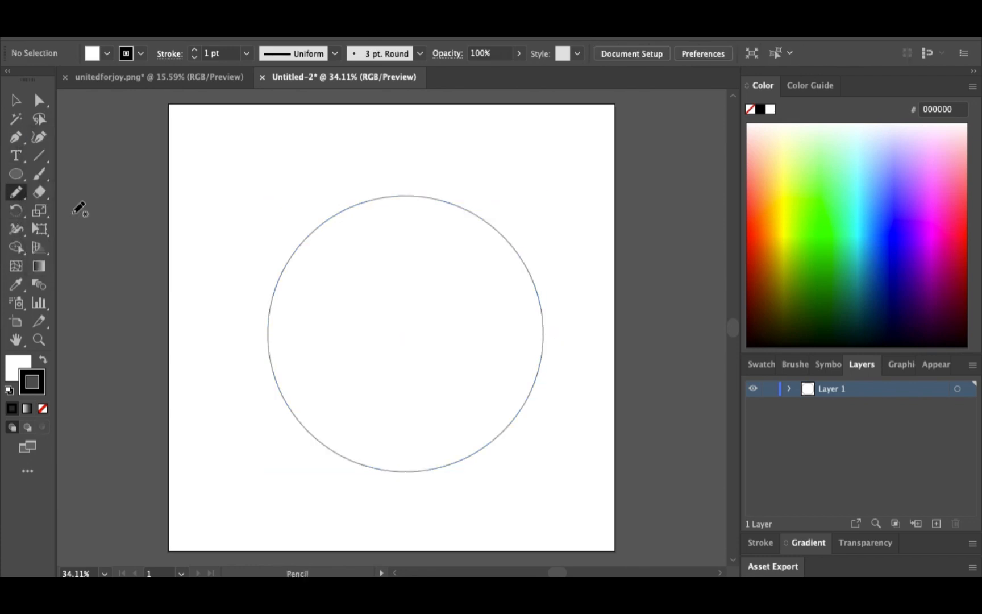
mouse_move(232, 290)
mouse_down()
mouse_move(273, 284)
mouse_move(479, 304)
mouse_move(547, 255)
mouse_up()
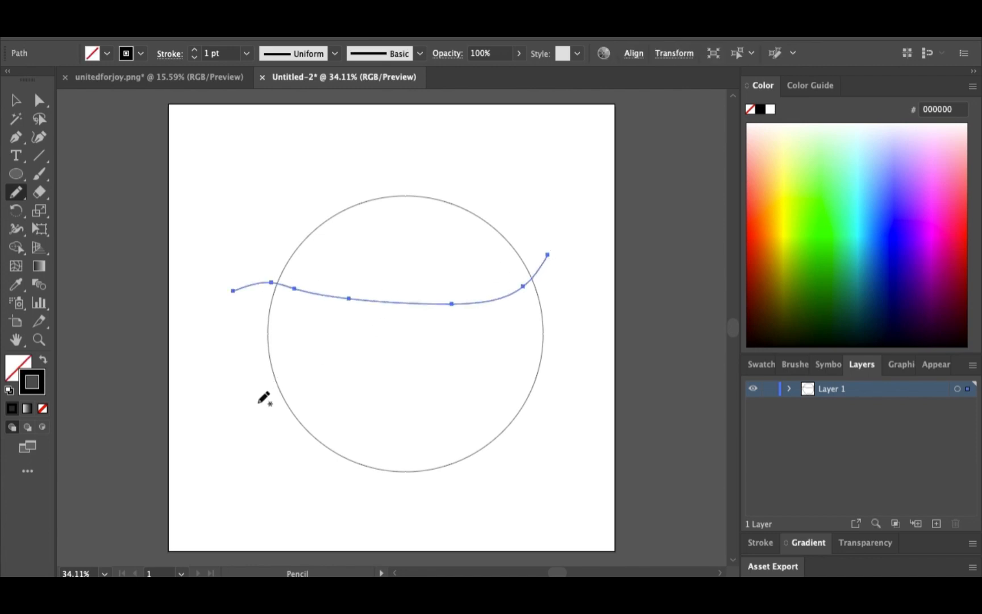
mouse_move(249, 406)
mouse_down()
mouse_move(412, 390)
mouse_move(531, 397)
mouse_move(572, 383)
mouse_up()
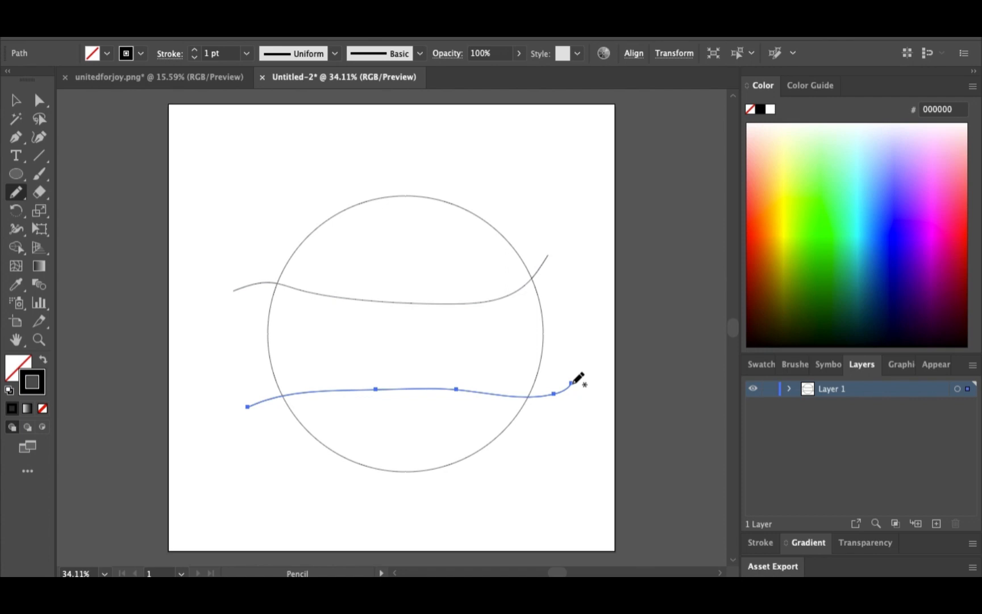
Select the circle with both wavy lines and split it into separate sections using the Pathfinder Divide operation.
click(16, 100)
mouse_move(258, 170)
mouse_down()
mouse_move(559, 525)
mouse_move(566, 516)
mouse_up()
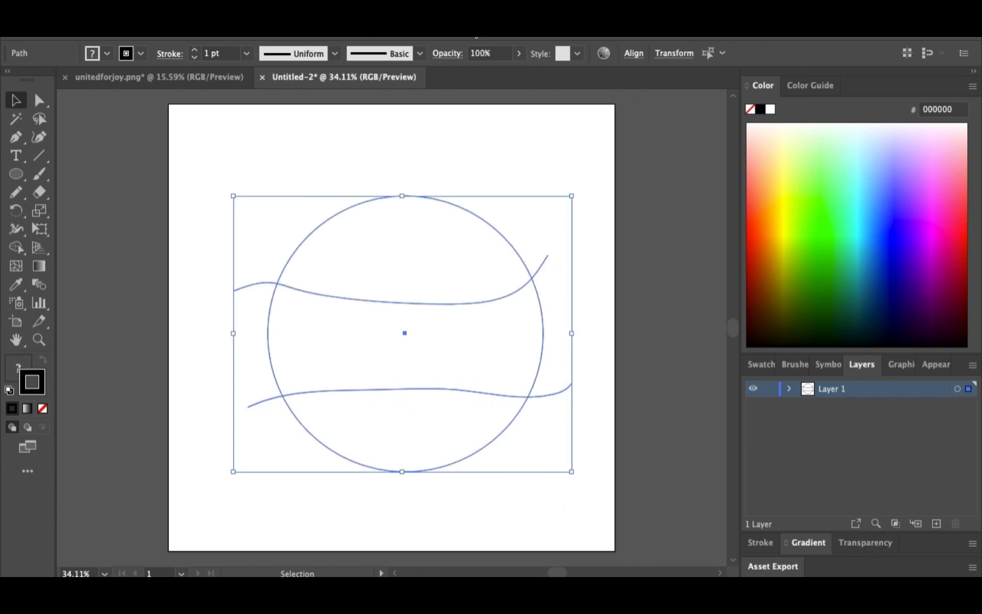
click(346, 37)
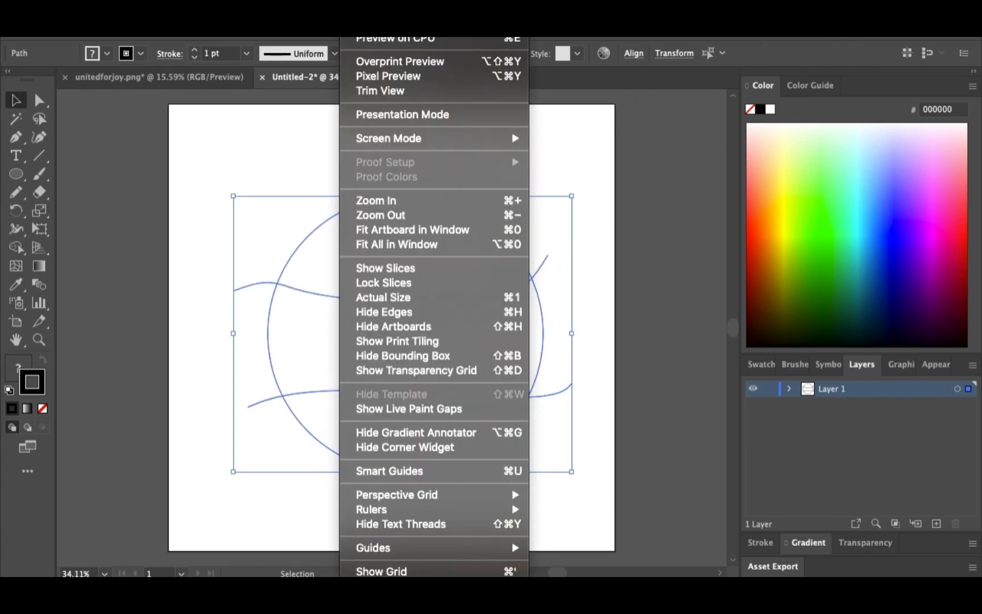
mouse_move(396, 39)
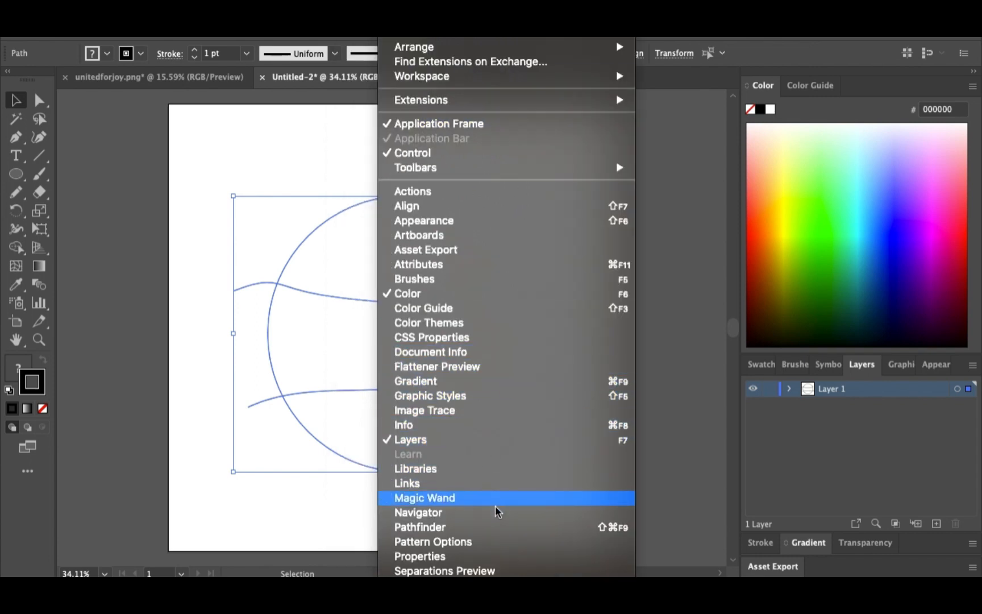
click(490, 525)
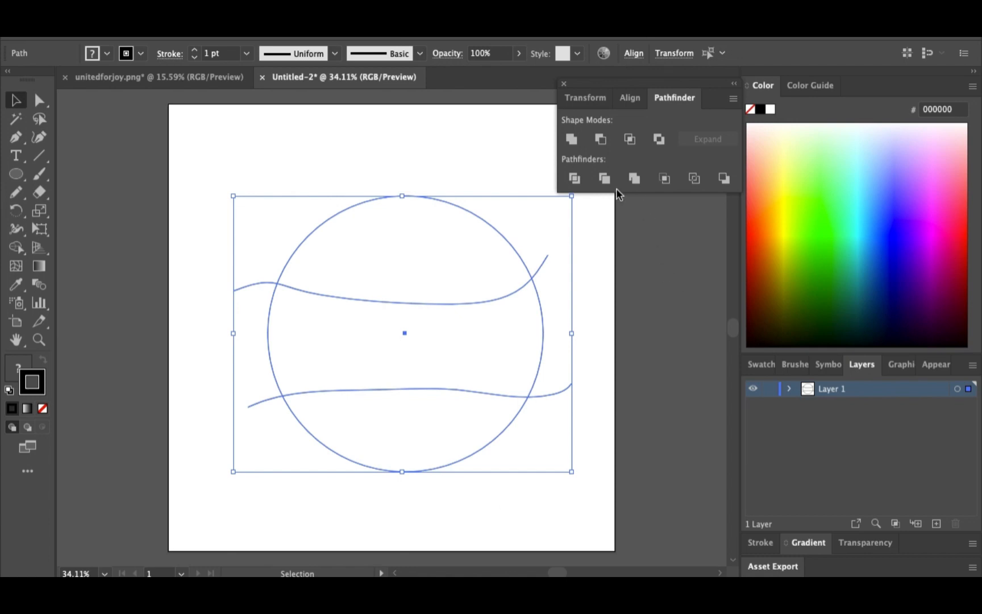
click(575, 179)
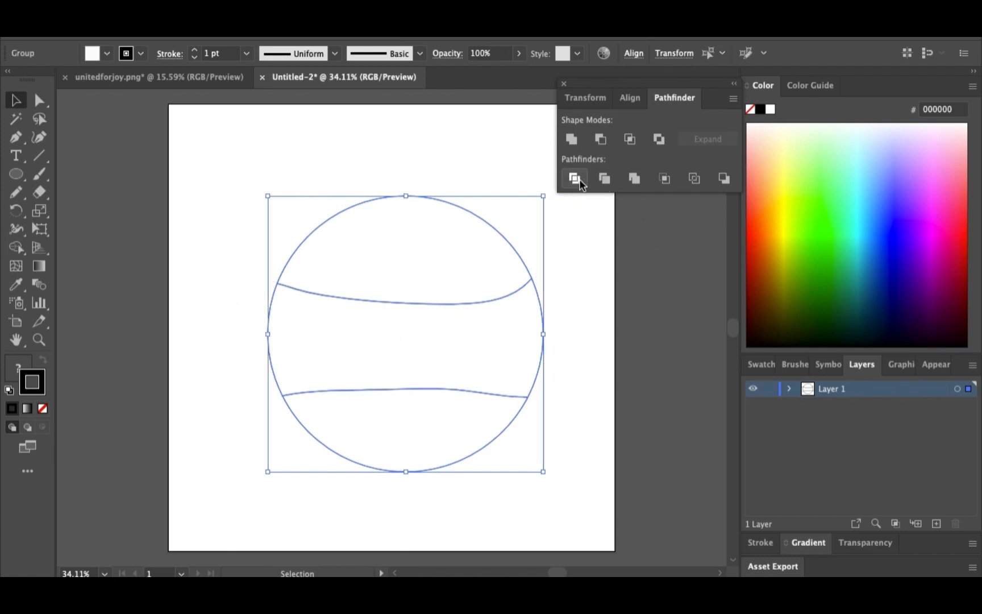
click(441, 134)
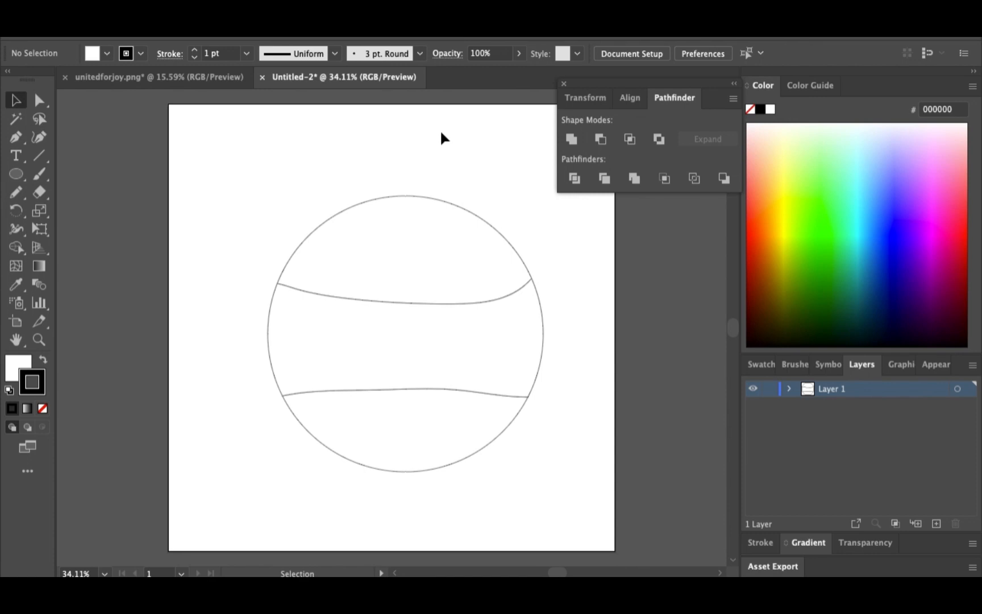
Ungroup the divided circle and clear the selection.
click(442, 221)
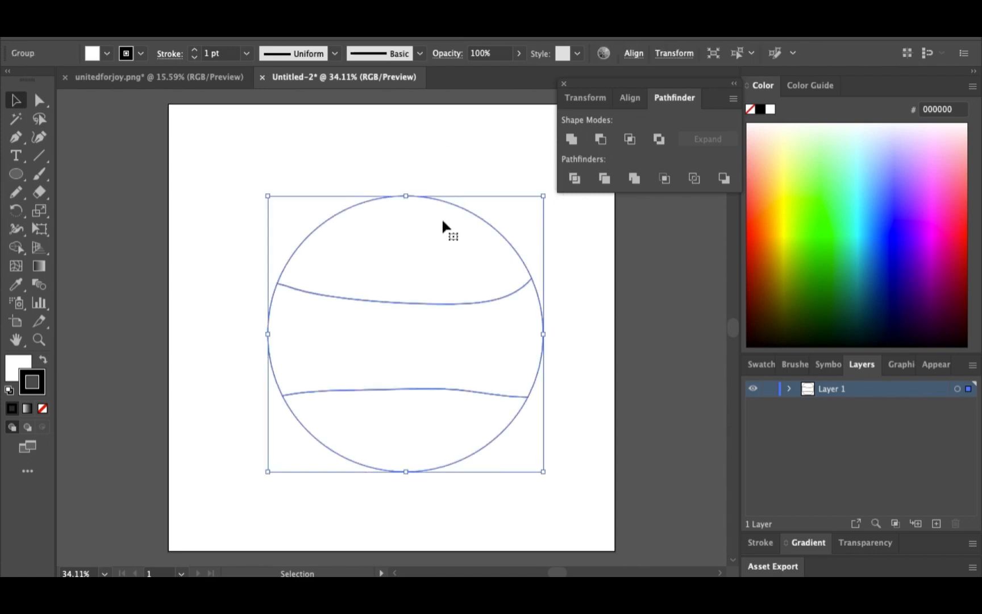
right_click(443, 221)
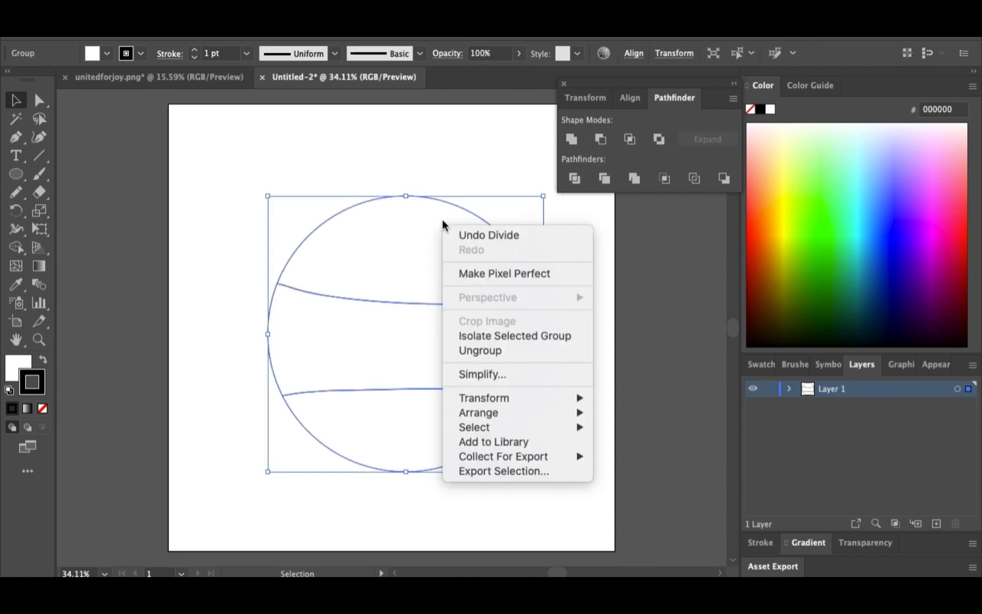
click(495, 350)
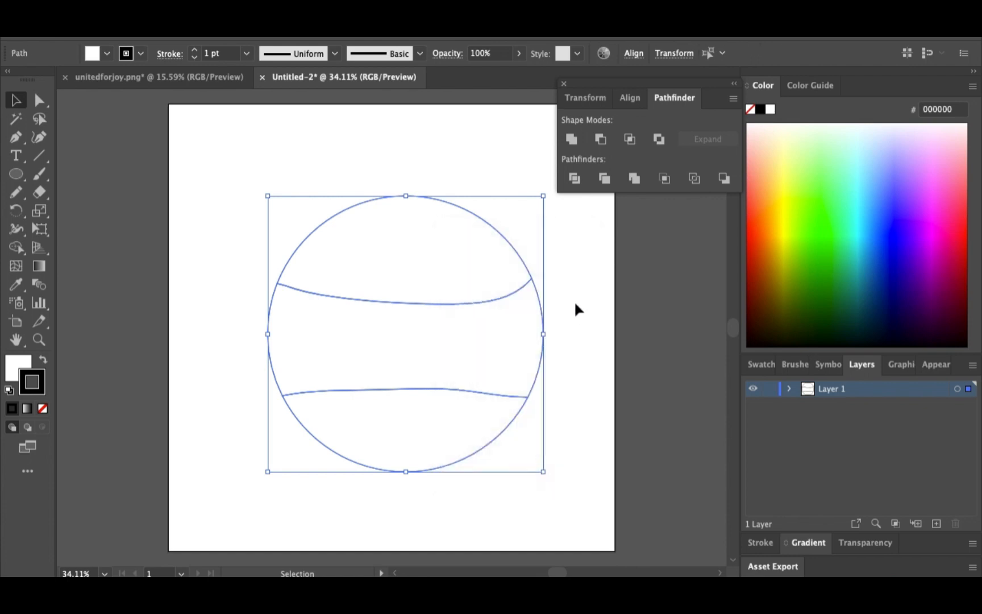
click(558, 301)
Nudge the circle's top section up and its bottom section down to open narrow gaps around the middle section.
click(465, 270)
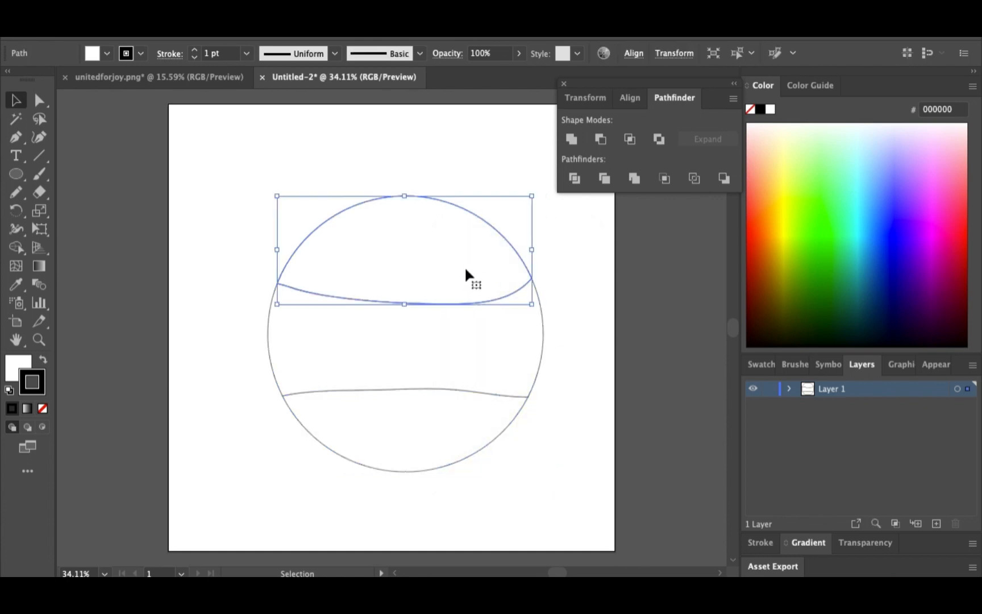
key(Up)
key(Up)
key(Up)
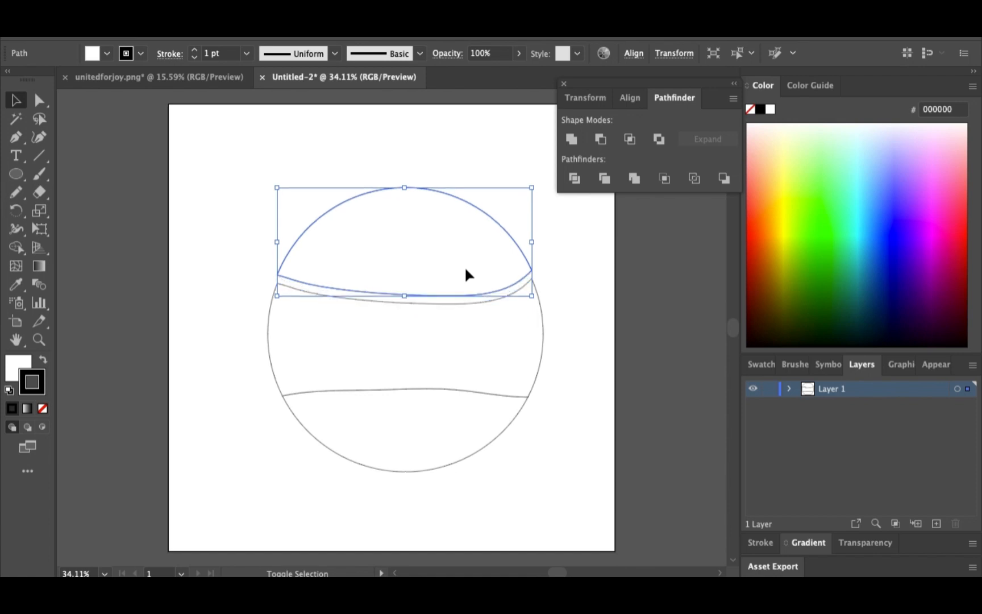
click(434, 426)
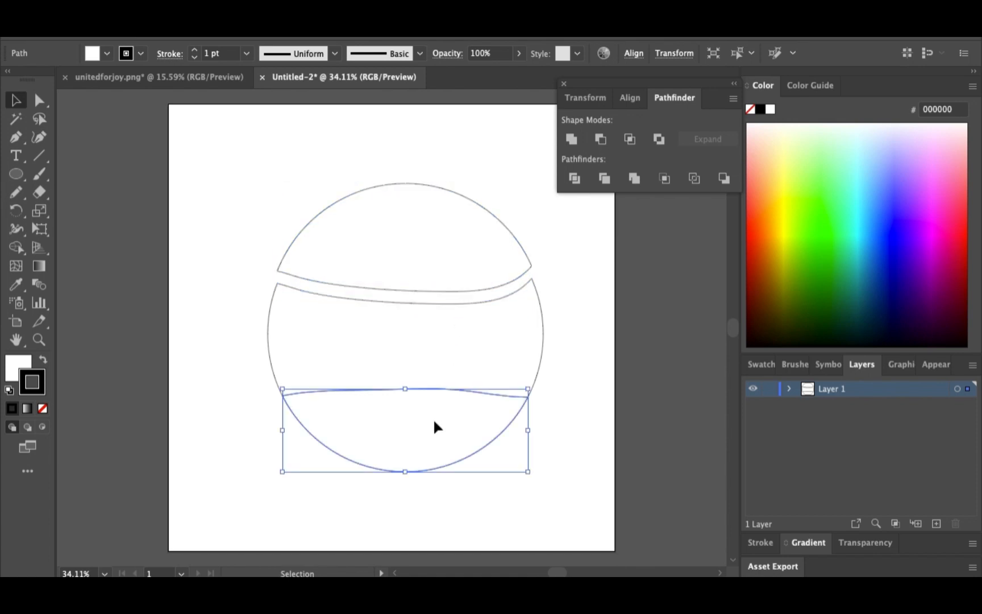
key(Down)
key(Down)
key(Down)
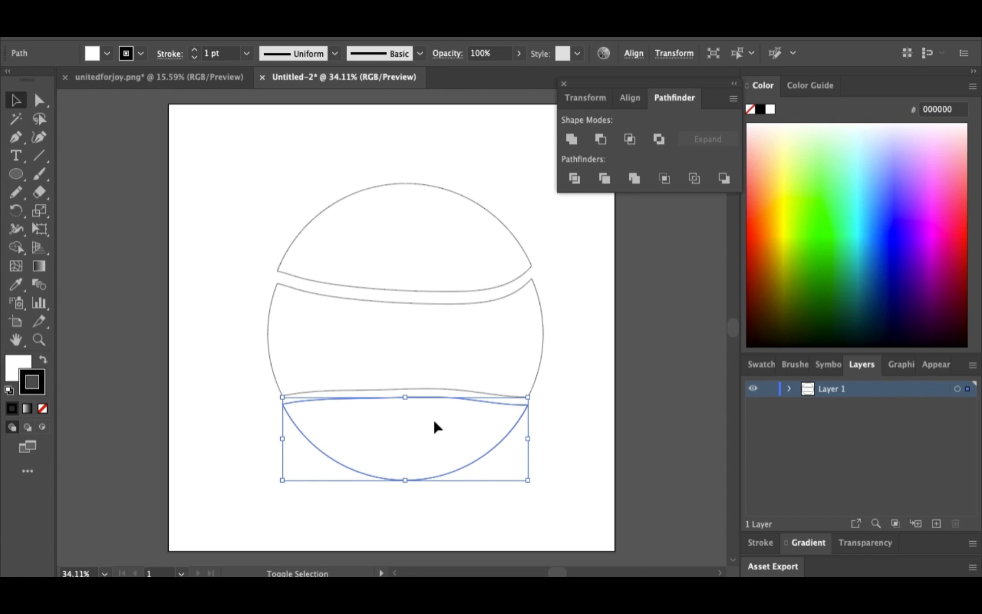
click(425, 367)
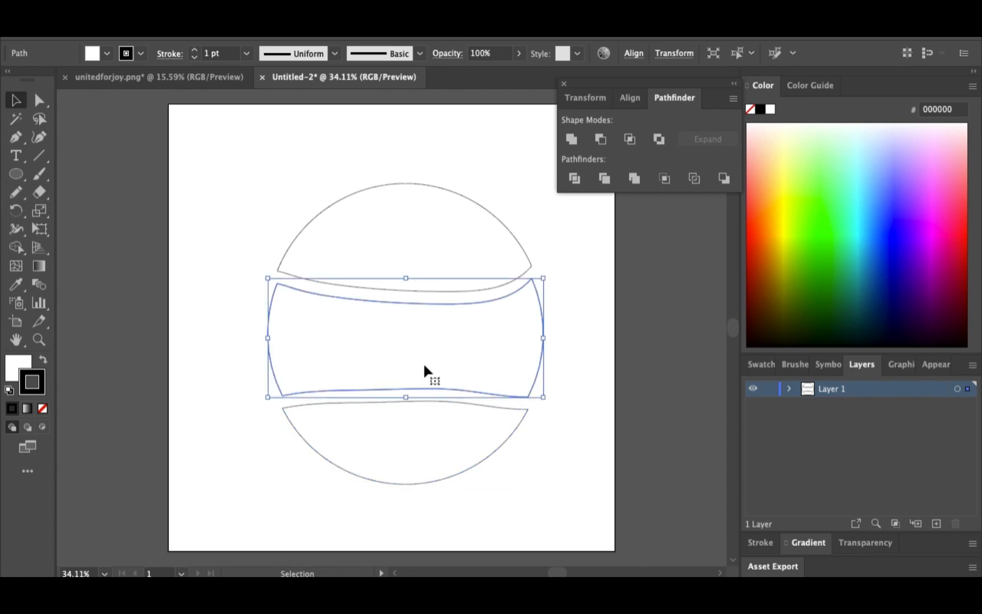
Widen both gaps by nudging the top section further up and the bottom section further down.
click(401, 212)
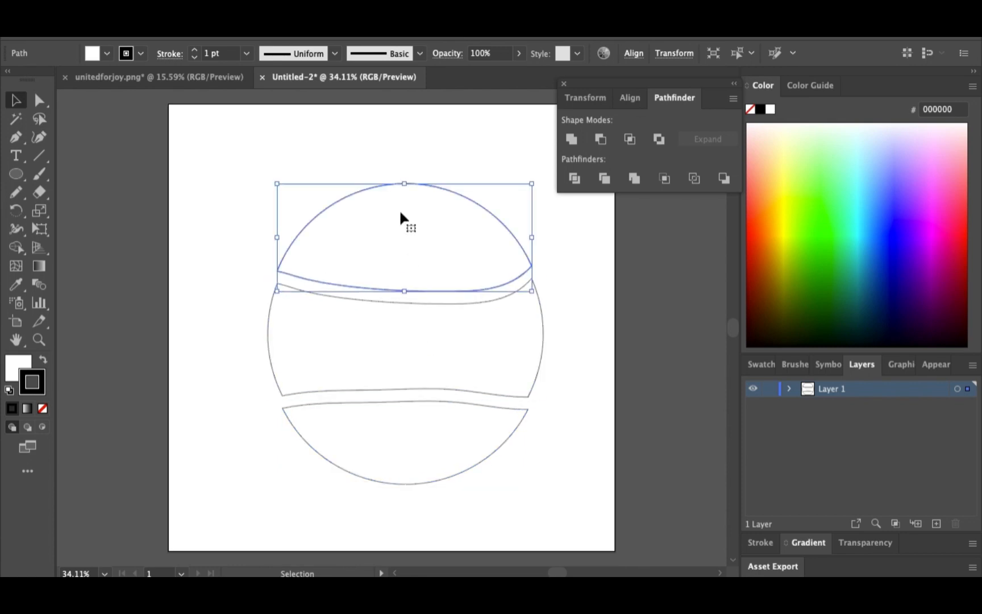
key(Up)
key(Up)
key(Up)
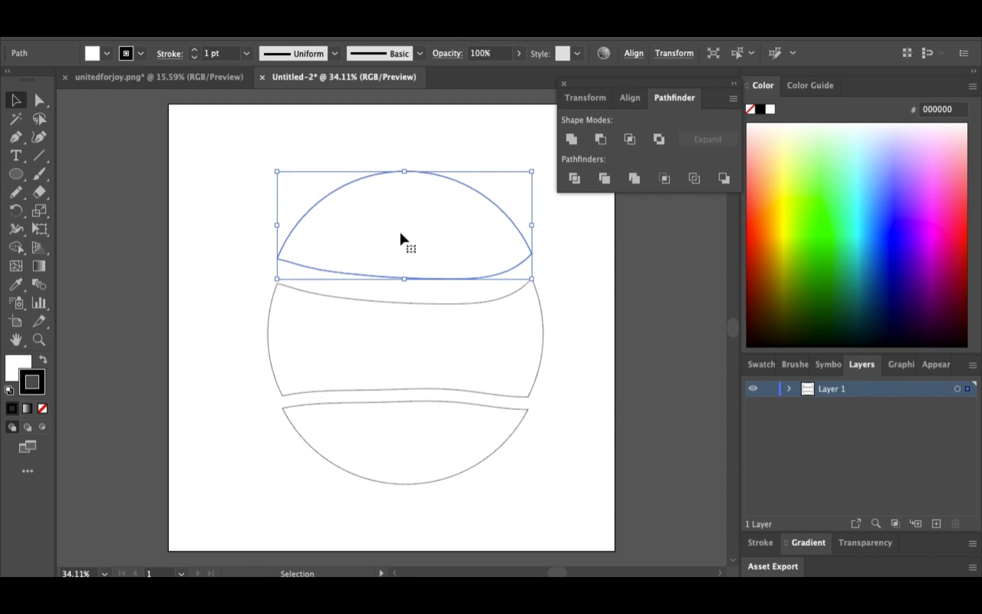
click(408, 430)
key(Down)
key(Down)
key(Down)
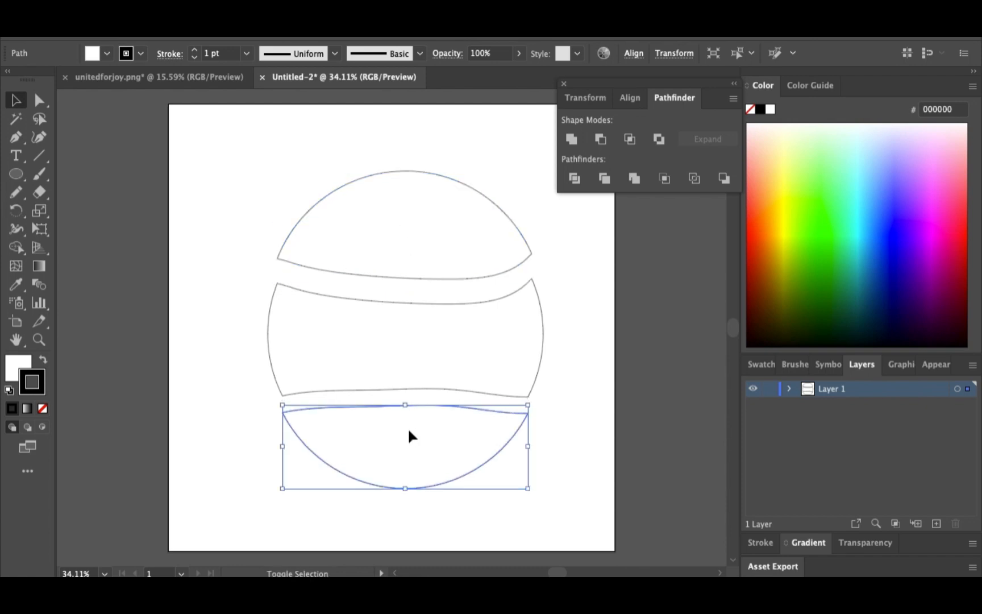
click(207, 353)
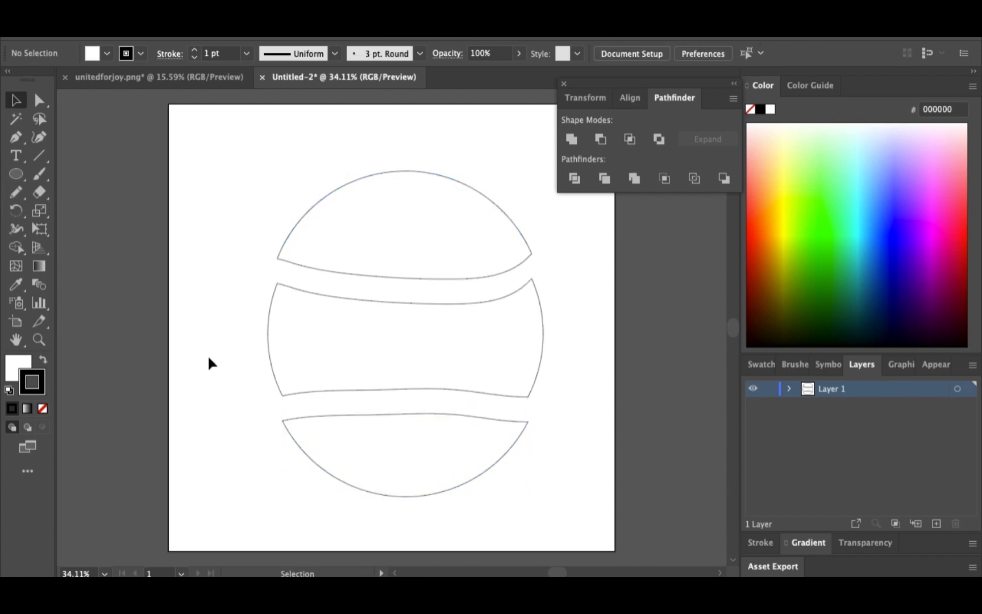
Add the point text "unite" in the artboard's upper-left corner.
click(16, 156)
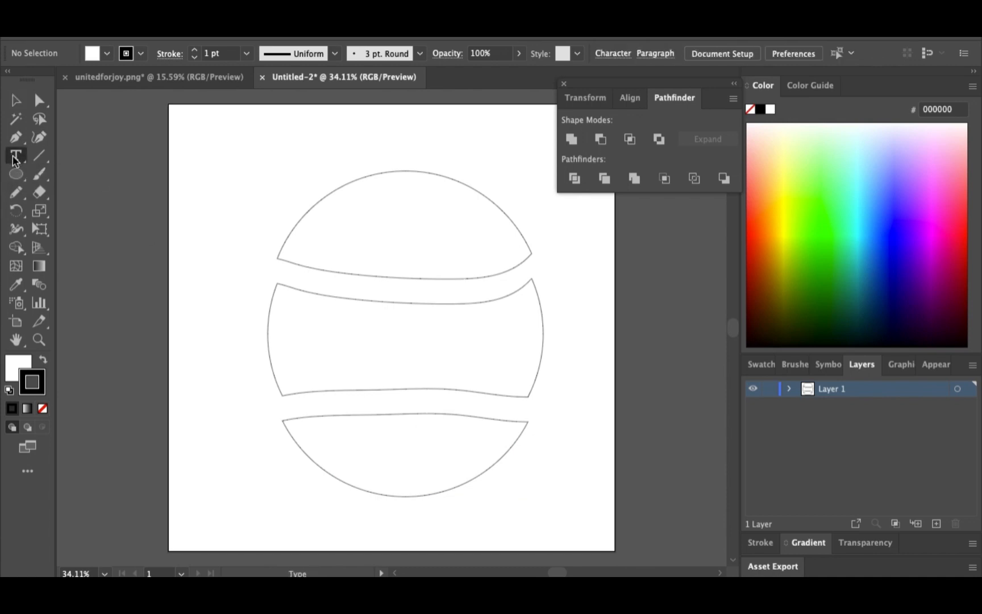
click(185, 139)
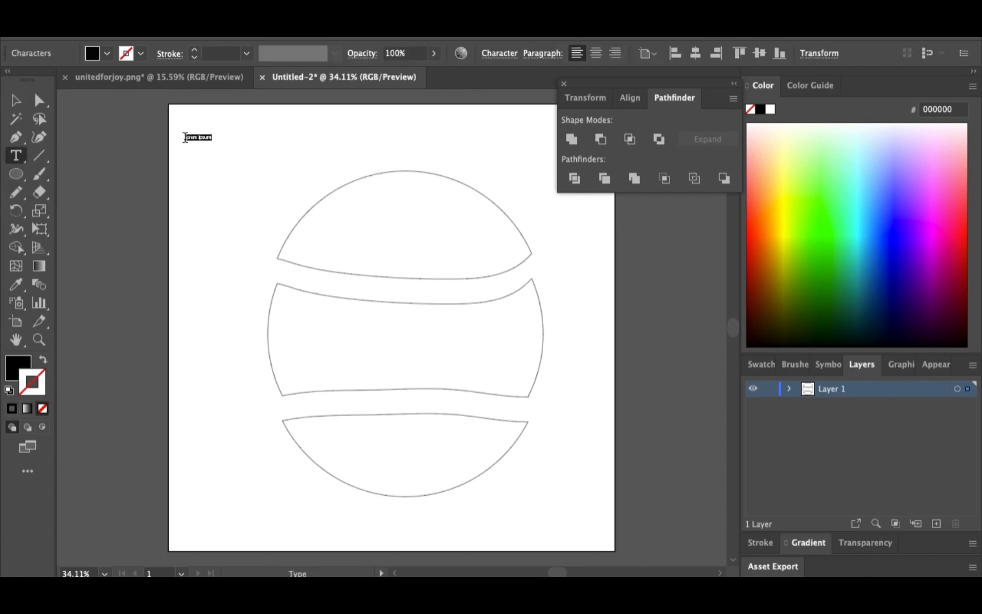
text(un)
key(BackSpace)
key(BackSpace)
text(united)
key(BackSpace)
key(Escape)
Scale the "unite" text up to about 70 pt.
click(193, 143)
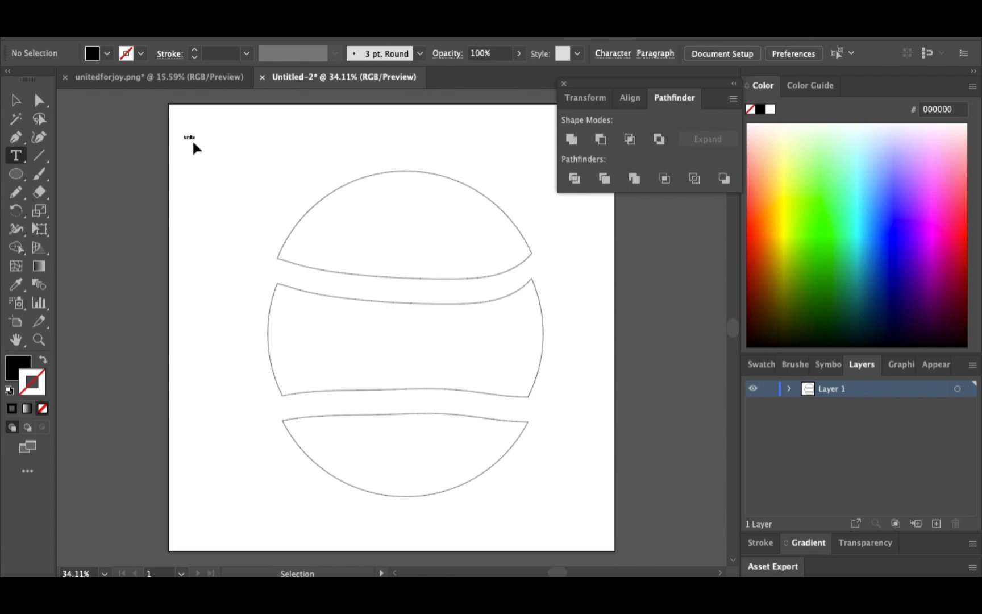
click(188, 138)
key(Escape)
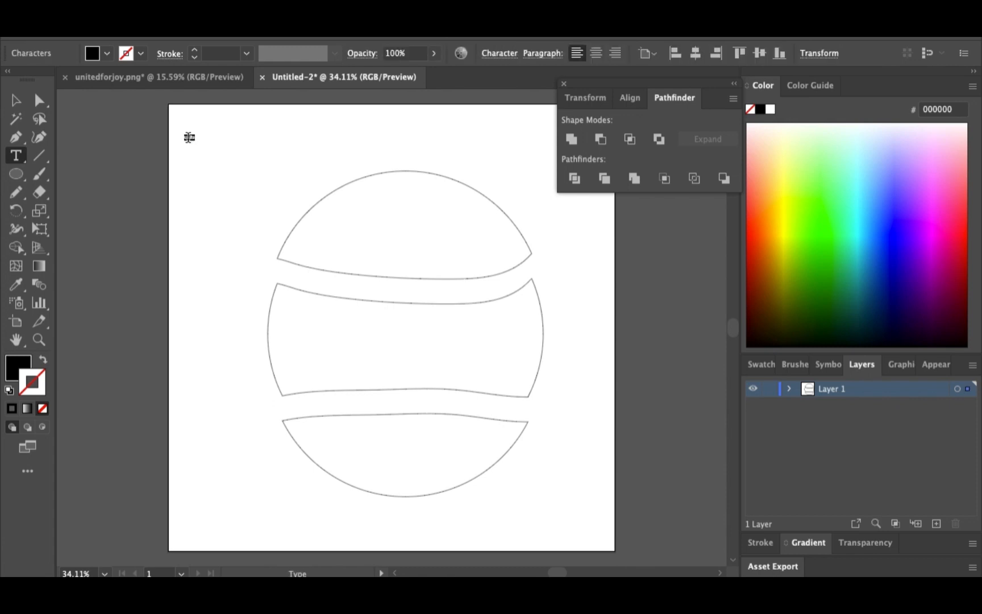
drag(196, 145, 256, 220)
super+click(256, 219)
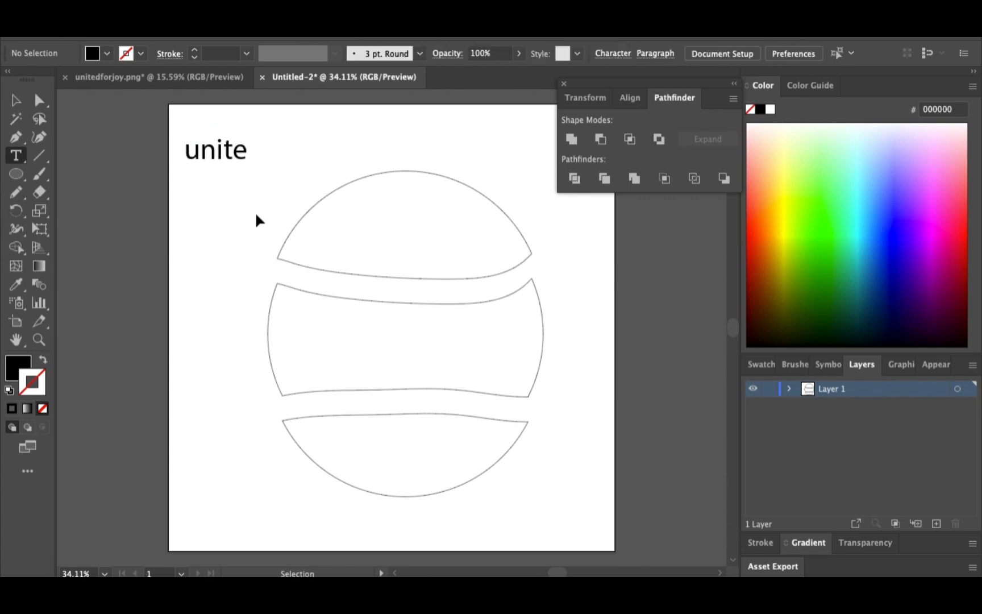
Apply All Caps to the word "unite" and select it as a text object.
double_click(210, 152)
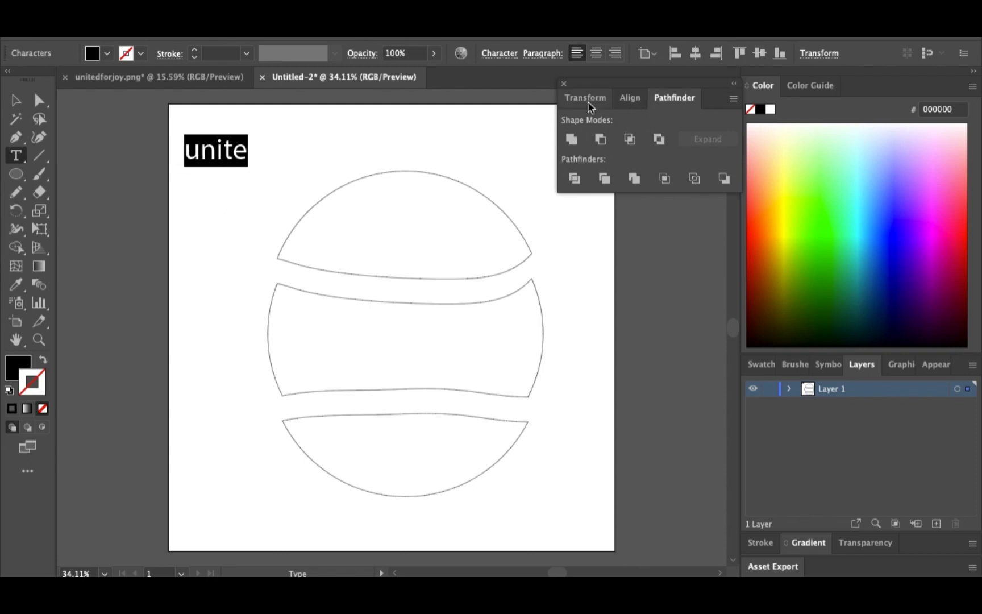
click(498, 54)
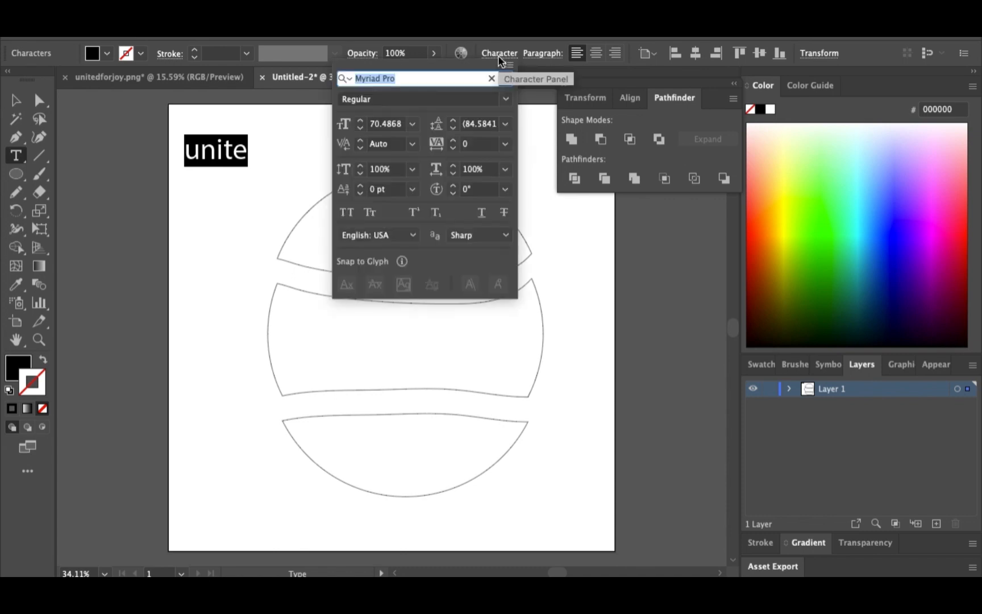
click(345, 213)
click(14, 99)
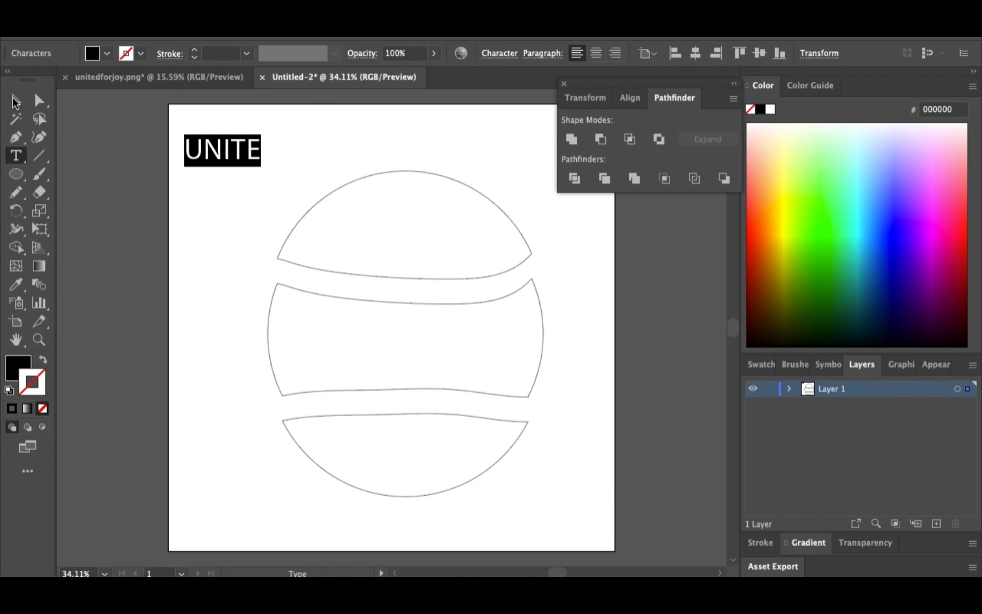
click(15, 100)
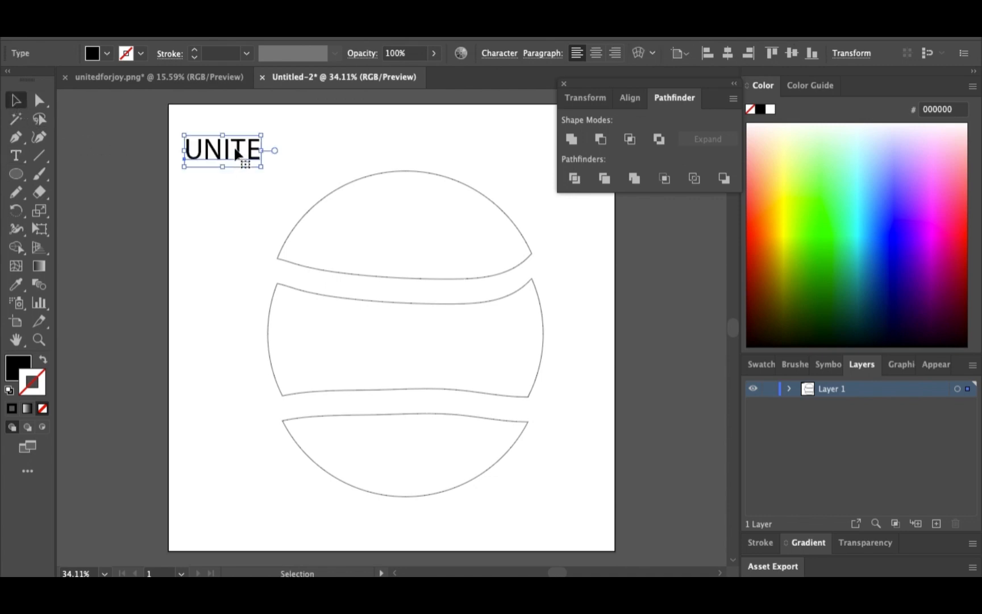
Copy the UNITE text, paste the duplicate in front, and move it directly below the original.
click(147, 7)
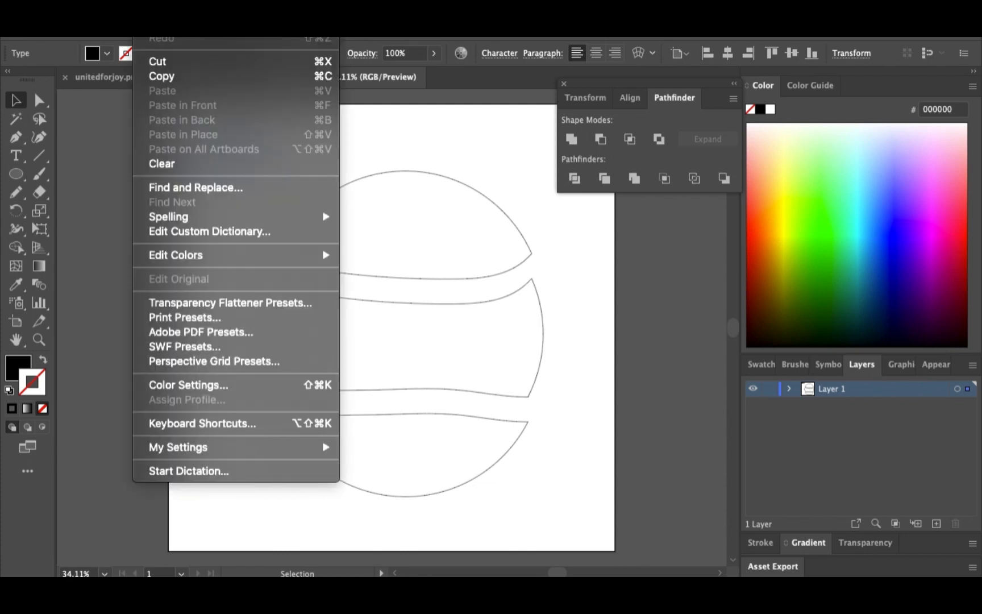
mouse_move(183, 7)
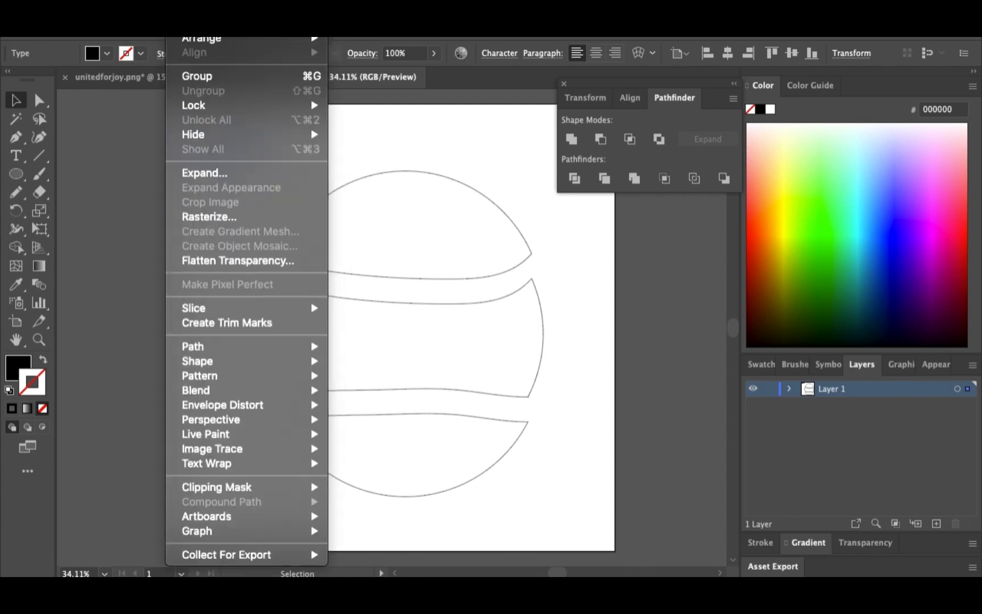
mouse_move(147, 6)
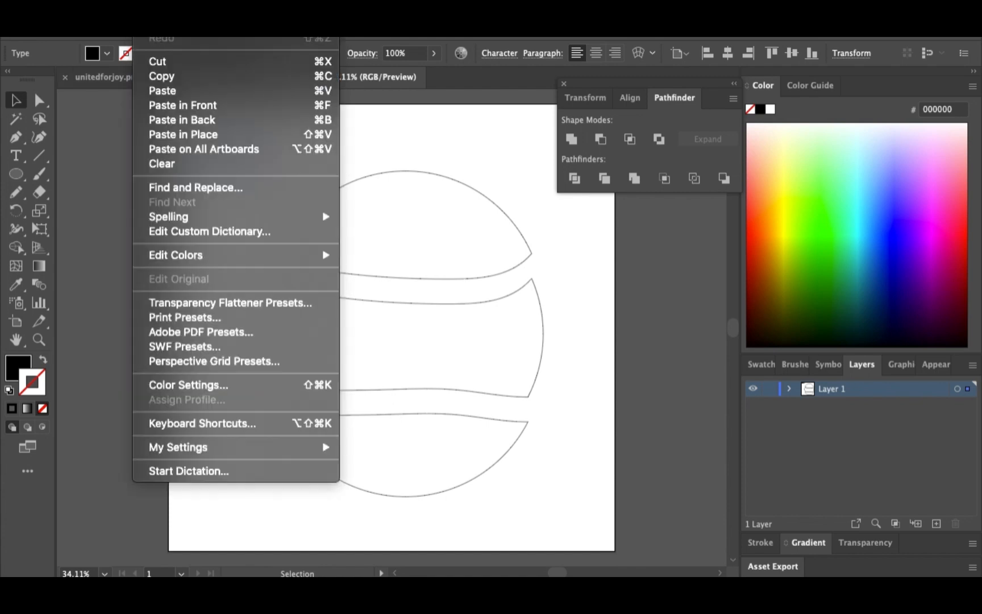
click(200, 105)
drag(251, 158, 248, 189)
Replace the duplicated UNITE text with "FOR" and select it as a text object.
double_click(245, 190)
double_click(245, 188)
key(super+c)
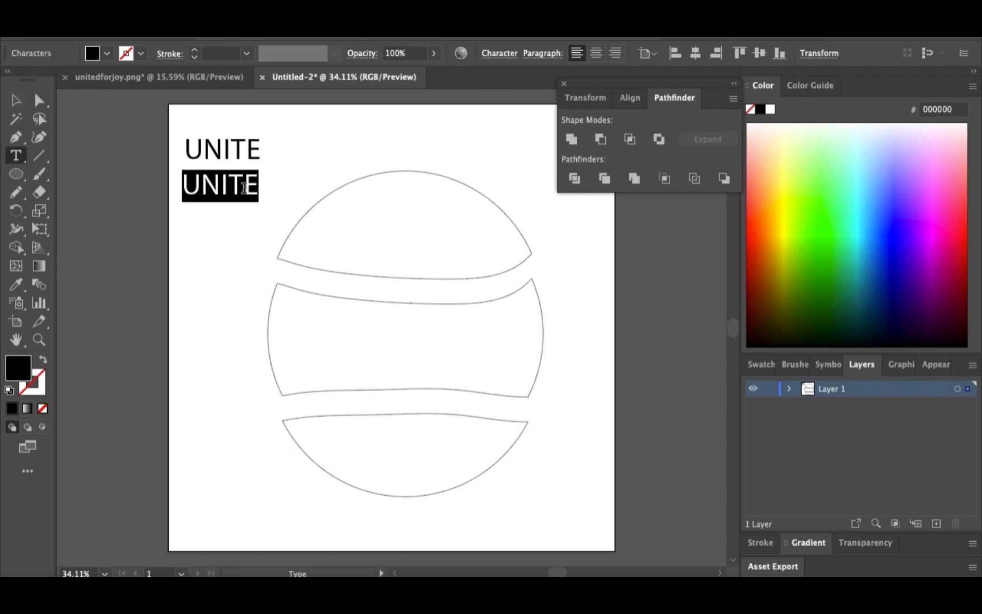
text(FOR)
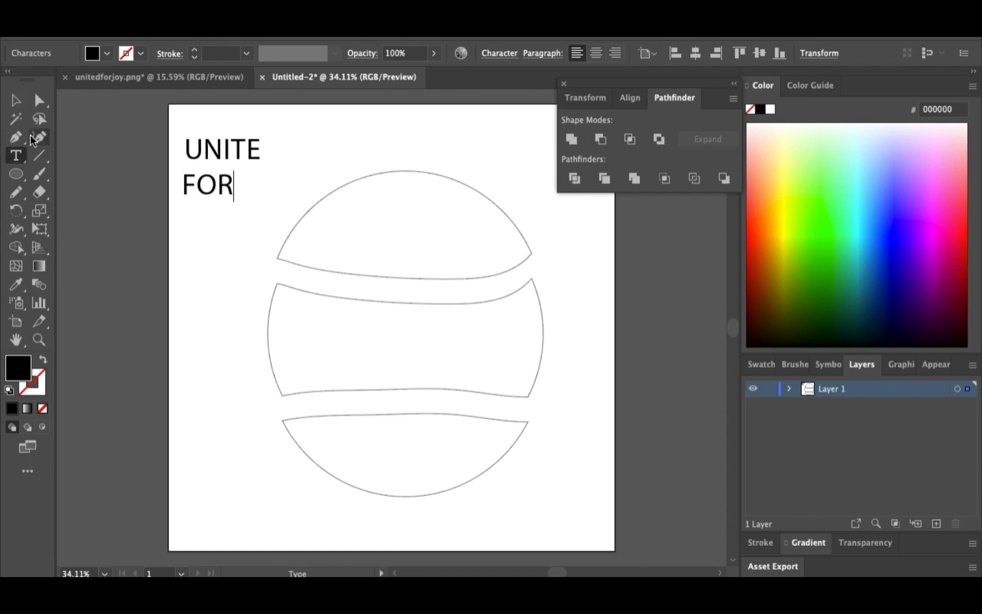
click(15, 101)
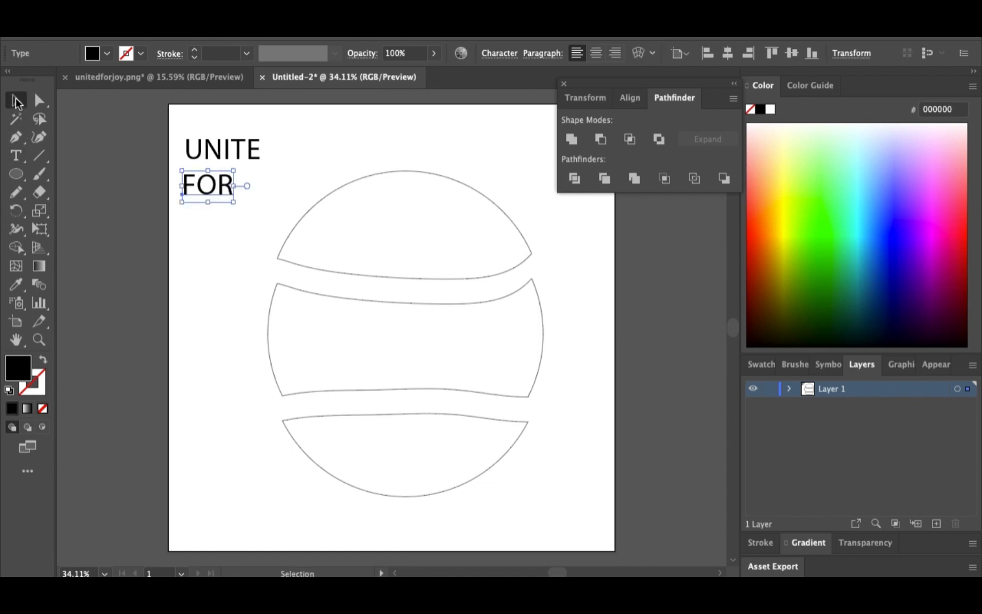
Paste another UNITE copy, place it below FOR, and change its text to "JOY".
right_click(209, 194)
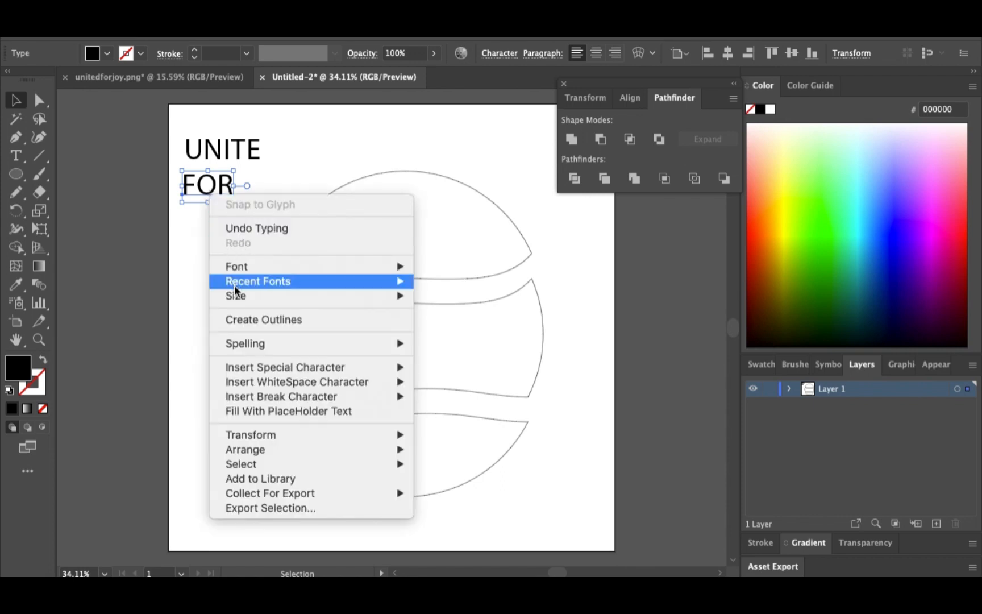
click(149, 7)
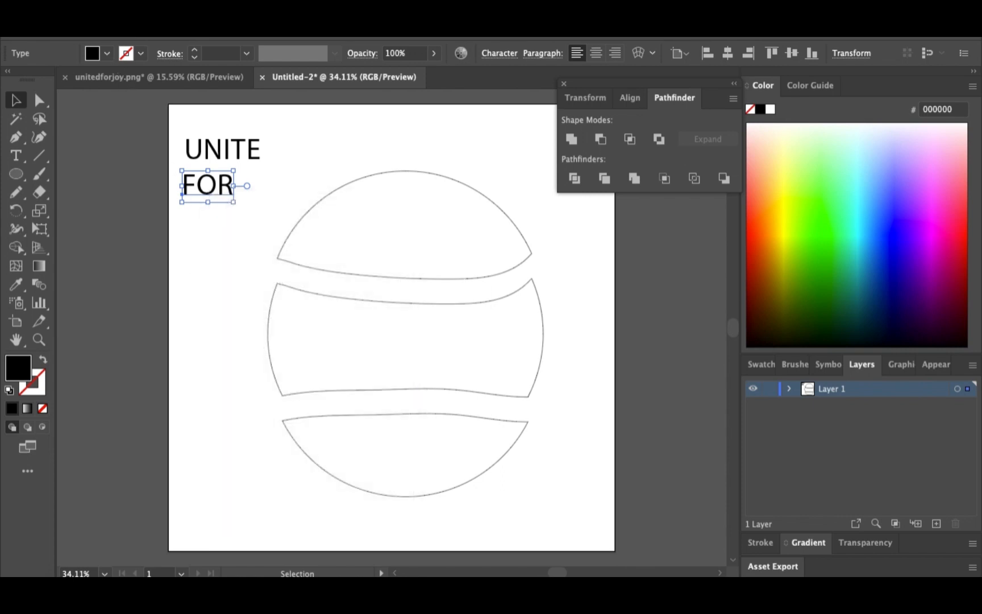
click(175, 91)
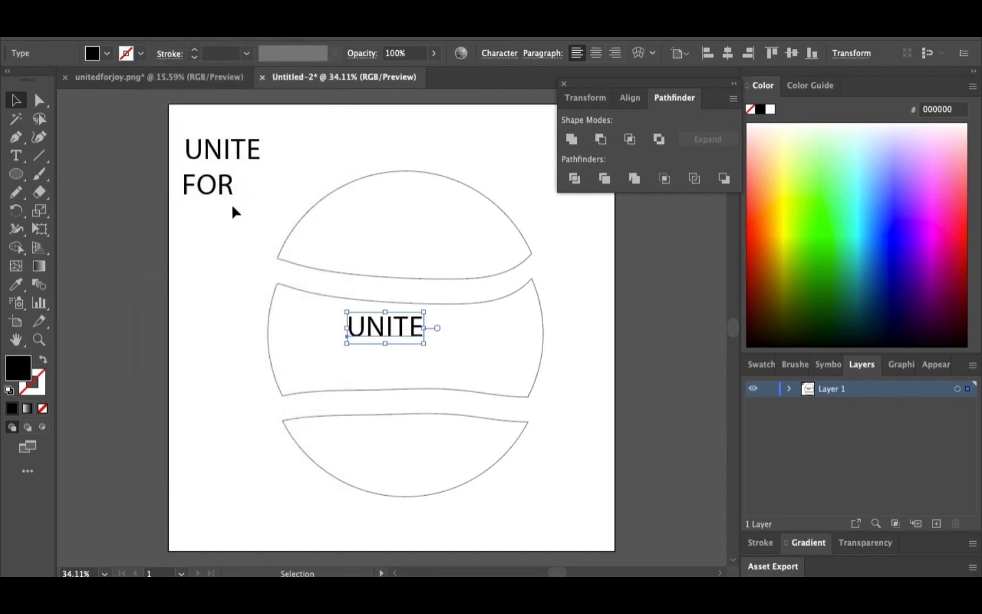
drag(372, 324, 203, 220)
double_click(202, 219)
double_click(202, 219)
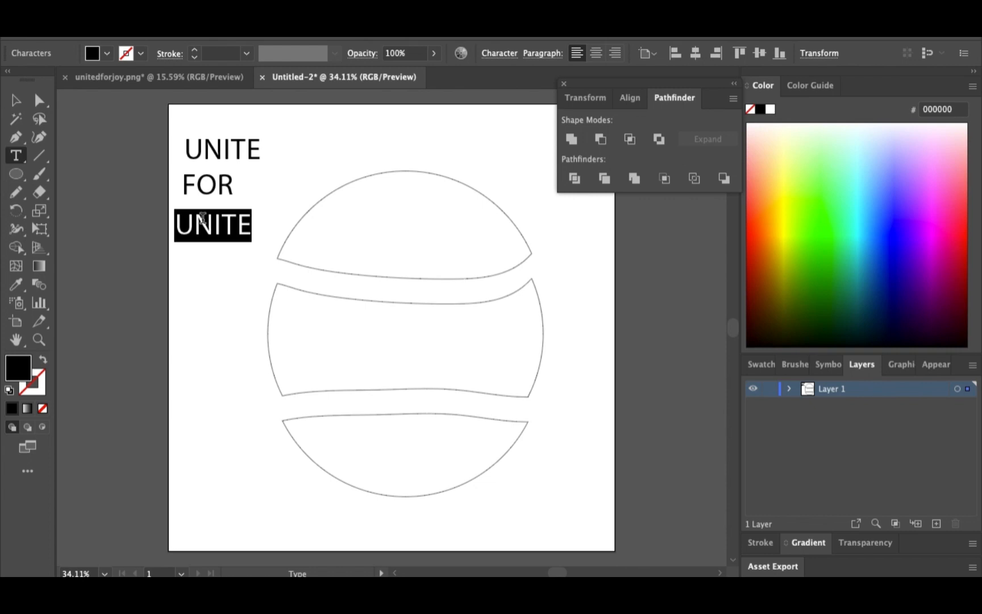
text(JOY)
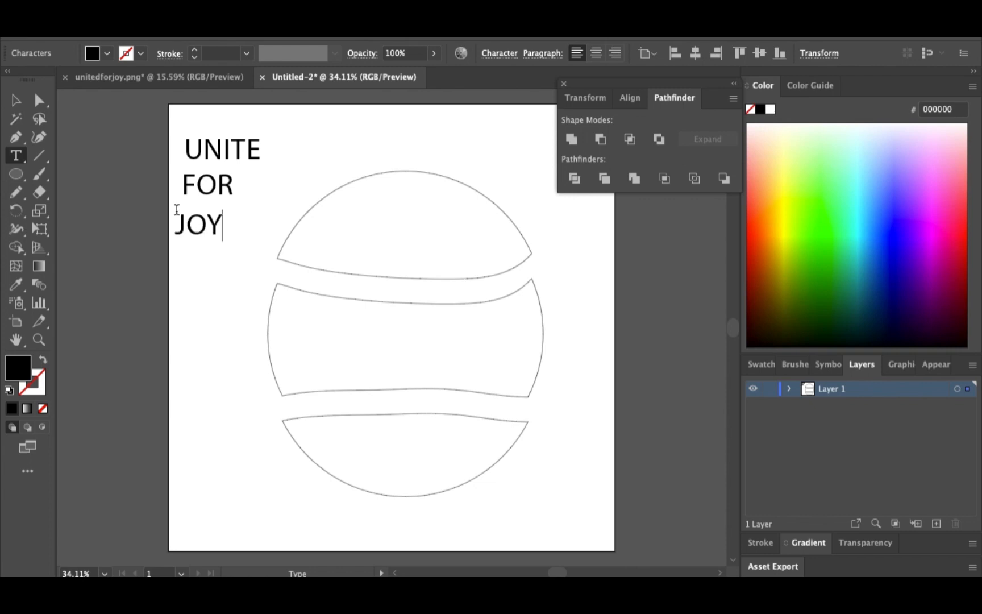
click(15, 100)
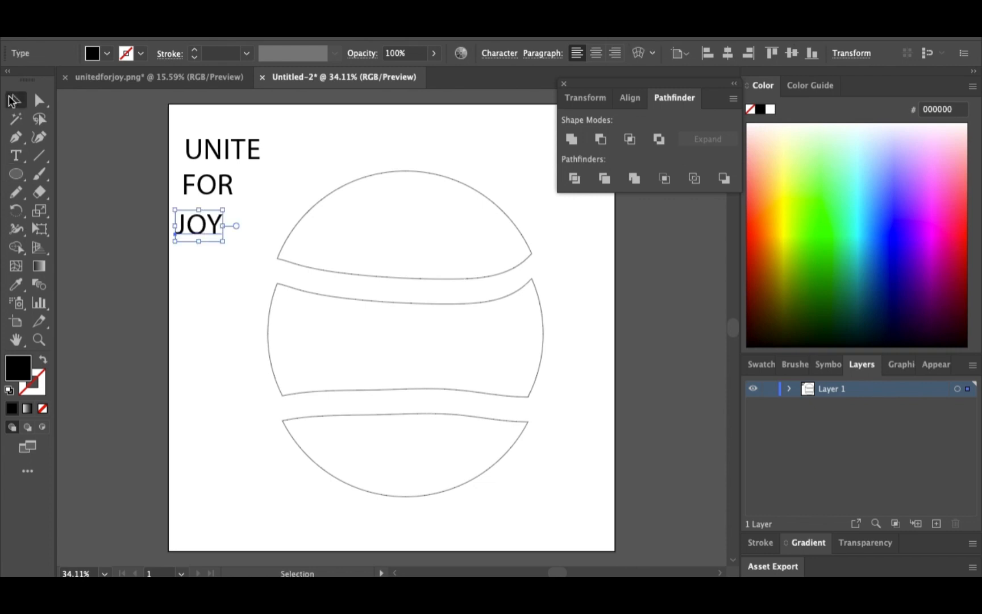
Select UNITE with the circle's top section and expand Layer 1 to examine the stacking order of words and paths.
click(246, 153)
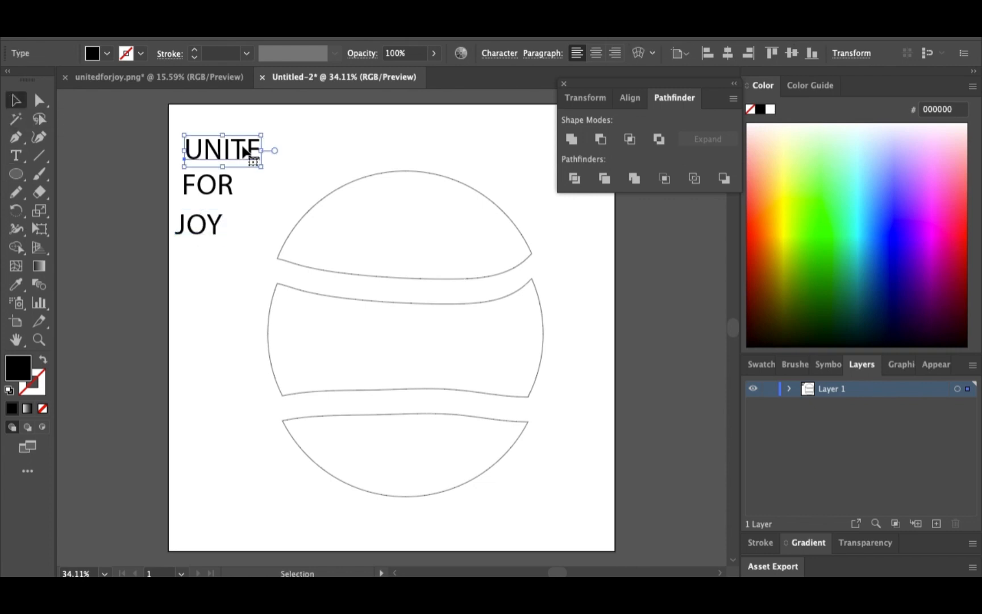
shift+click(413, 237)
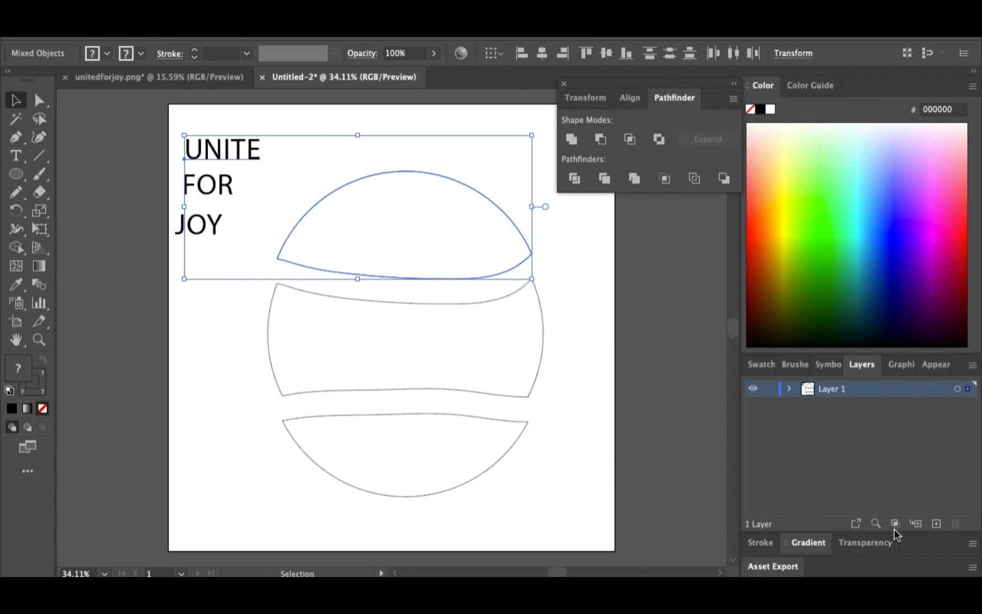
click(789, 392)
click(895, 441)
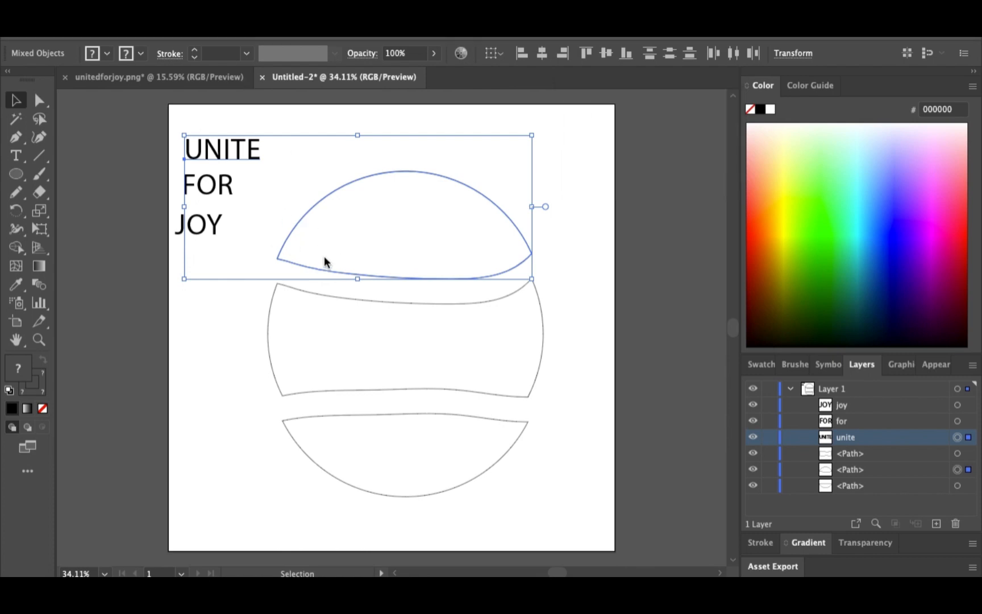
key(ctrl+shift+F9)
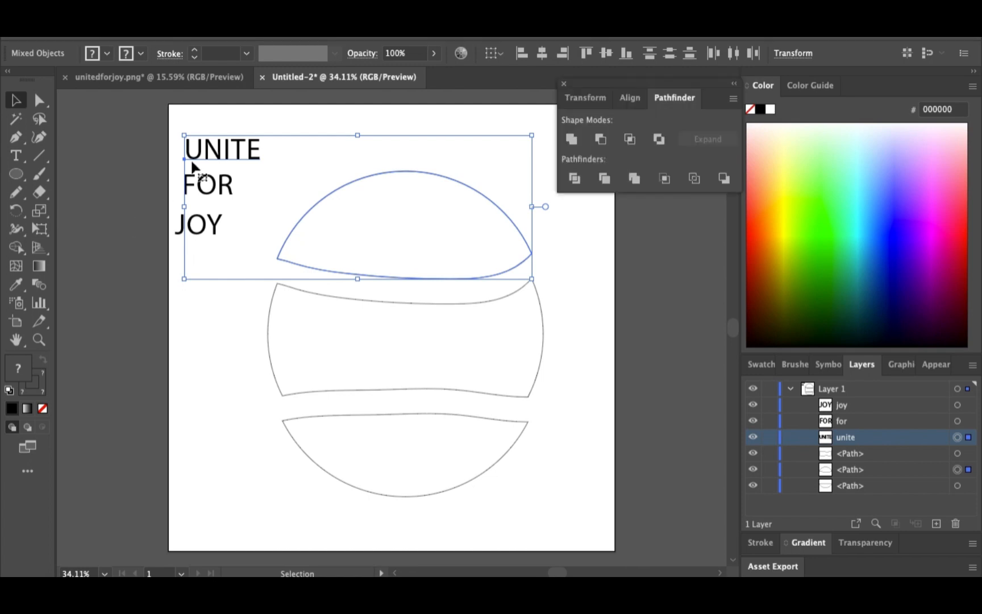
click(124, 200)
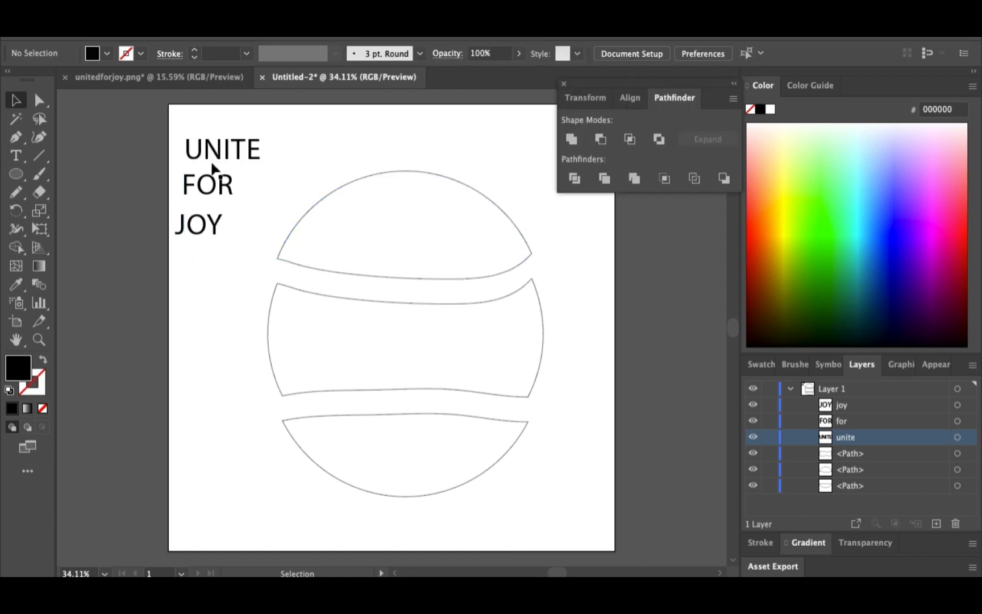
Set the font of the words UNITE, FOR and JOY to Gill Sans UltraBold.
click(240, 152)
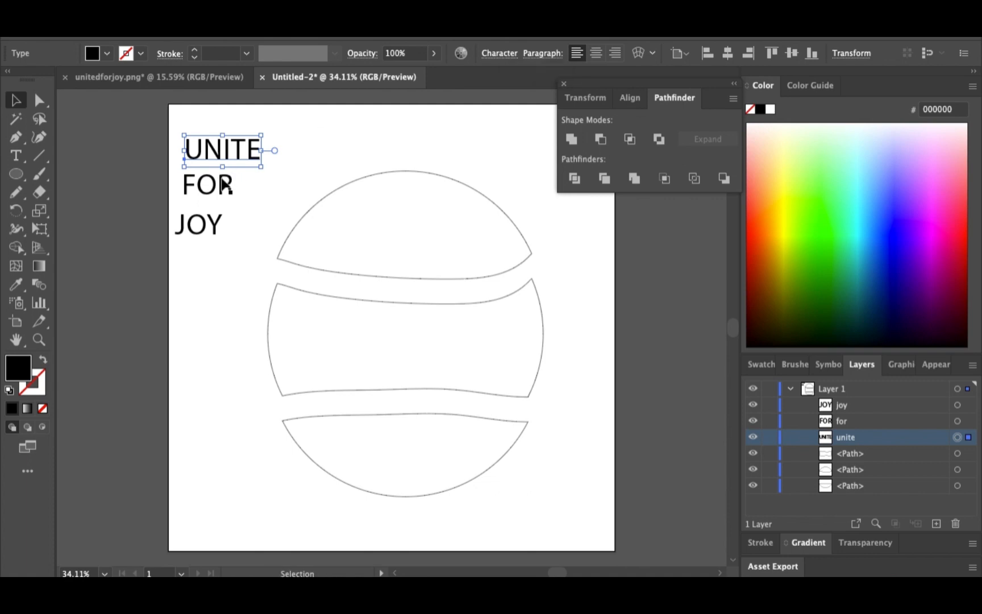
shift+click(207, 200)
shift+click(204, 234)
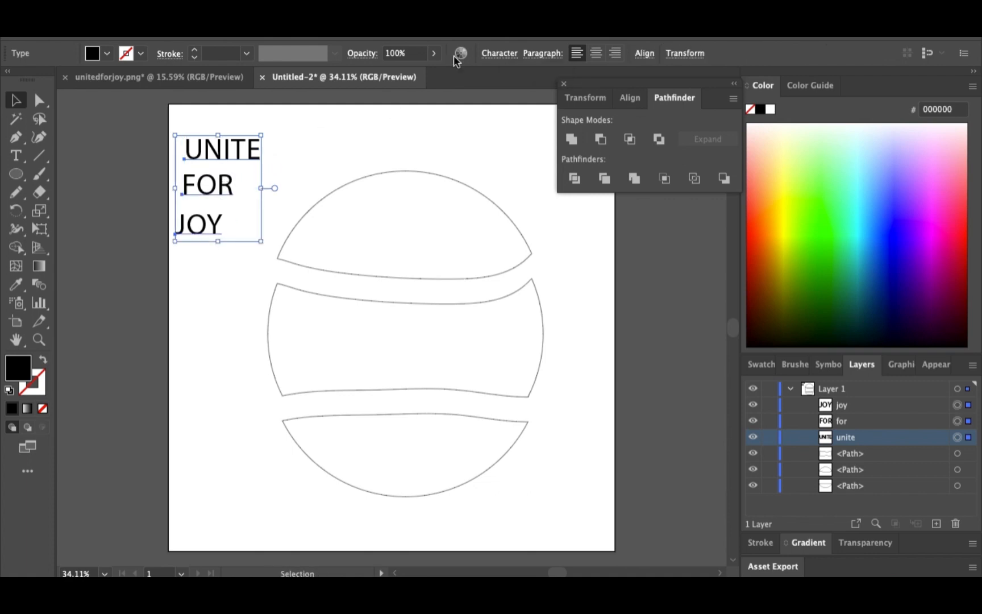
click(505, 56)
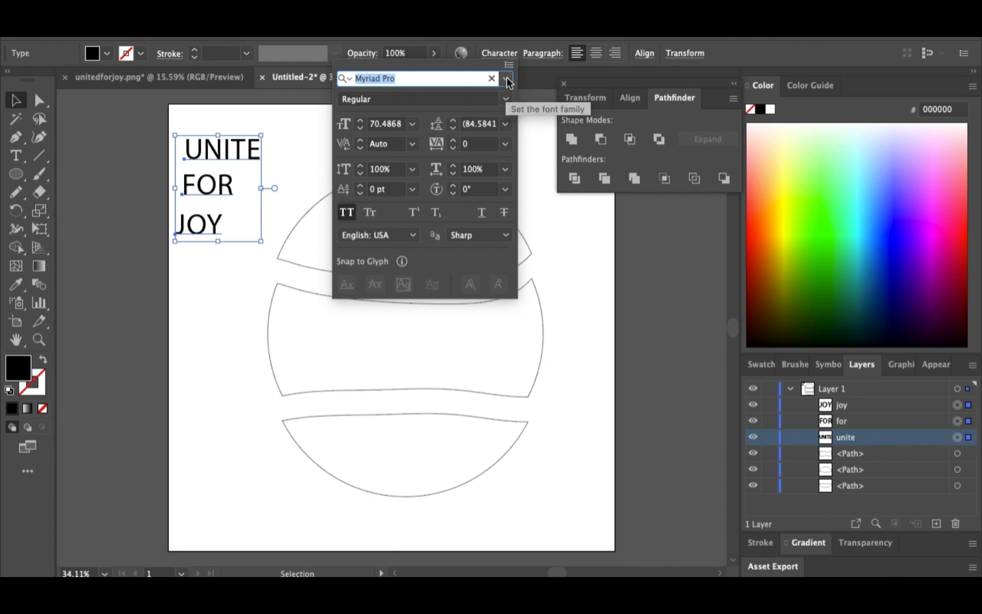
click(506, 80)
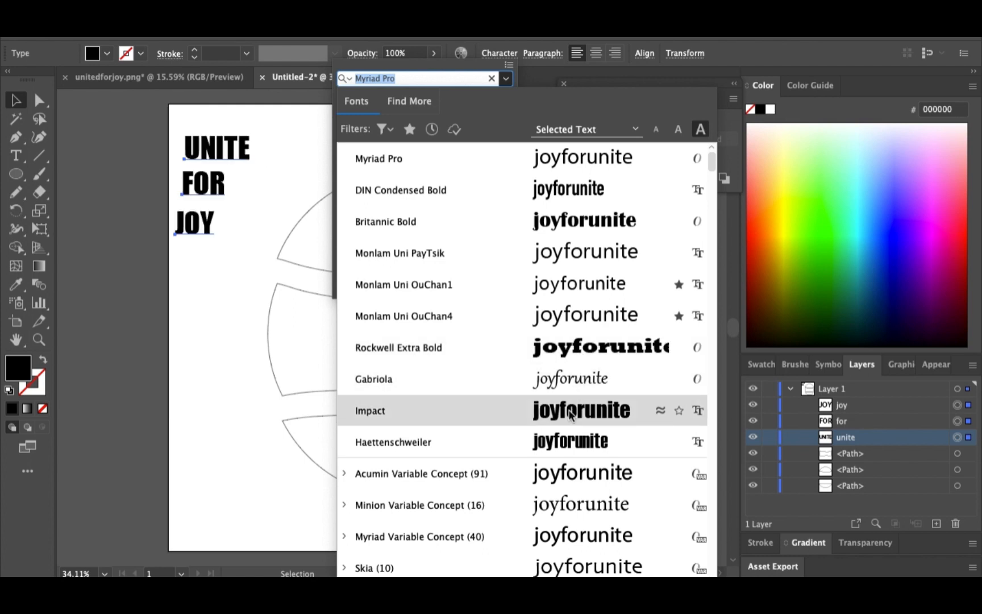
scroll(570, 414, down, 15)
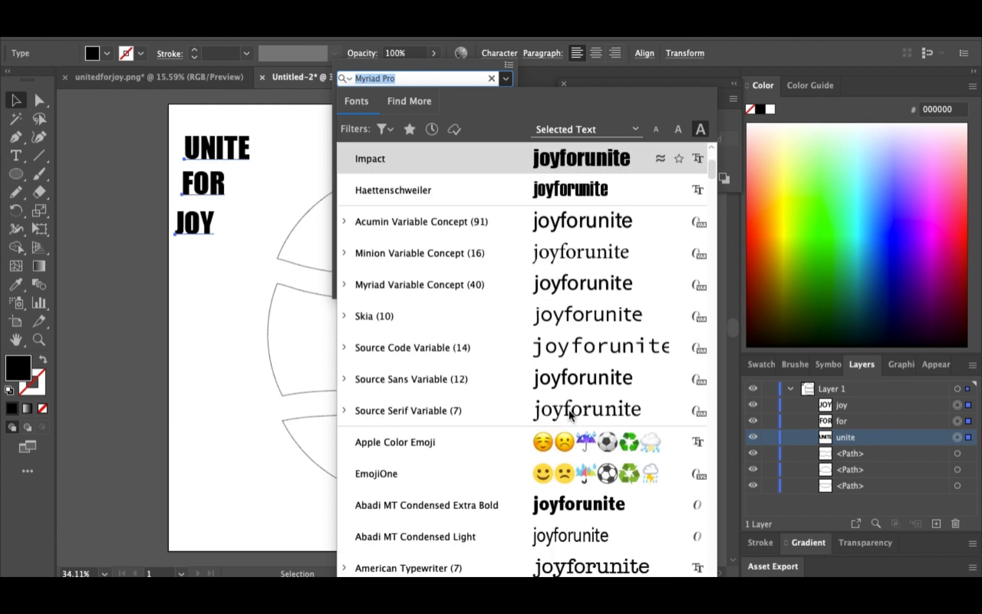
scroll(570, 414, down, 10)
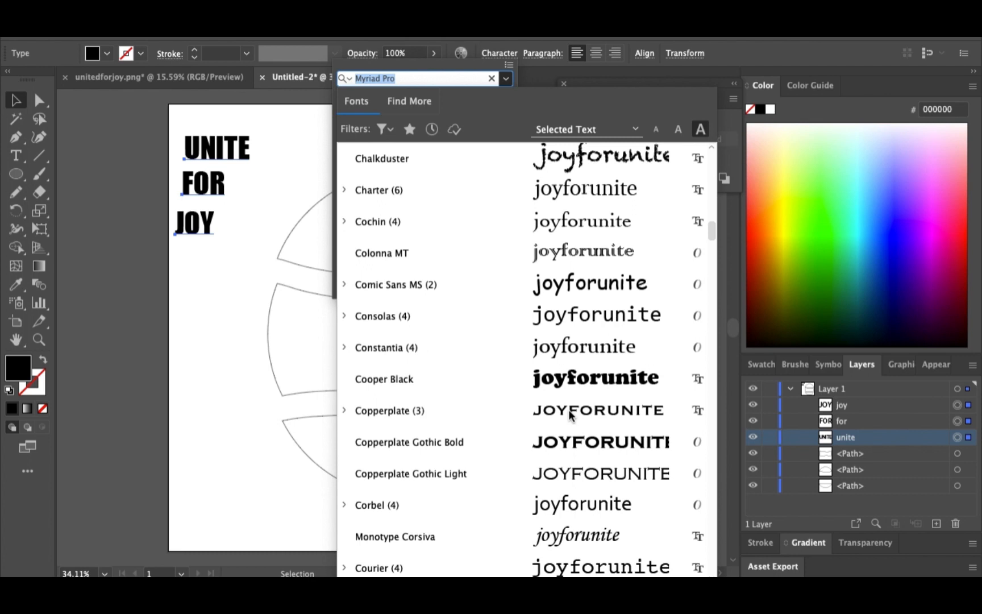
scroll(570, 415, down, 8)
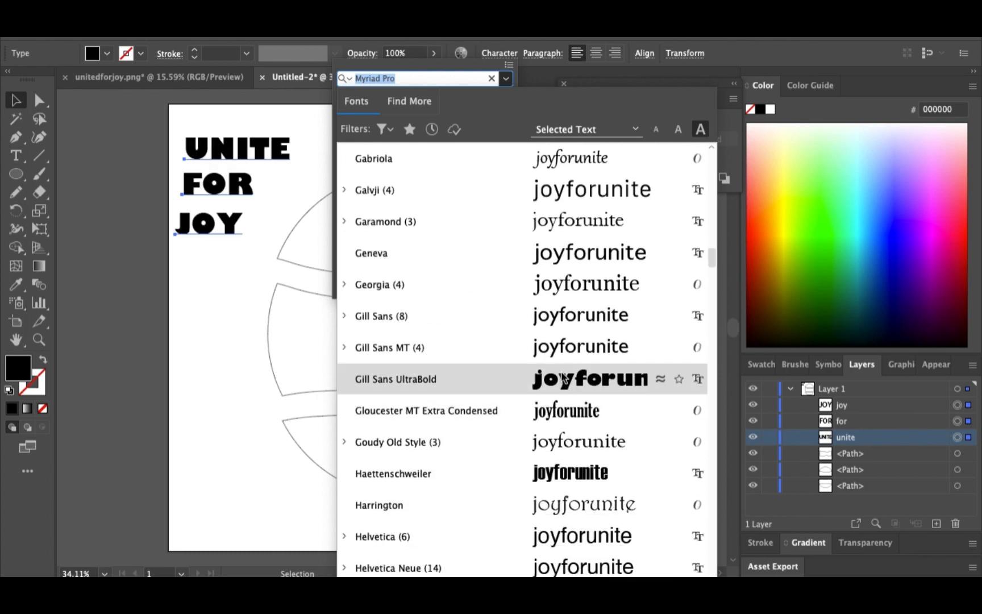
click(562, 377)
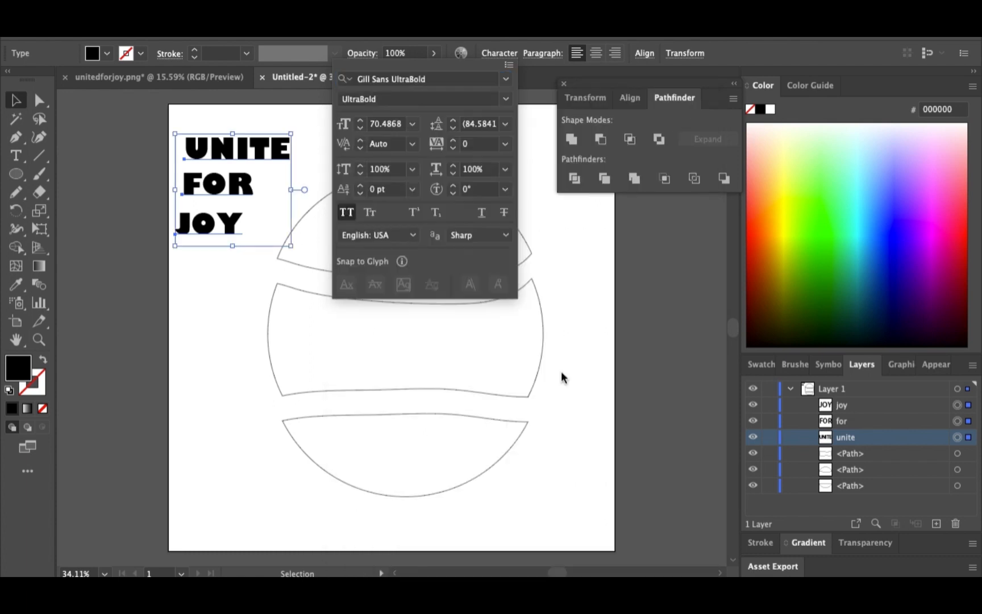
click(191, 318)
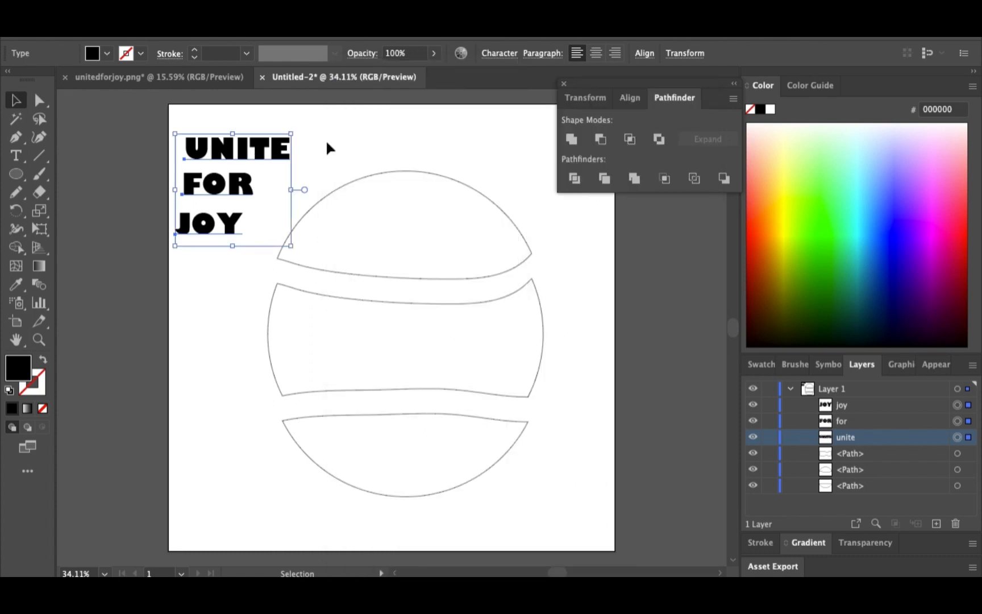
Warp the word UNITE into the circle's top section using Envelope Distort with Make with Top Object.
click(303, 147)
click(272, 145)
shift+click(390, 198)
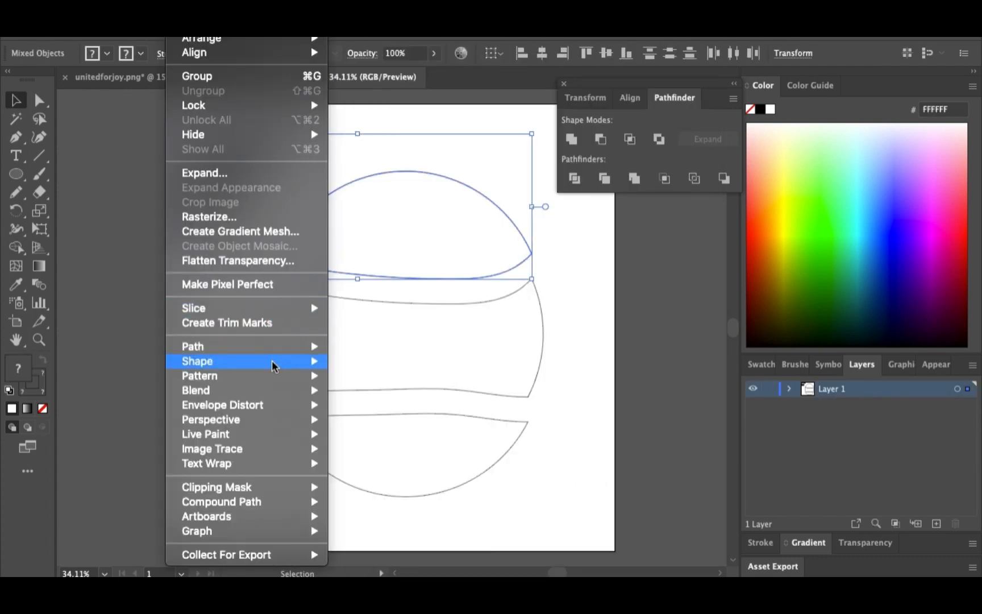
mouse_move(273, 364)
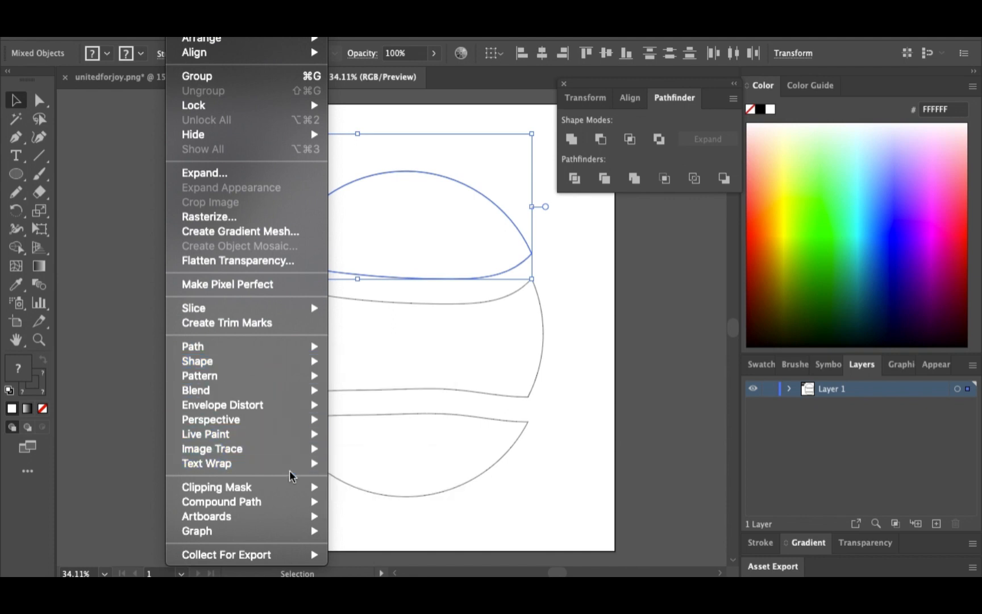
mouse_move(280, 405)
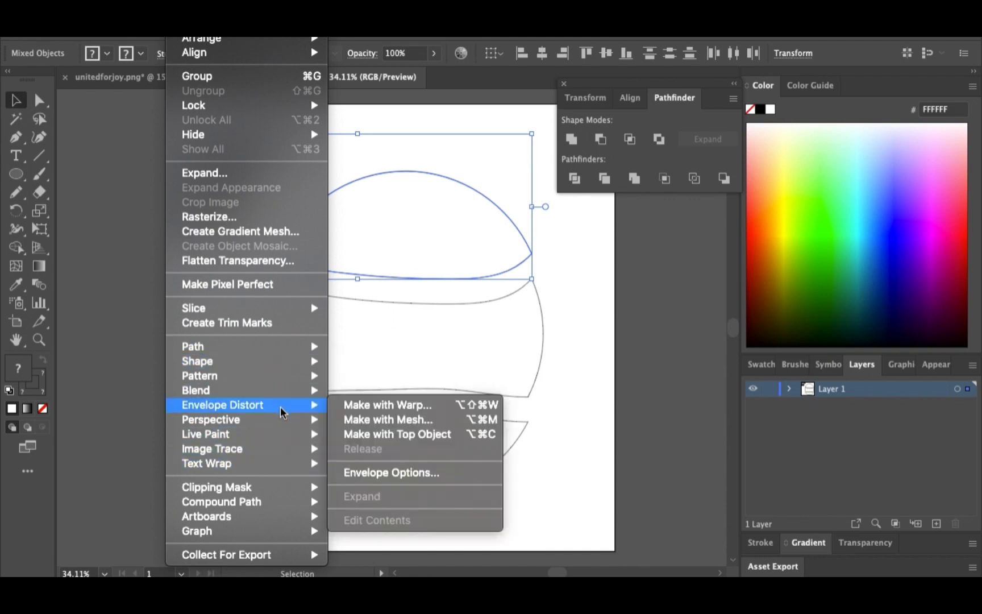
click(369, 434)
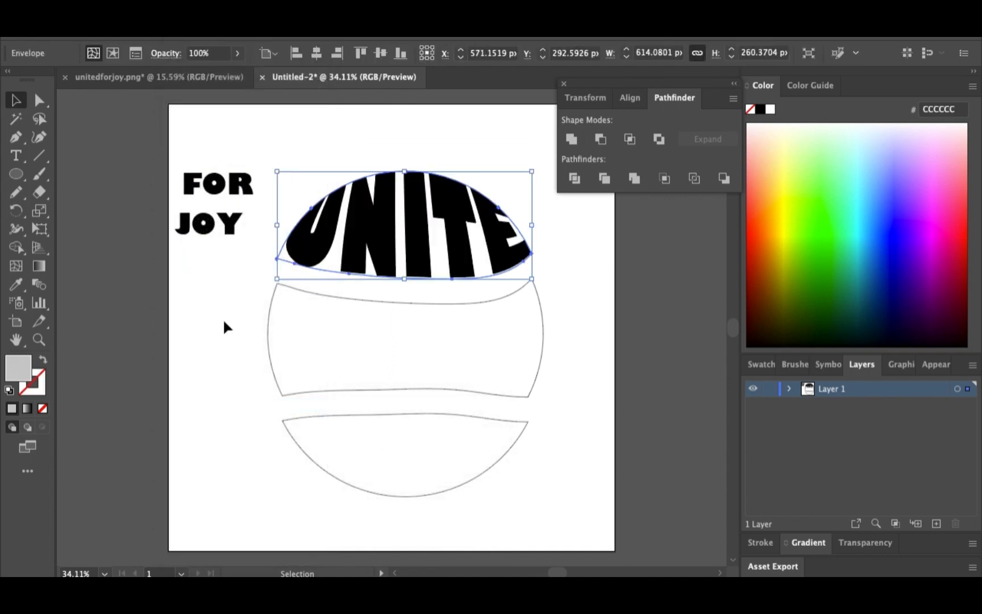
Fit the word FOR into the circle's middle section using Envelope Distort with Make with Top Object.
click(223, 327)
click(220, 183)
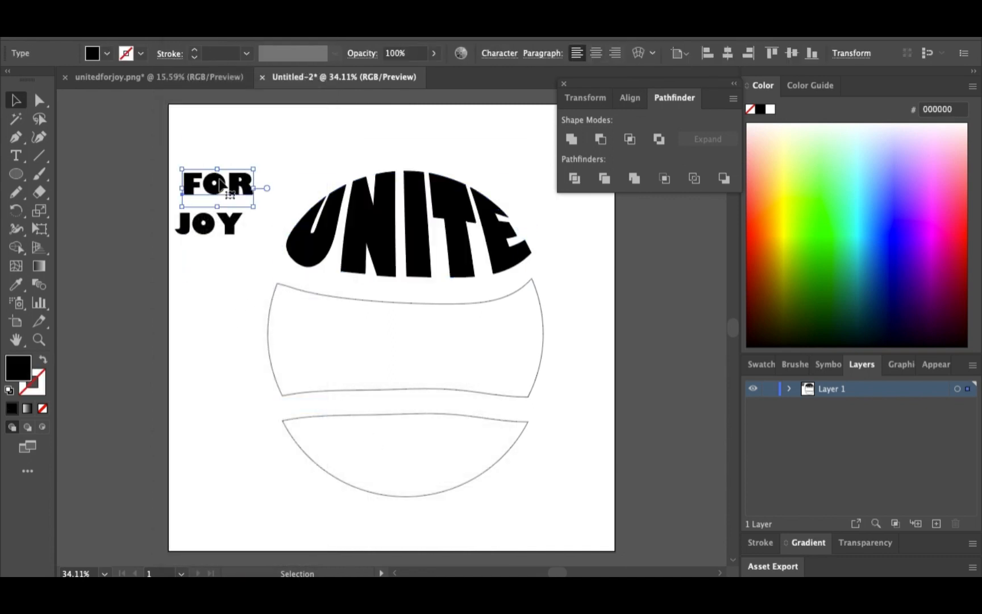
shift+click(395, 356)
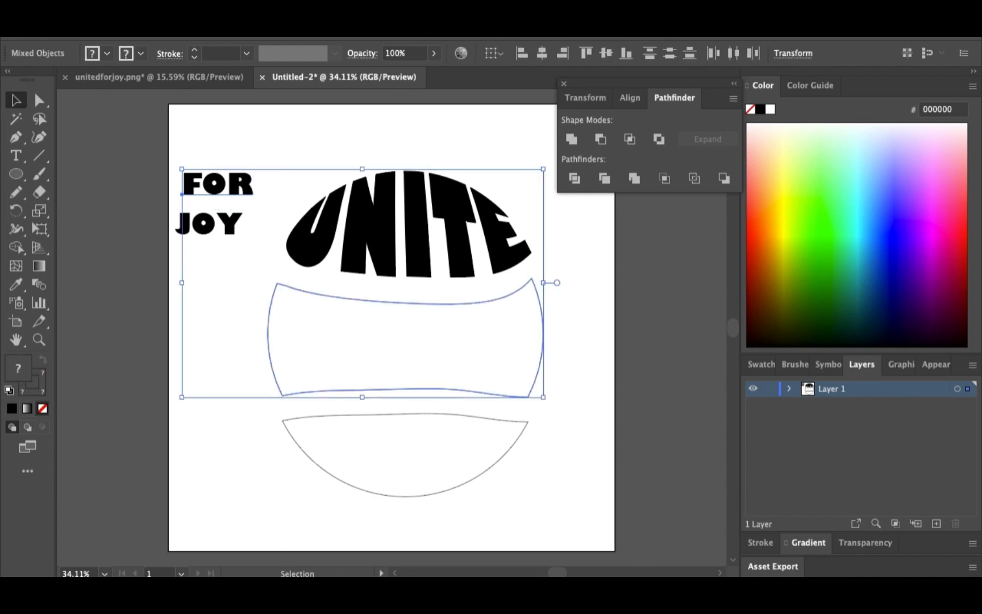
click(189, 38)
mouse_move(298, 396)
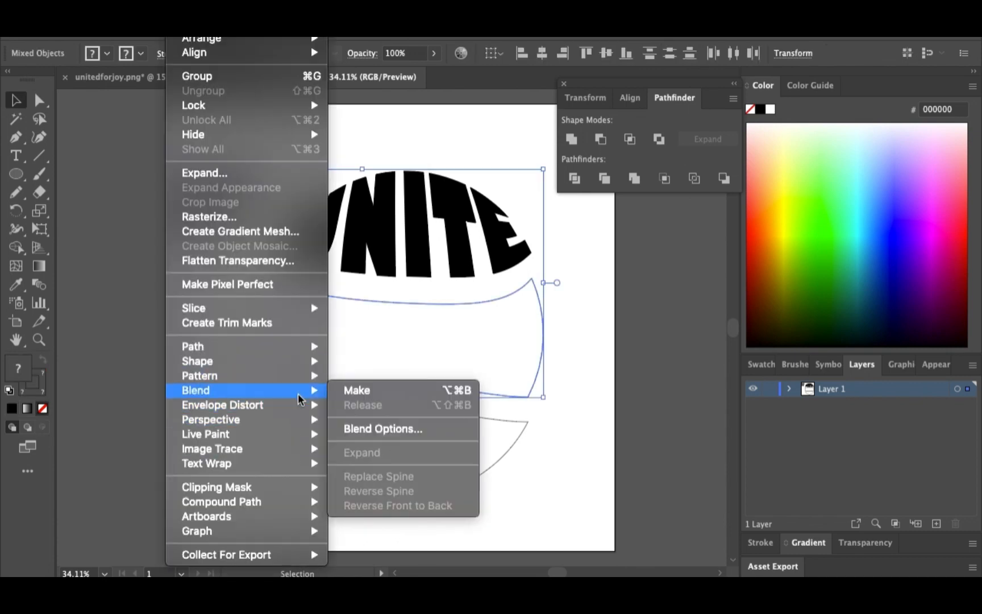
click(381, 435)
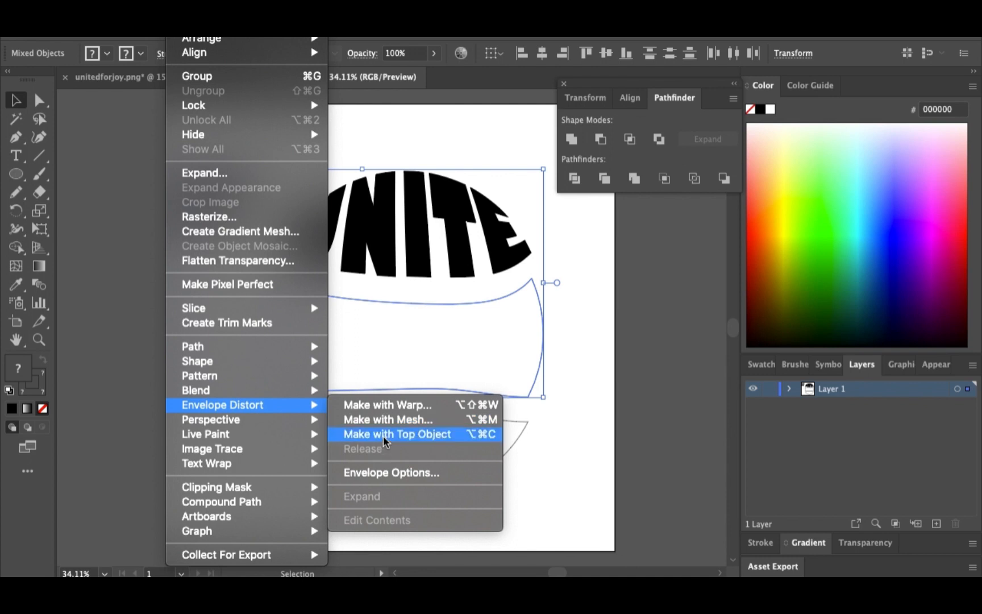
Shape the word JOY to the circle's bottom section using Envelope Distort with Make with Top Object.
click(208, 219)
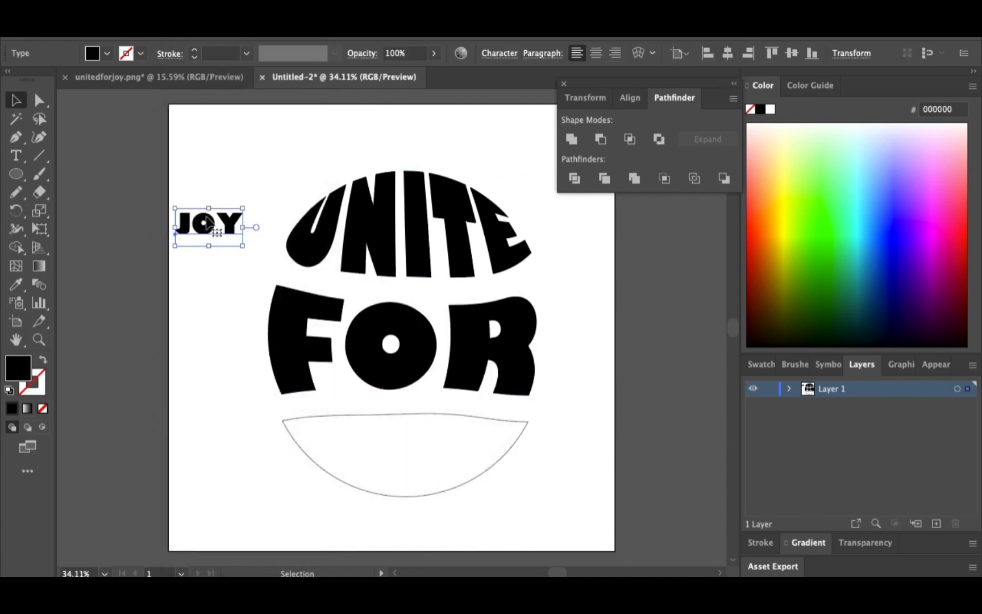
click(380, 449)
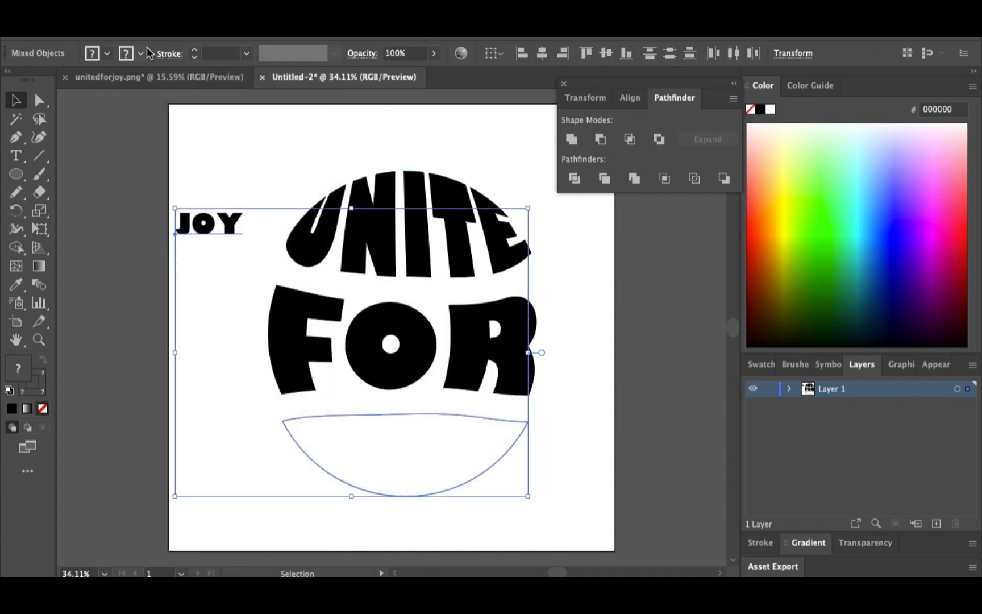
click(190, 37)
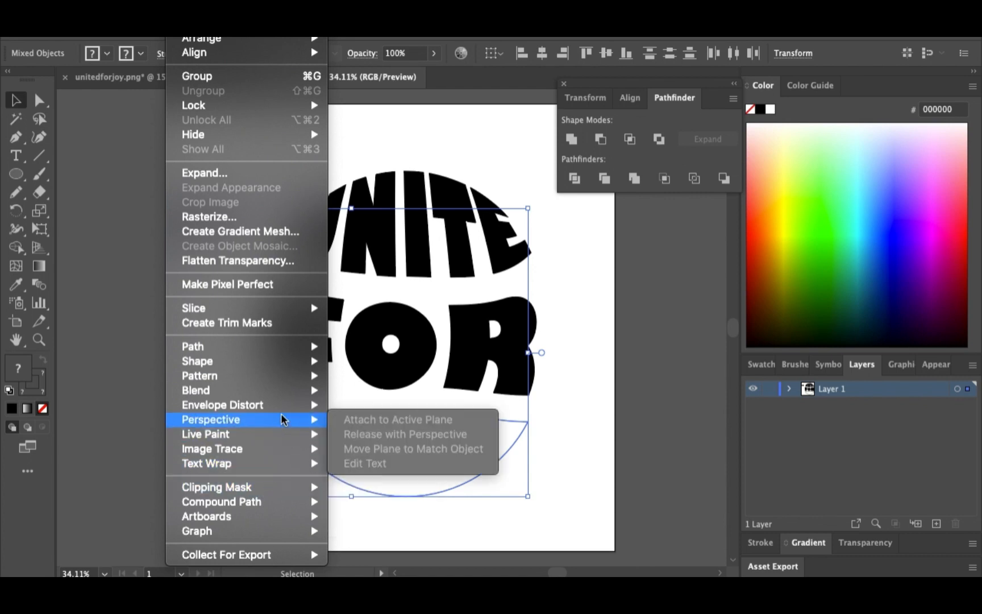
mouse_move(287, 410)
click(387, 434)
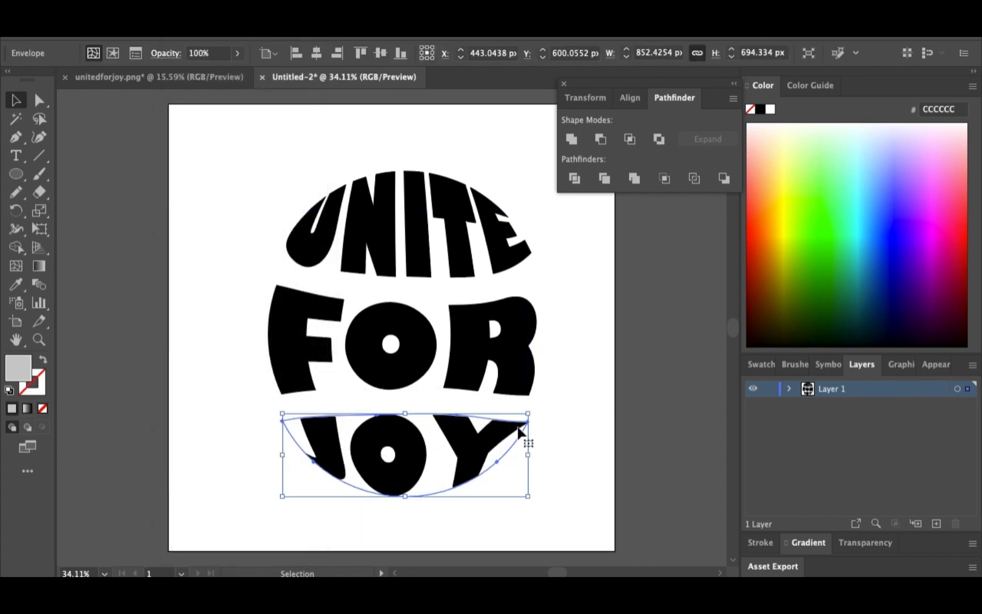
Group the warped words UNITE, FOR and JOY into one object.
click(573, 434)
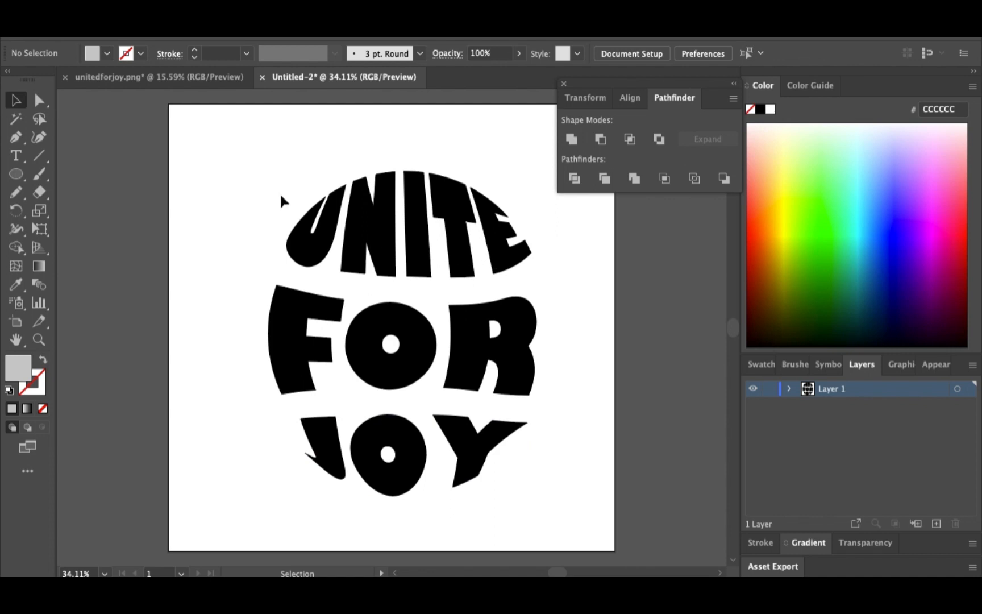
drag(260, 174, 542, 506)
key(ctrl+g)
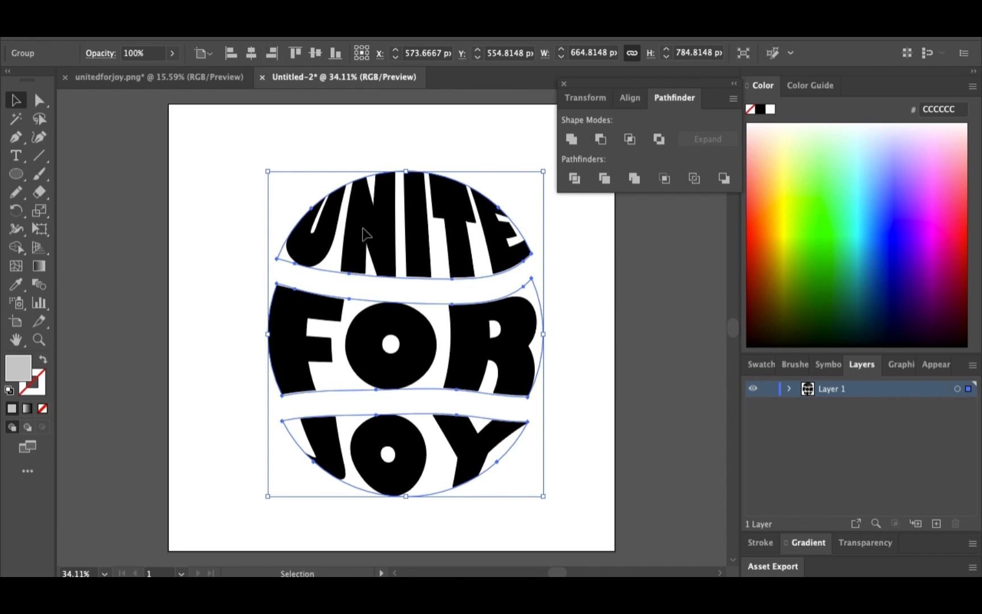
Paste a copy of the text group, shrink it to about 221 × 261 px, and place it over the O of FOR.
key(super+c)
key(super+v)
key(super+z)
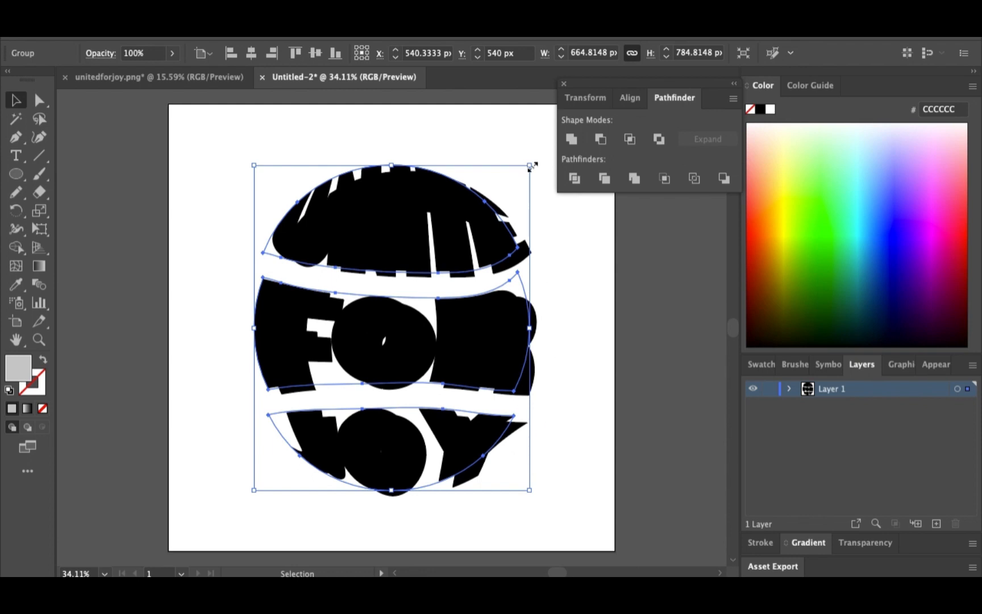
drag(533, 165, 505, 274)
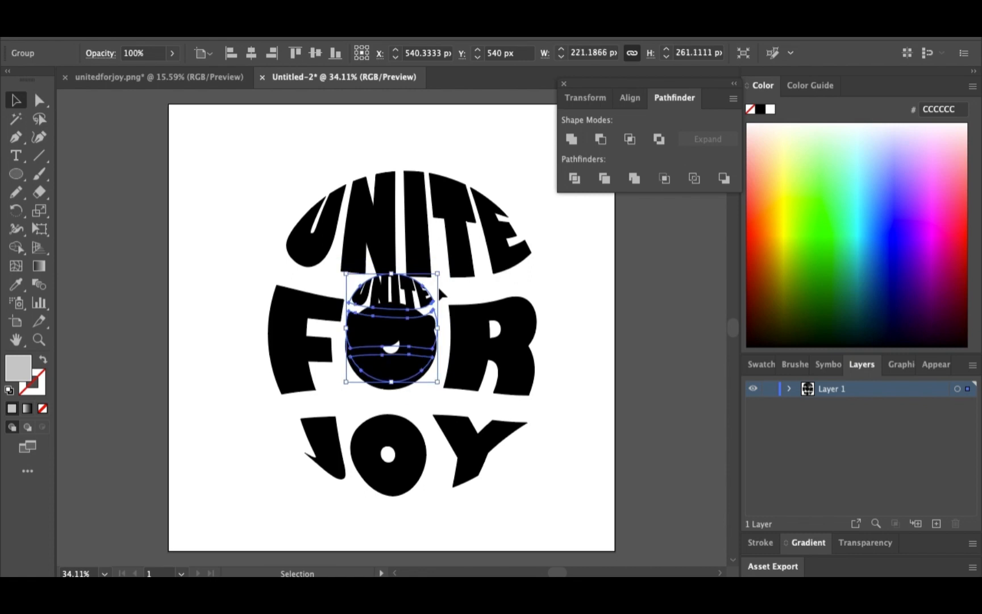
drag(408, 293, 411, 303)
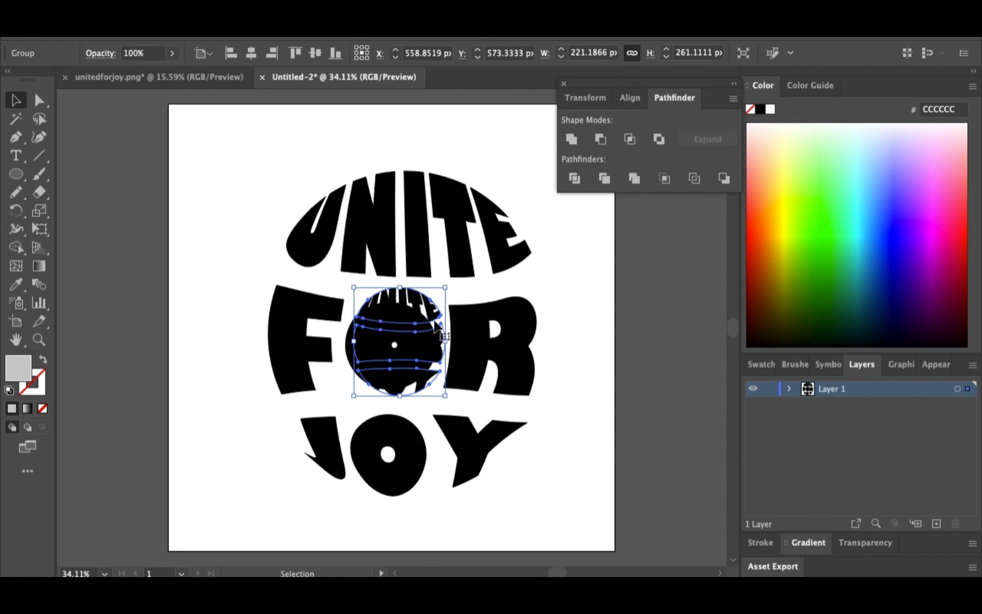
Examine how the large and small text groups and their envelopes are arranged in the layer structure.
click(790, 389)
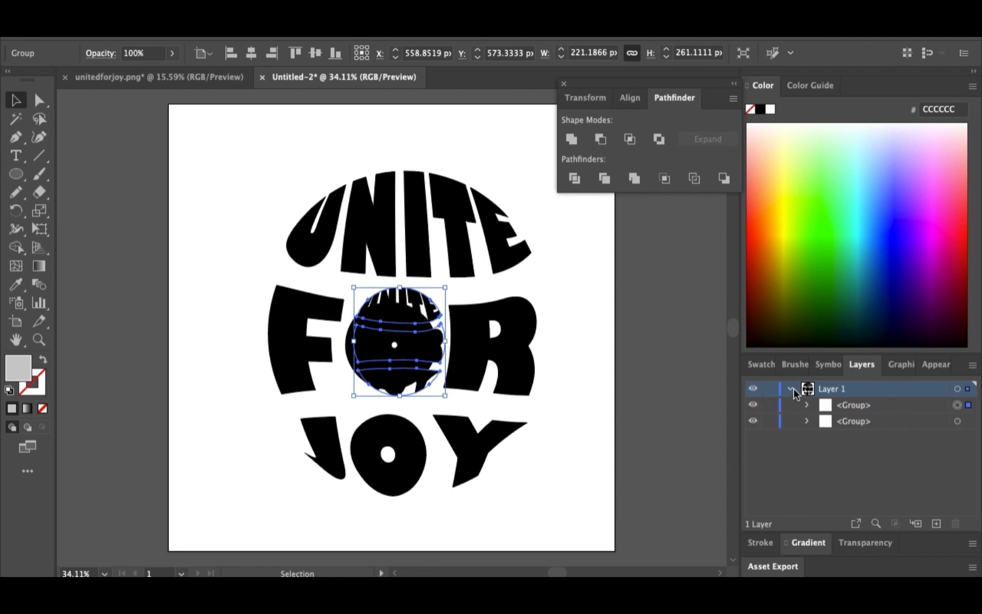
click(522, 310)
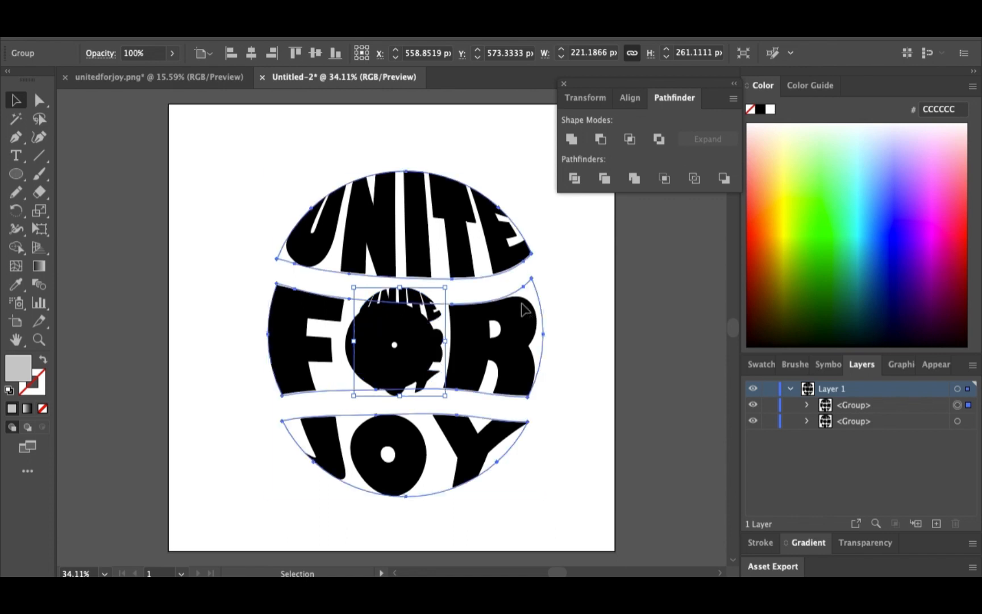
shift+click(423, 308)
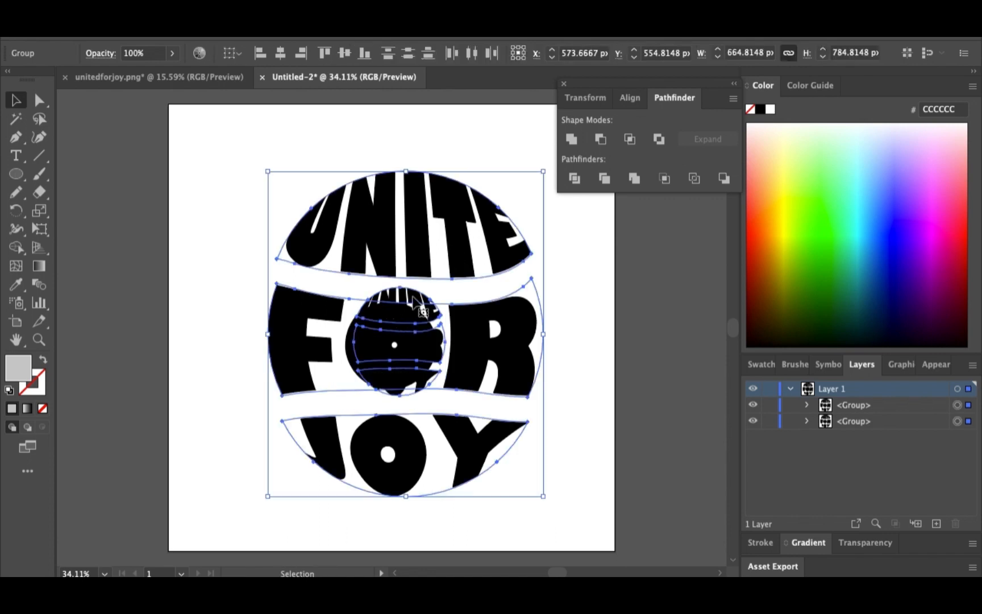
click(208, 278)
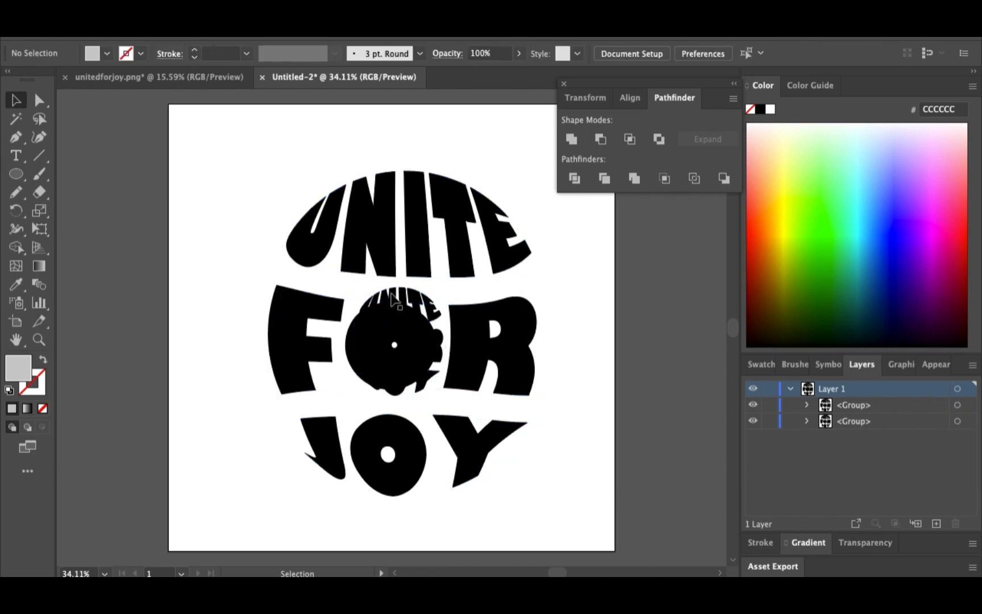
click(418, 316)
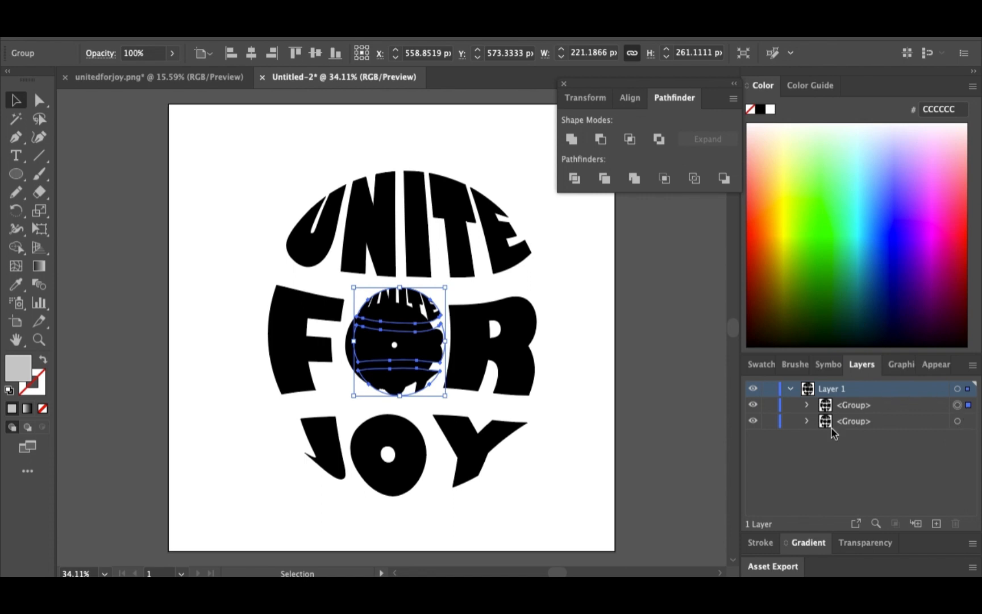
click(807, 404)
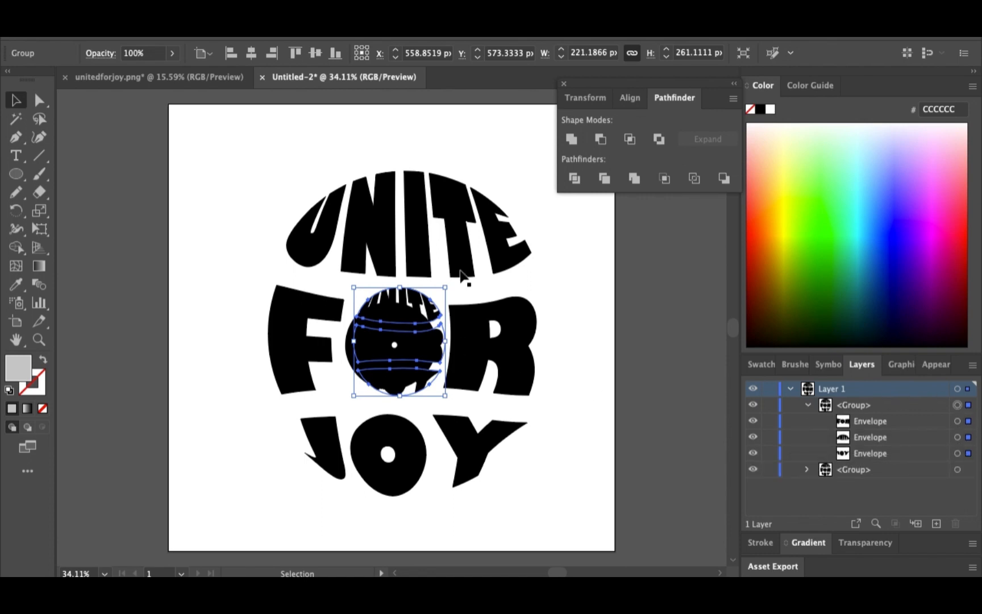
click(468, 231)
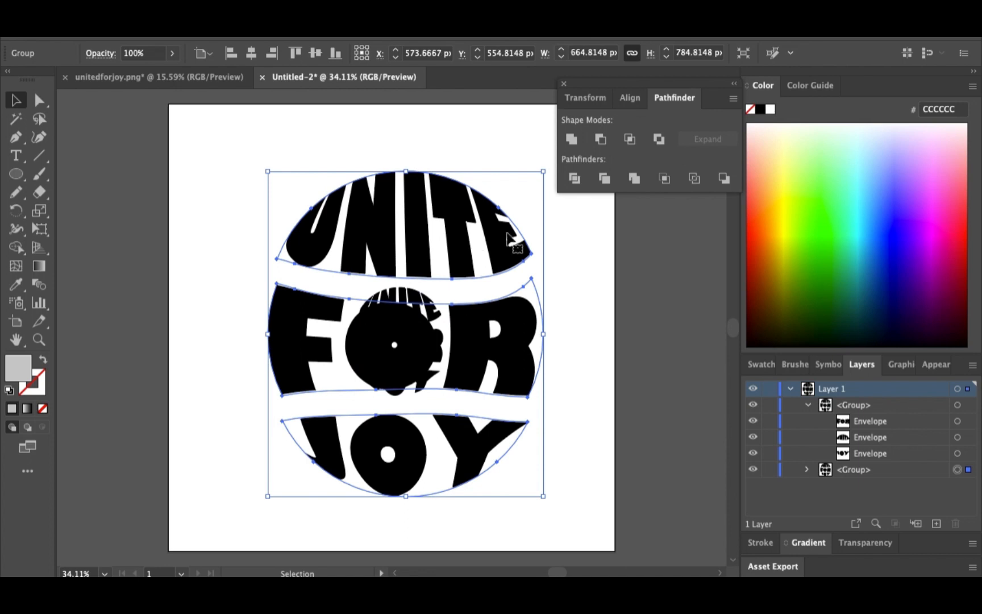
Isolate the large text group and examine the separate envelopes of UNITE, FOR and JOY.
double_click(449, 208)
click(449, 208)
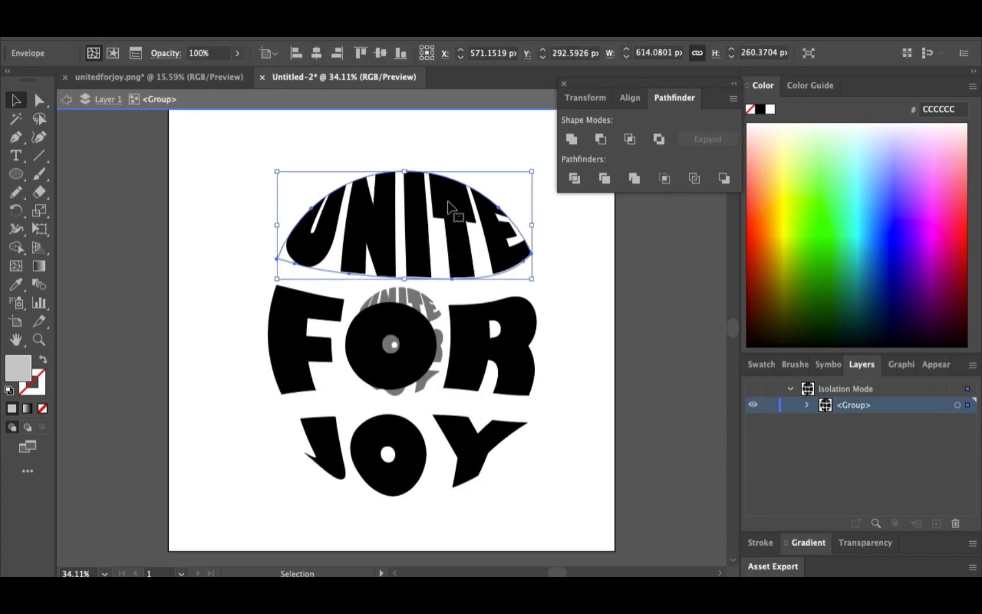
shift+click(483, 356)
shift+click(476, 442)
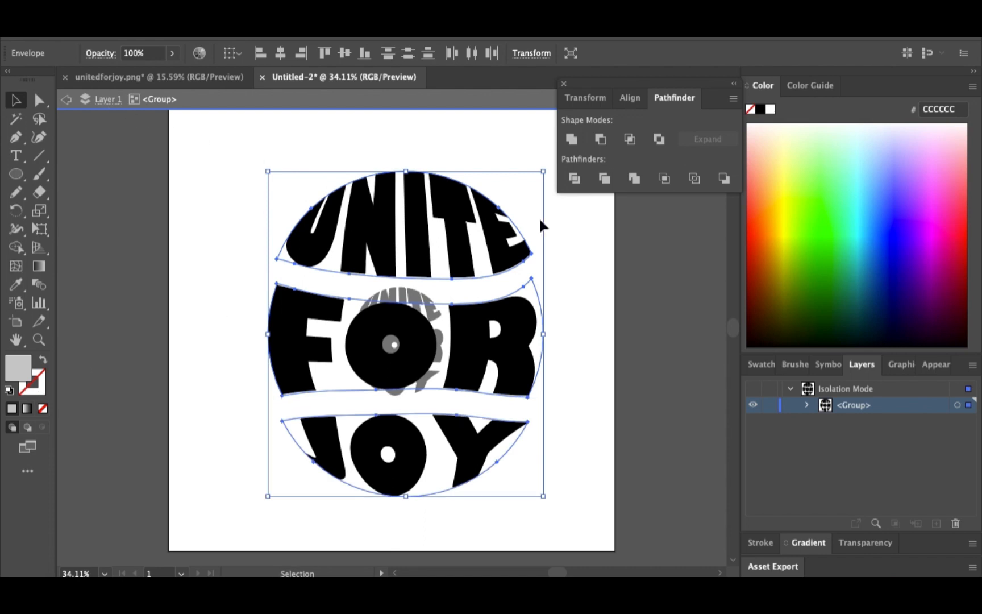
click(807, 404)
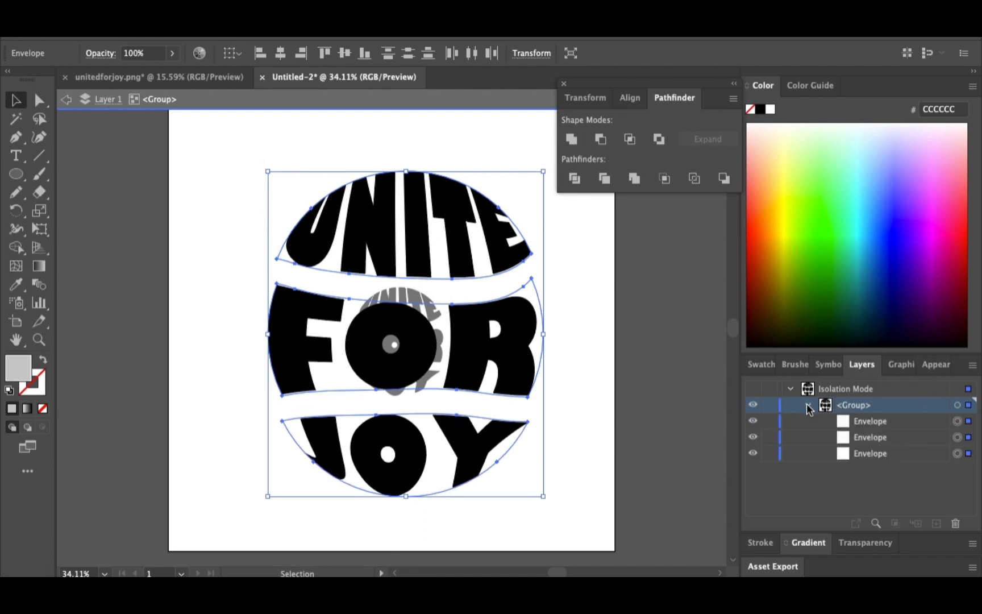
click(968, 422)
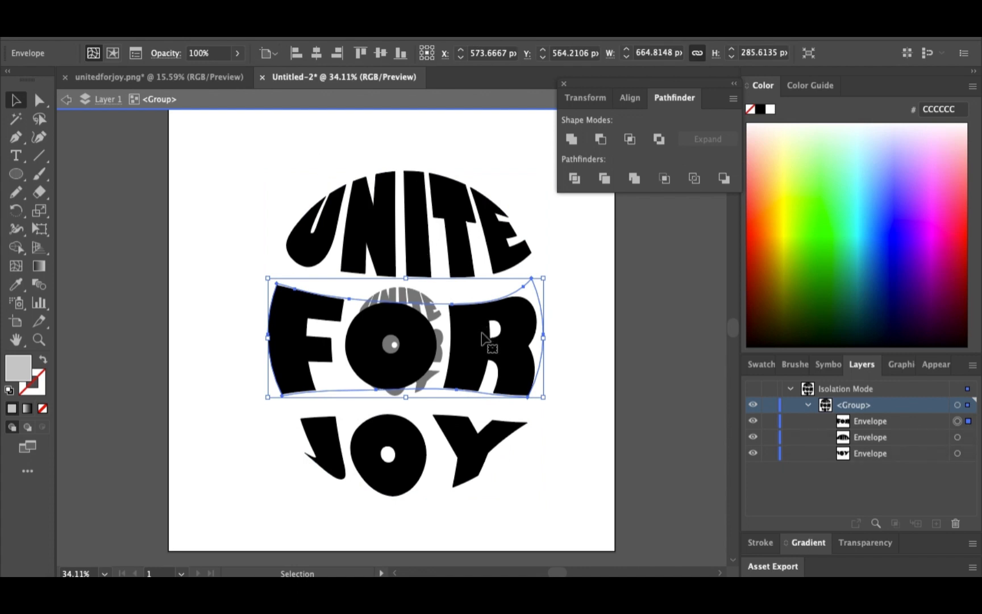
Fill the large word FOR inside its envelope with the purple swatch 662D91.
click(131, 274)
click(469, 336)
double_click(461, 344)
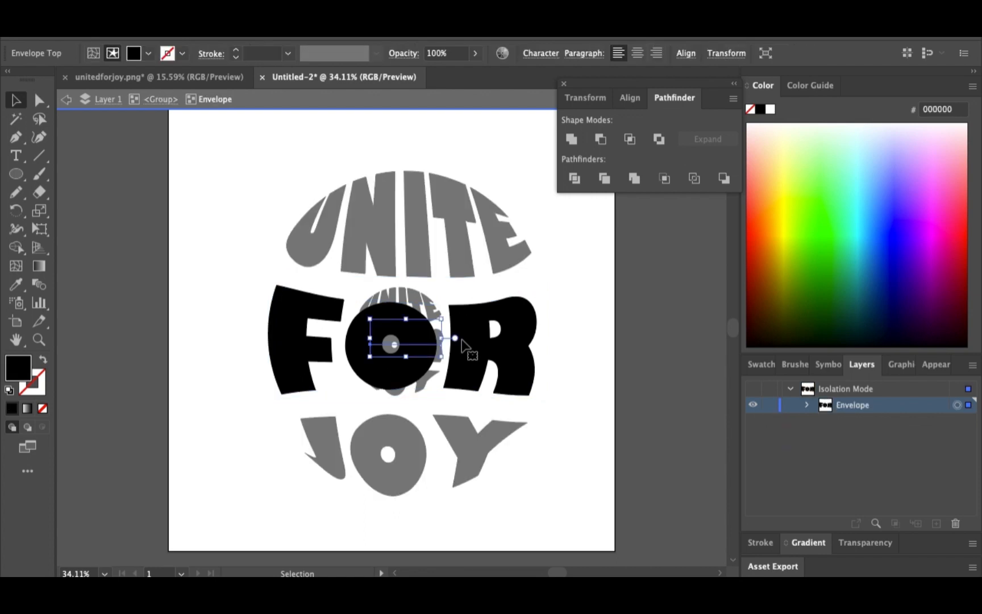
click(135, 53)
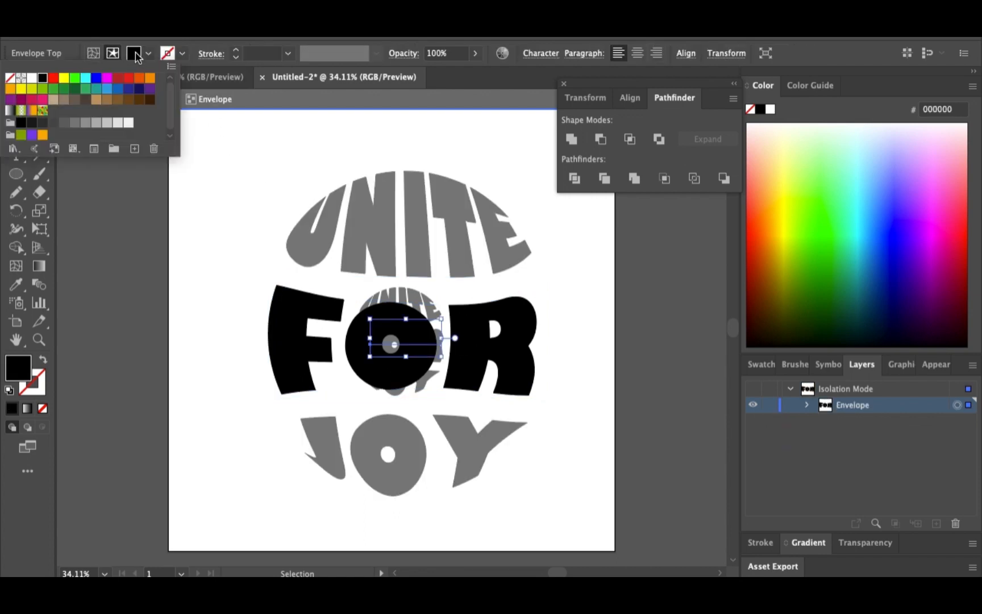
click(53, 79)
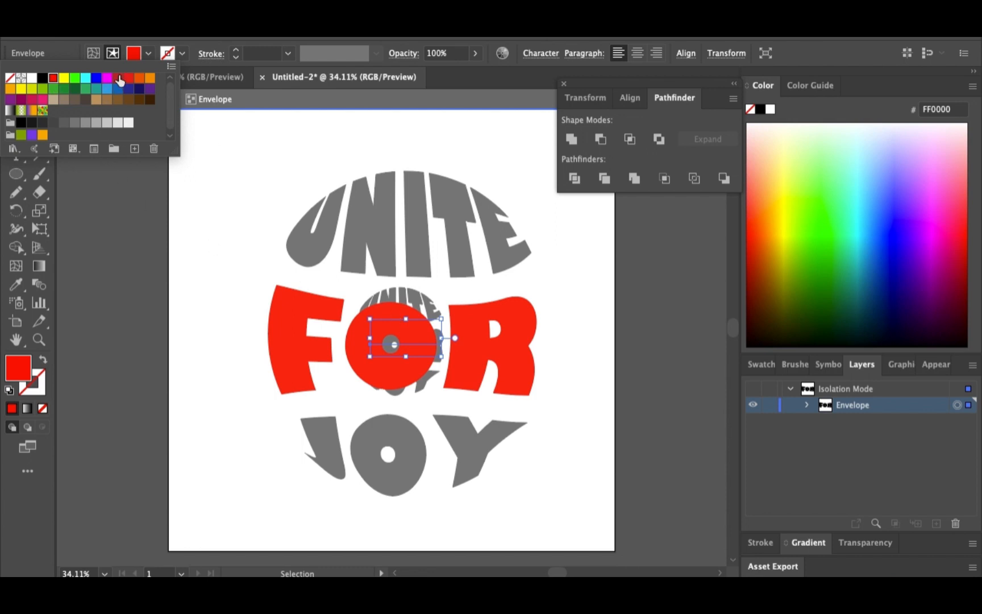
click(150, 89)
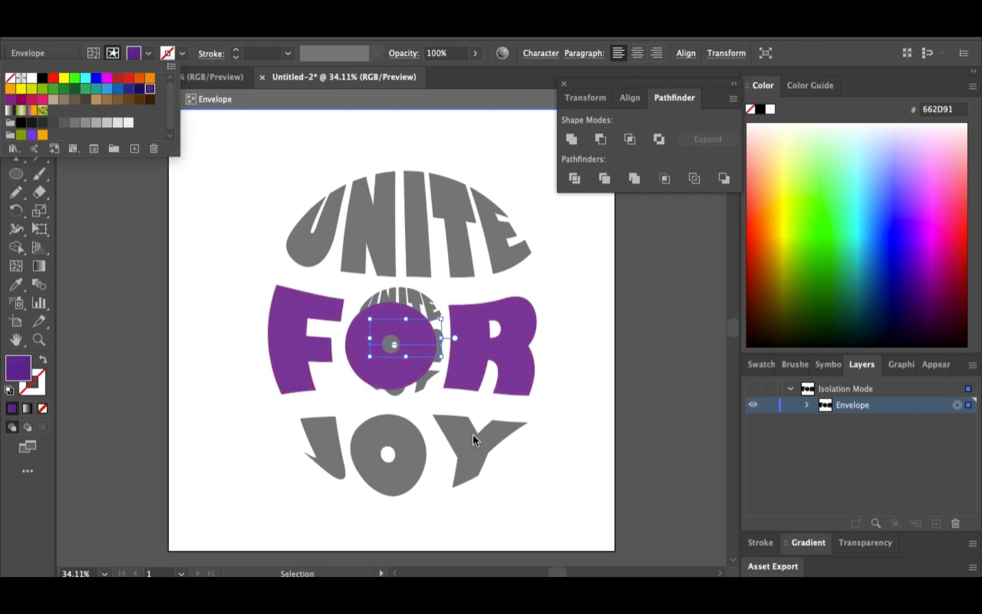
Recolor the text of the large UNITE envelope with the purple swatch 662D91.
click(463, 418)
double_click(463, 419)
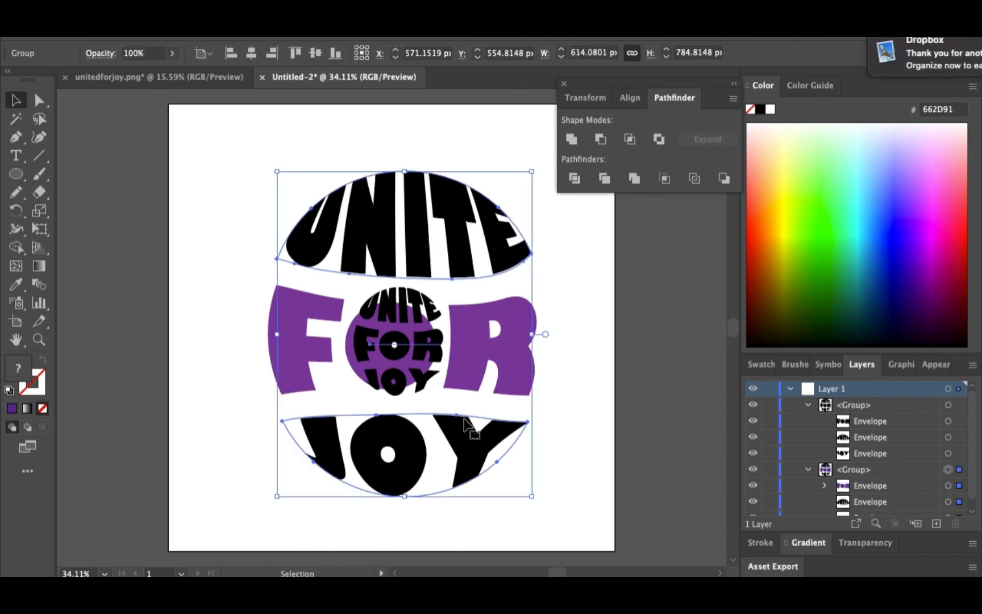
double_click(465, 236)
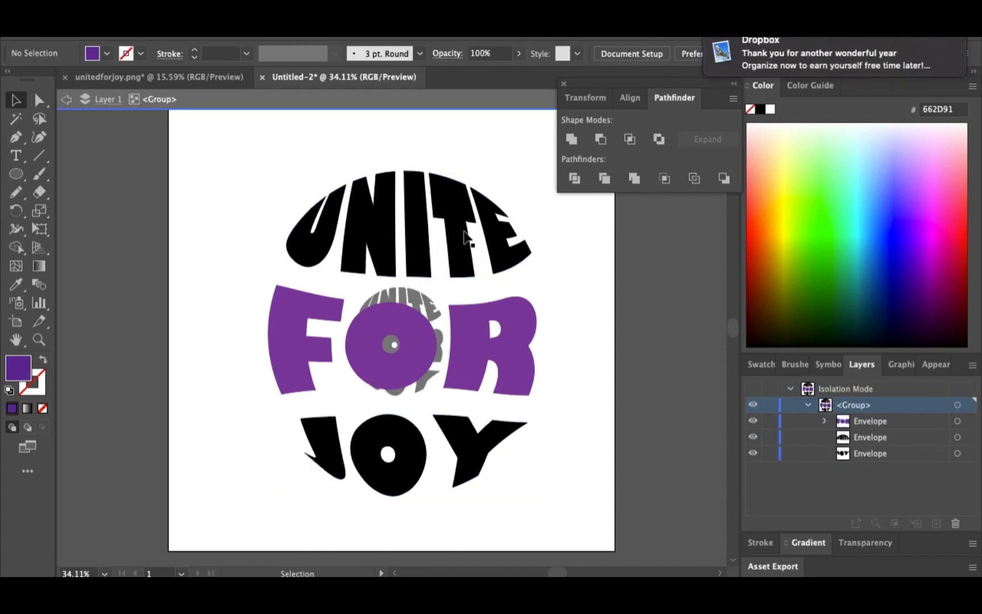
click(464, 237)
double_click(441, 246)
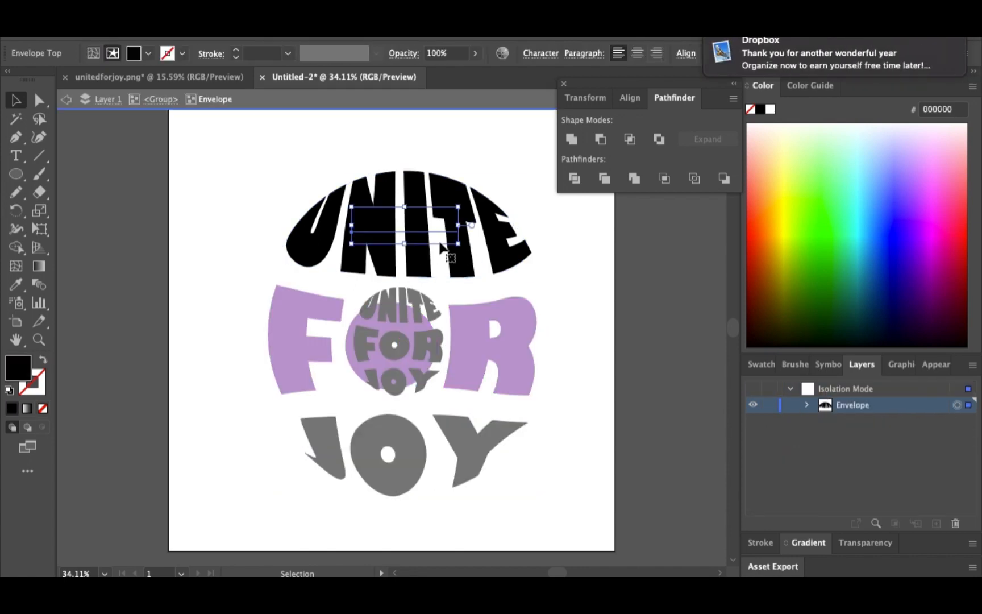
click(148, 54)
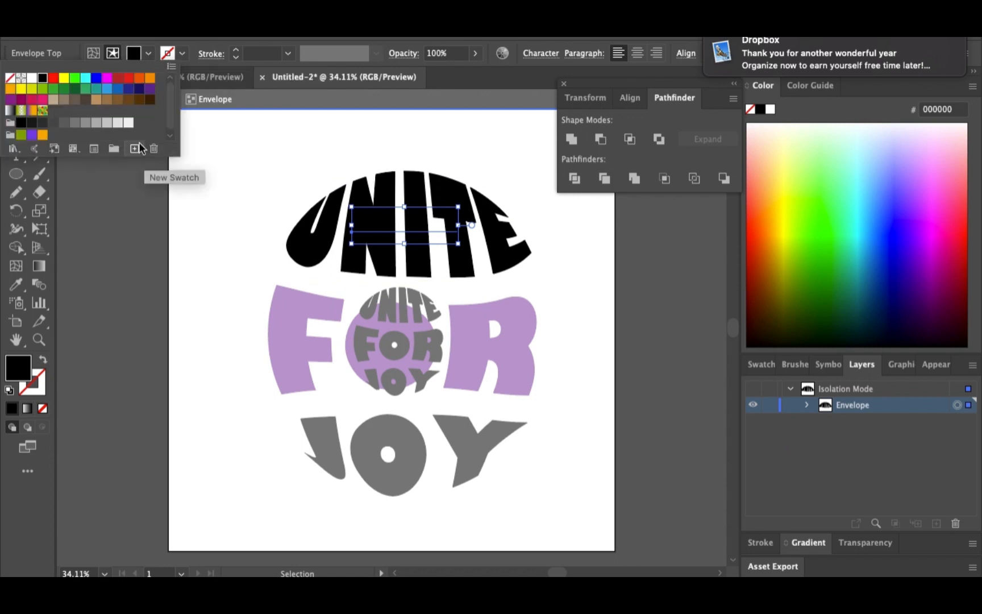
click(150, 90)
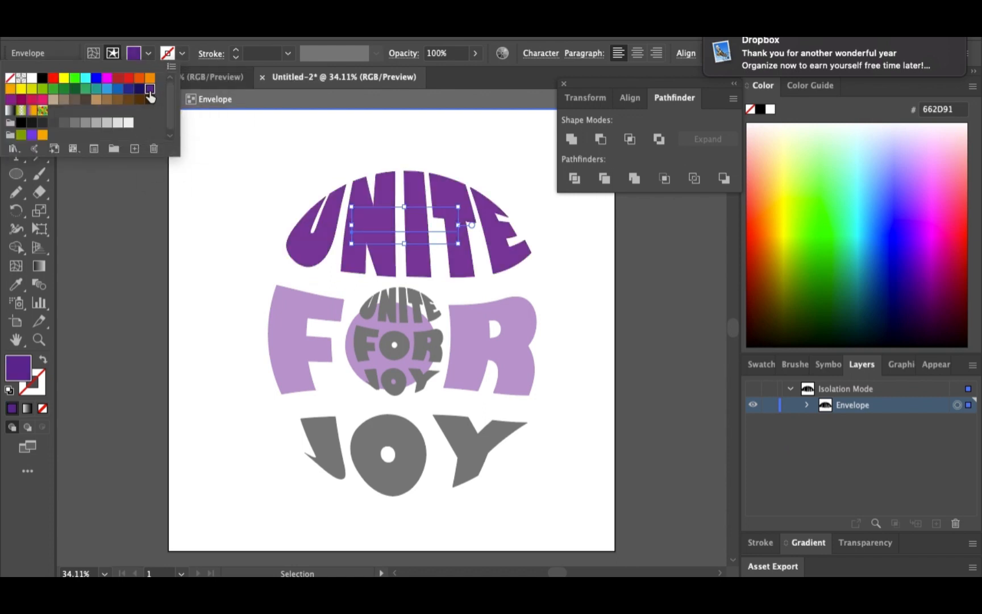
Change the large word JOY's fill within its envelope to the purple swatch 662D91.
double_click(473, 443)
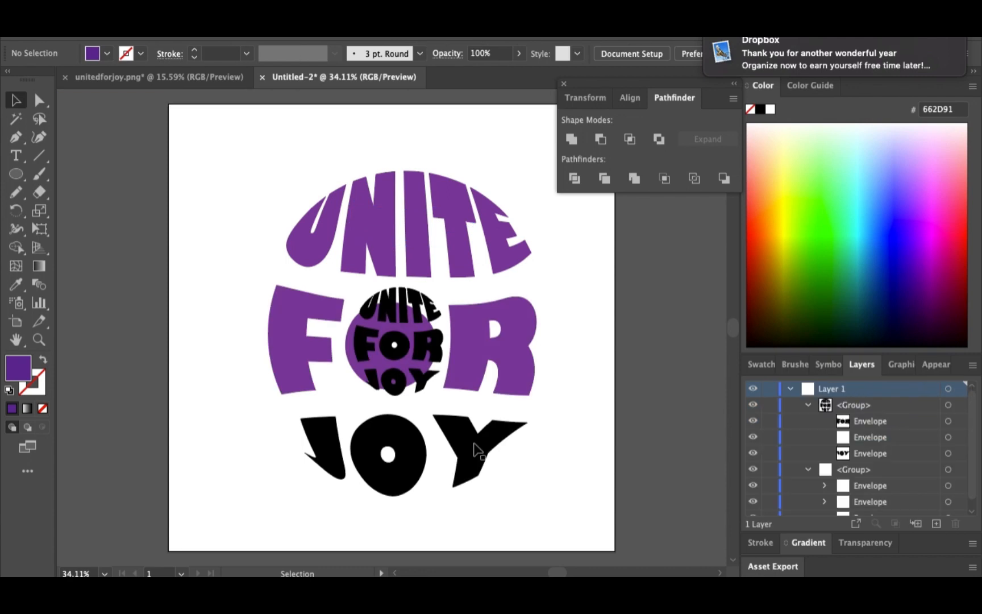
click(474, 443)
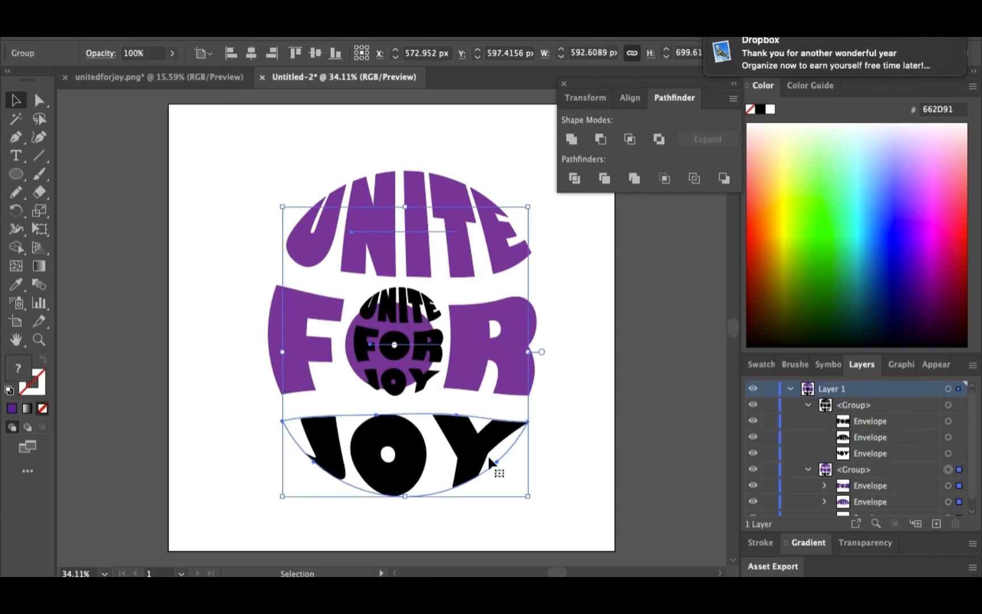
double_click(475, 453)
click(471, 455)
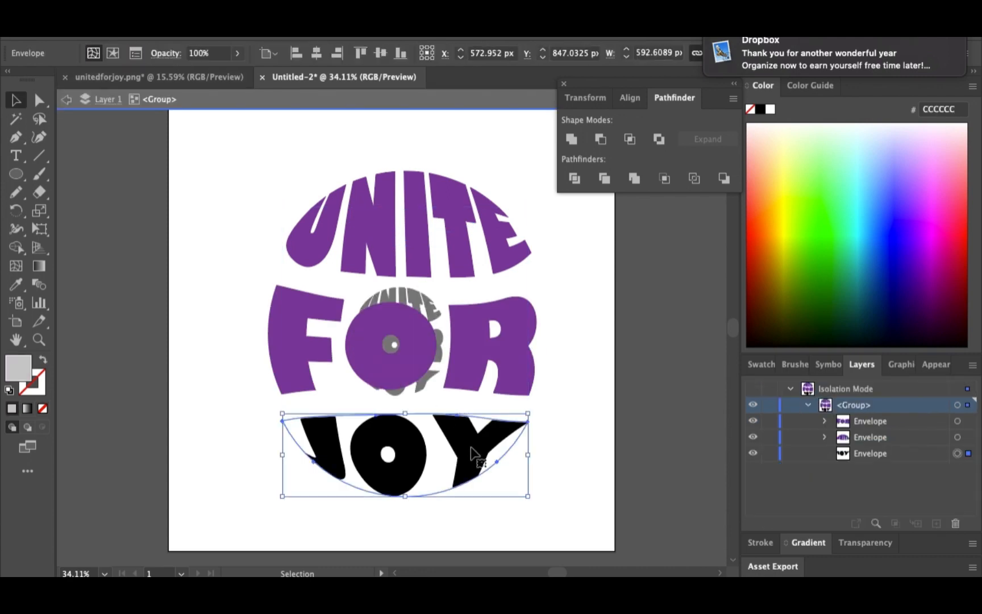
double_click(463, 455)
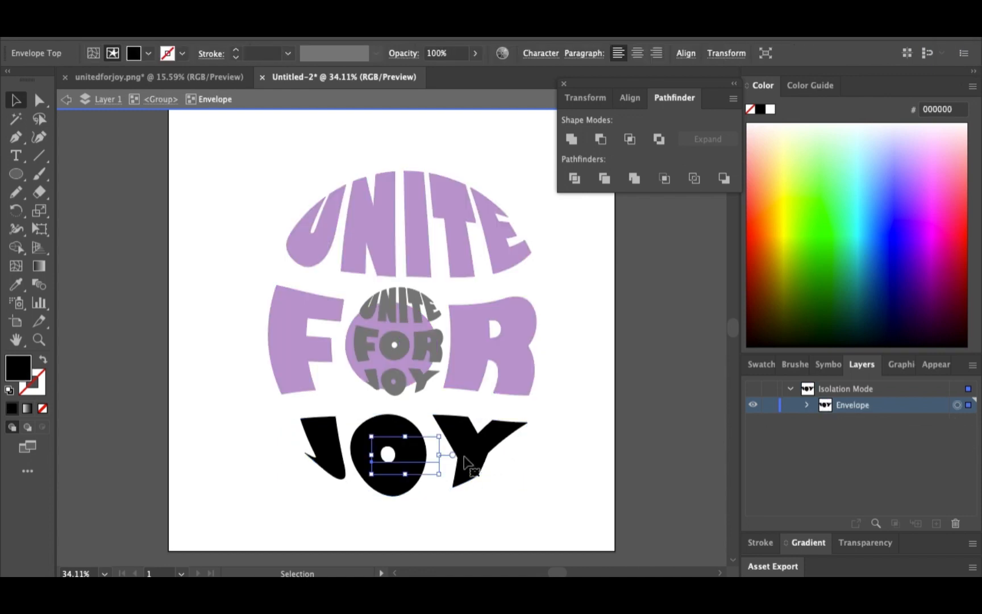
click(148, 53)
click(151, 95)
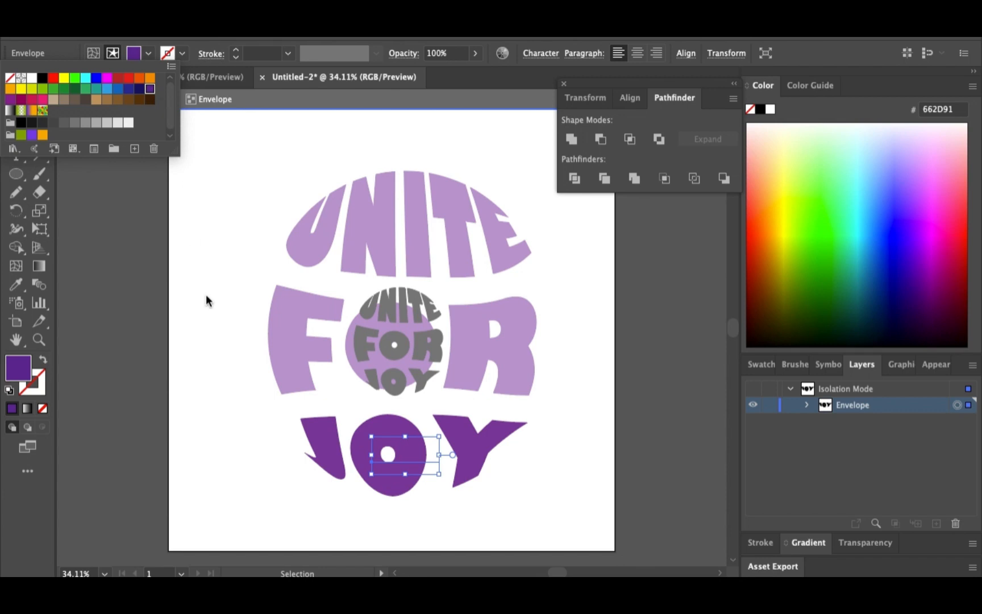
Leave isolation mode and send the small black text group to the back, behind the purple lettering.
click(210, 309)
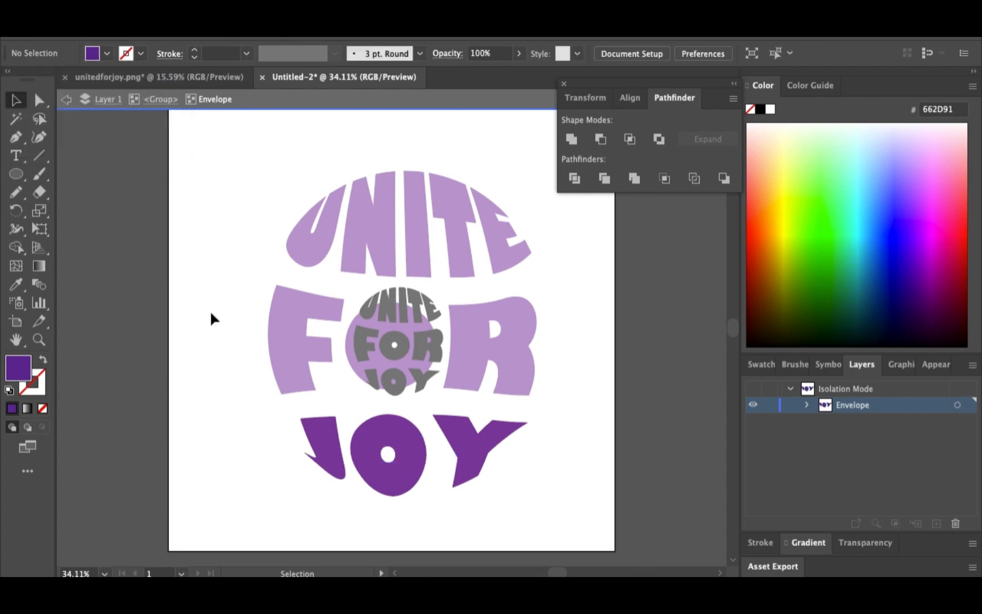
double_click(209, 310)
click(420, 315)
right_click(421, 316)
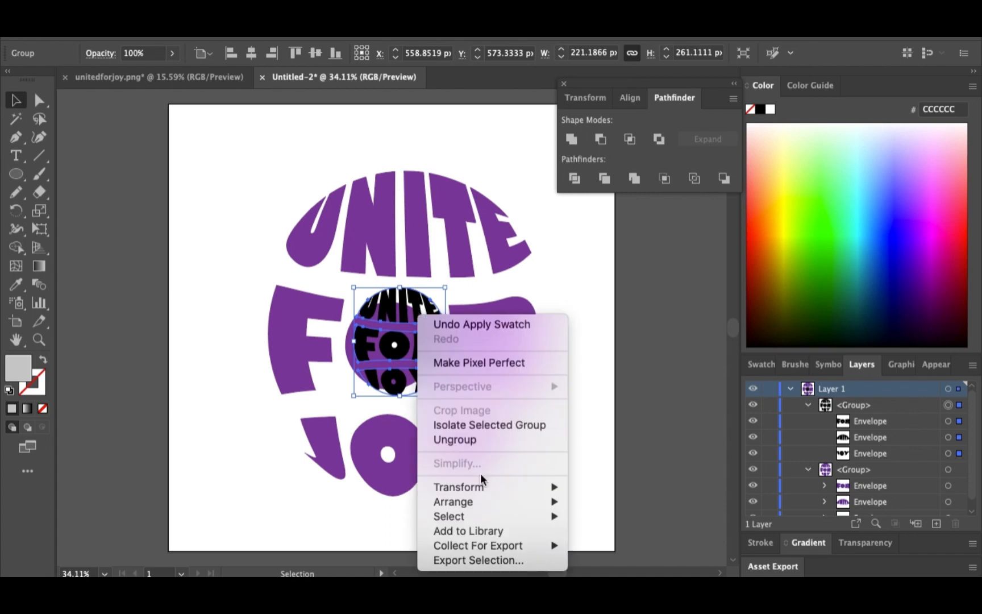
mouse_move(532, 502)
click(629, 547)
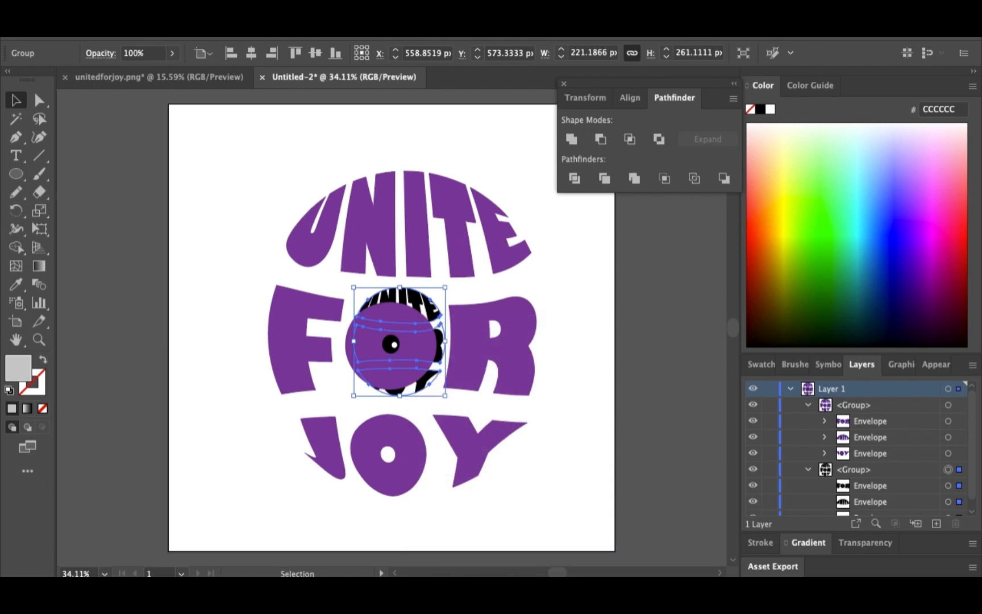
Expand the envelopes of the small black text group into editable shapes.
click(183, 36)
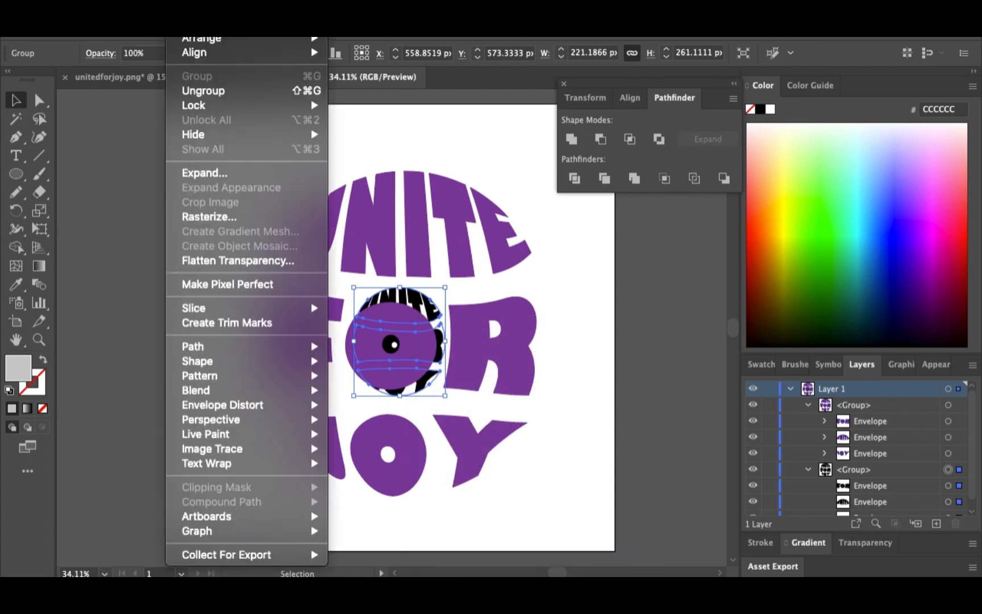
click(228, 172)
click(525, 386)
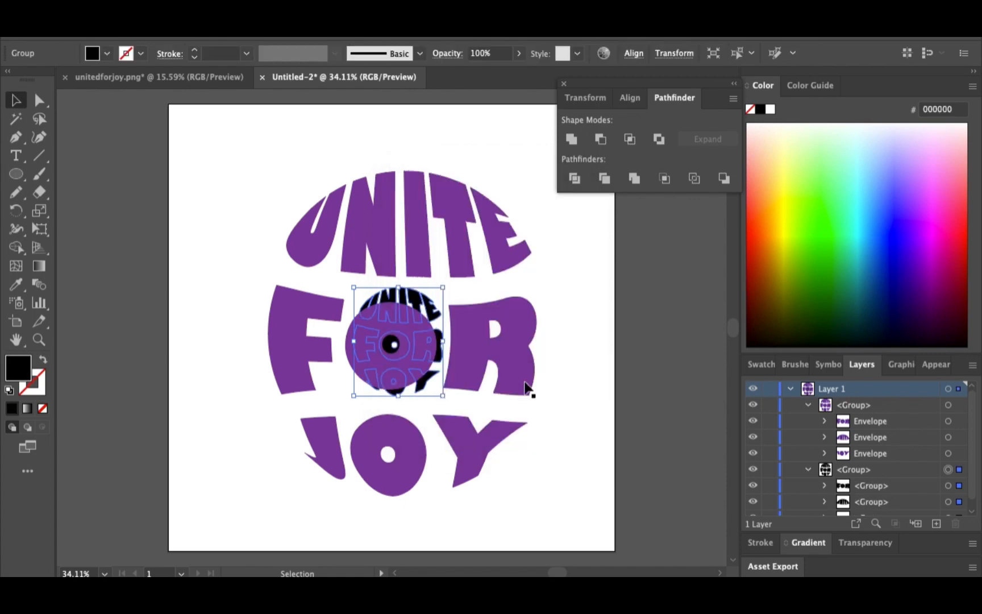
Expand the large purple UNITE FOR JOY group's envelopes into editable shapes.
click(593, 352)
click(528, 321)
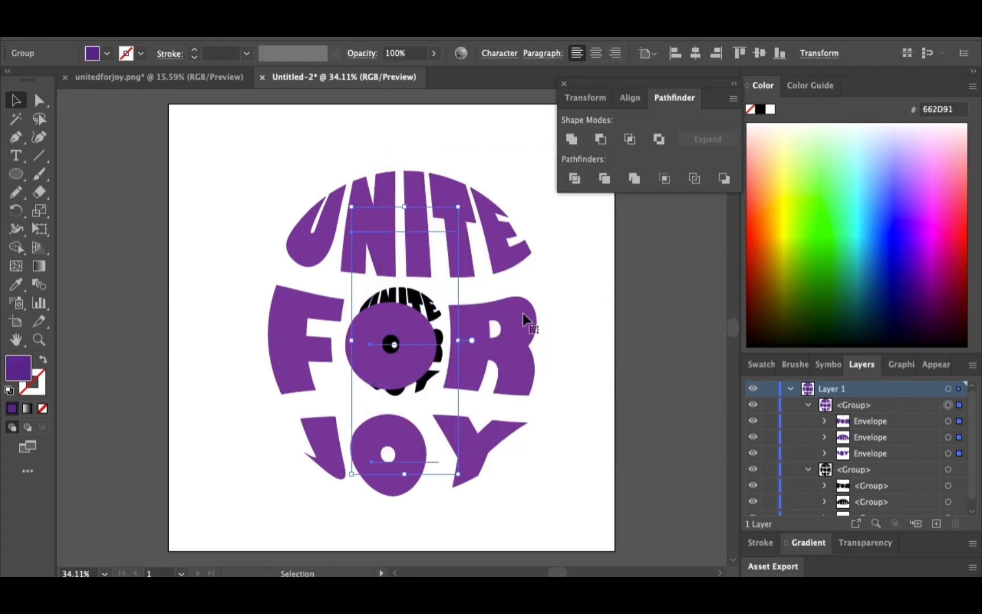
click(183, 38)
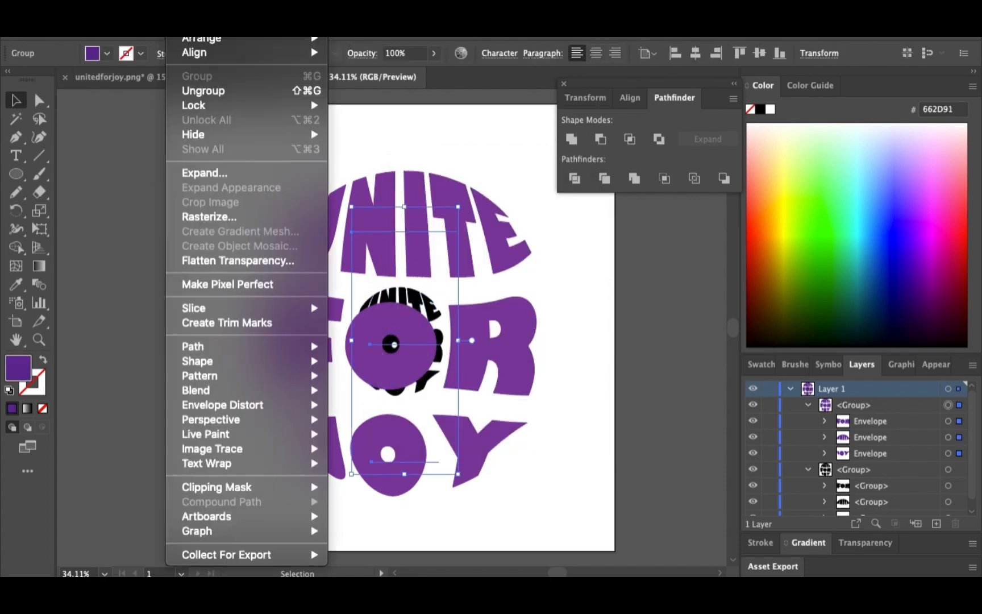
click(238, 173)
click(535, 391)
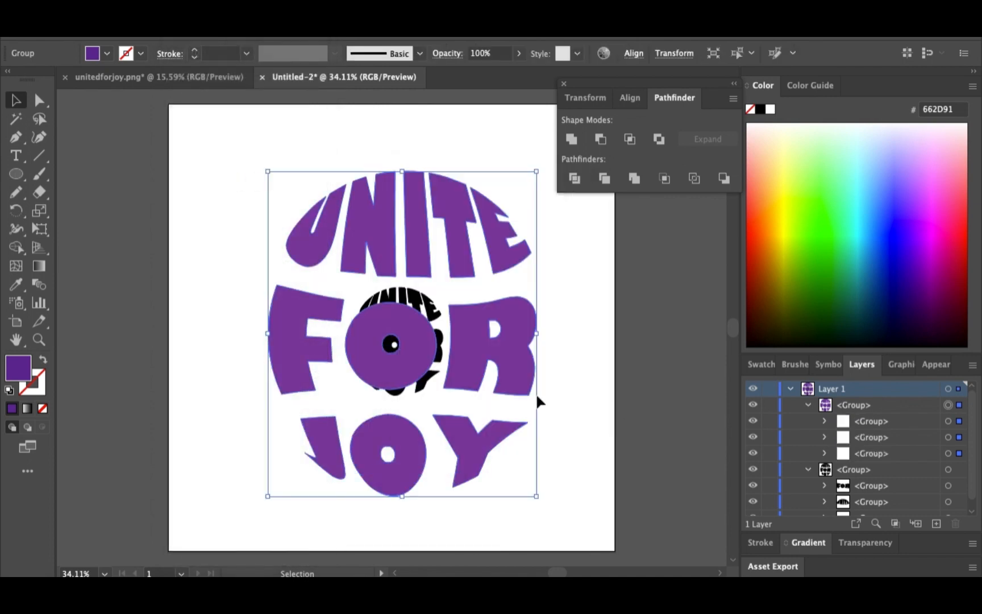
Check the blend options and make a blend between the large purple group and the small black group behind it.
shift+click(428, 306)
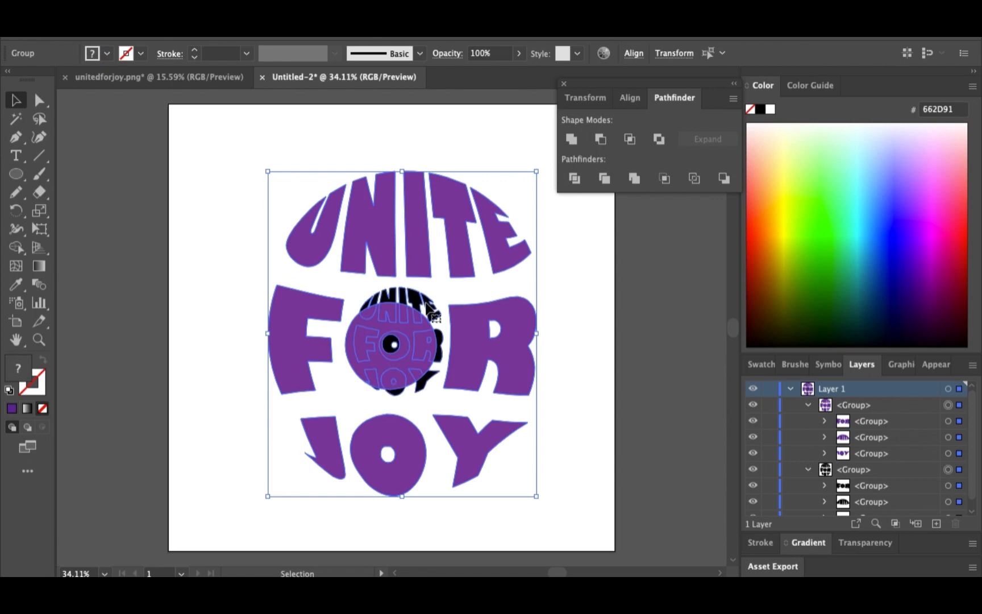
click(228, 316)
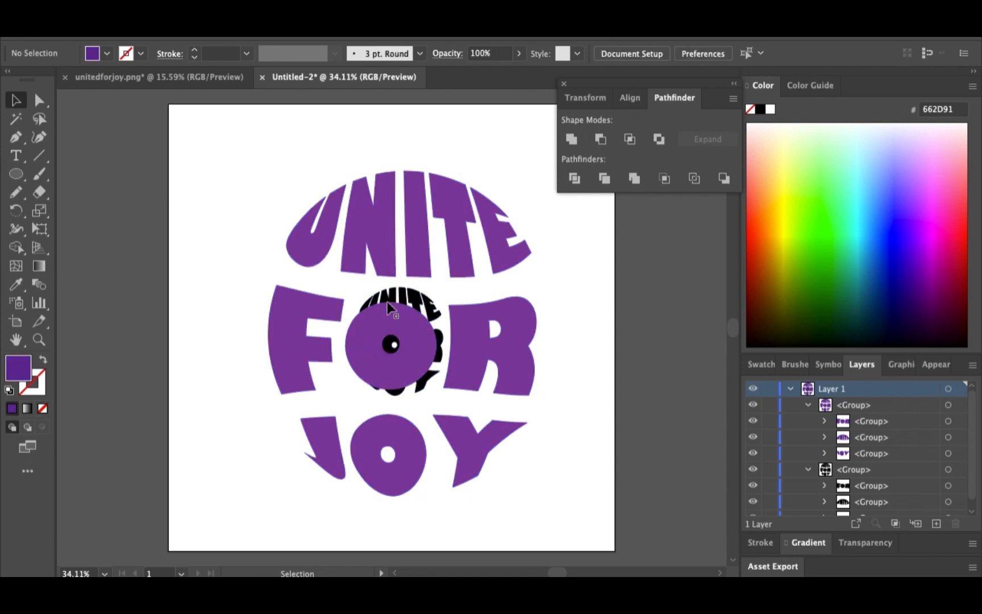
click(417, 305)
shift+click(454, 230)
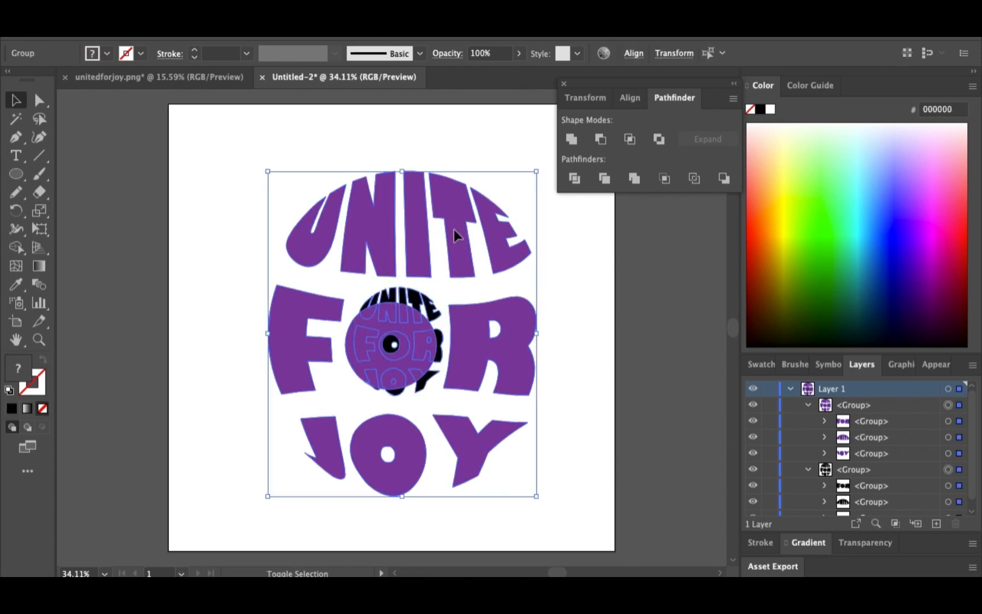
click(181, 31)
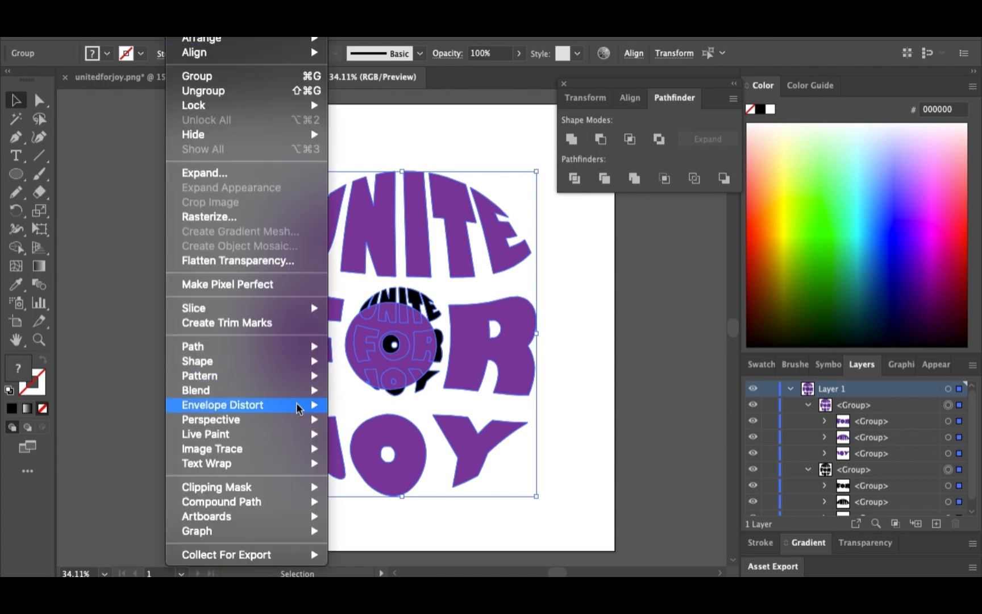
mouse_move(290, 390)
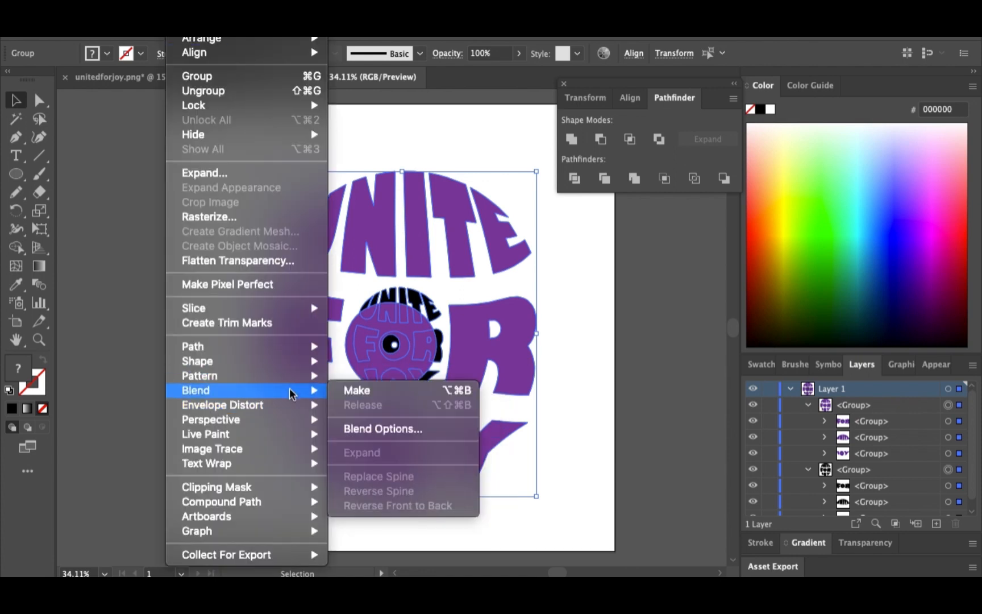
click(416, 429)
click(782, 384)
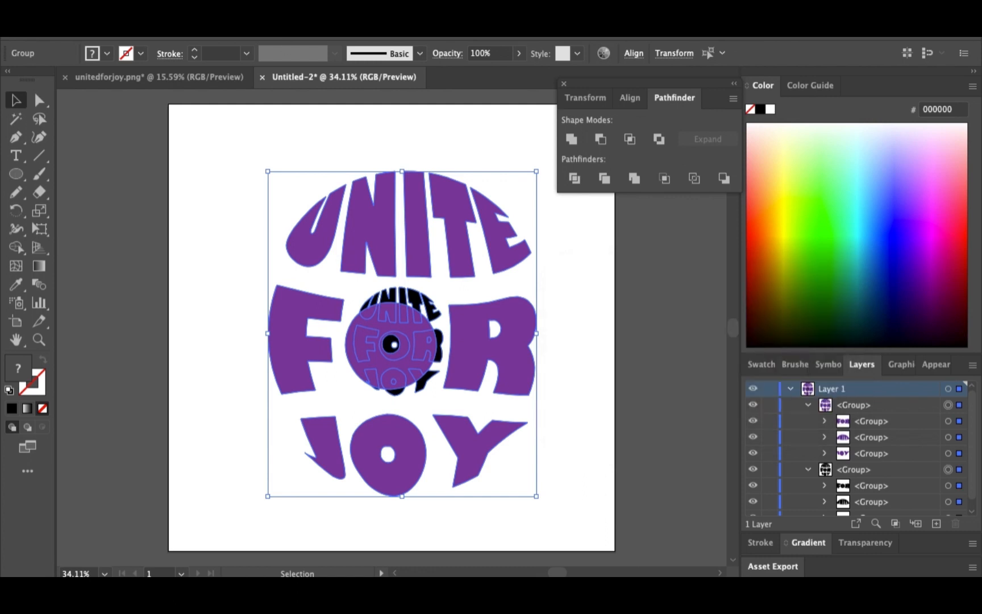
click(181, 31)
mouse_move(306, 392)
click(372, 391)
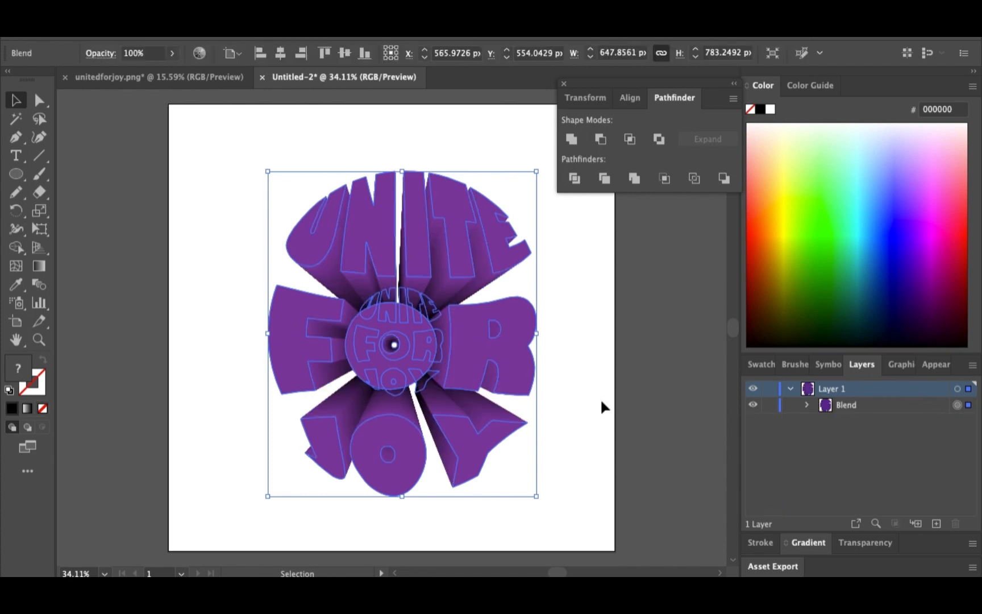
click(601, 402)
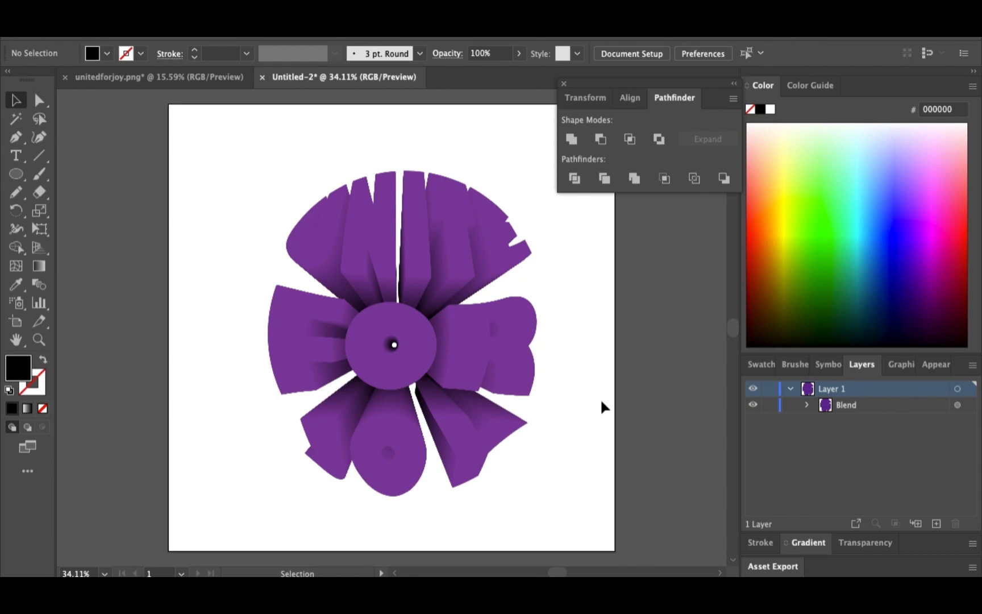
Isolate the blend and apply the yellow swatch so its extrusion fades from purple to yellow.
click(498, 336)
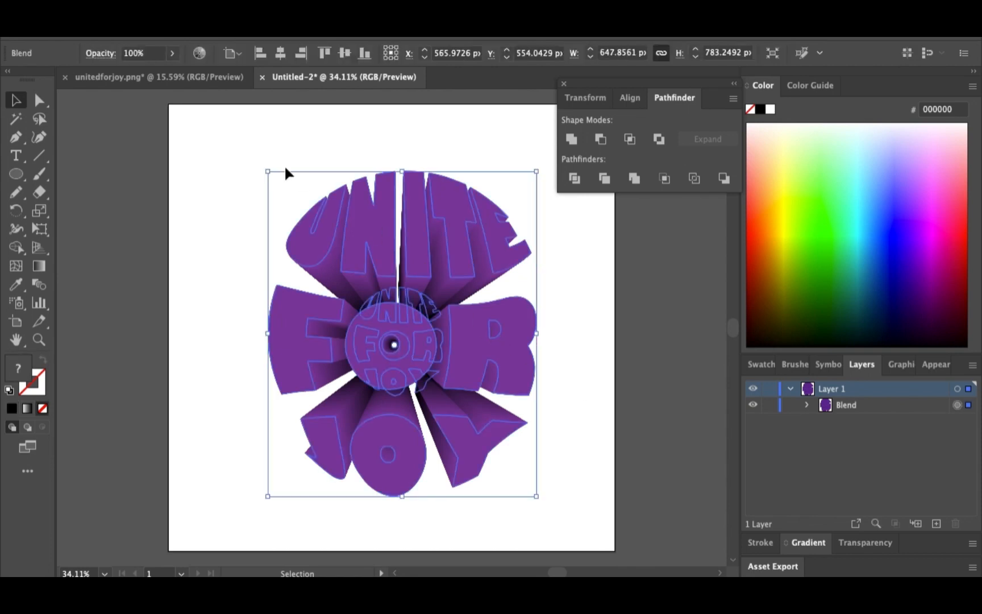
double_click(460, 274)
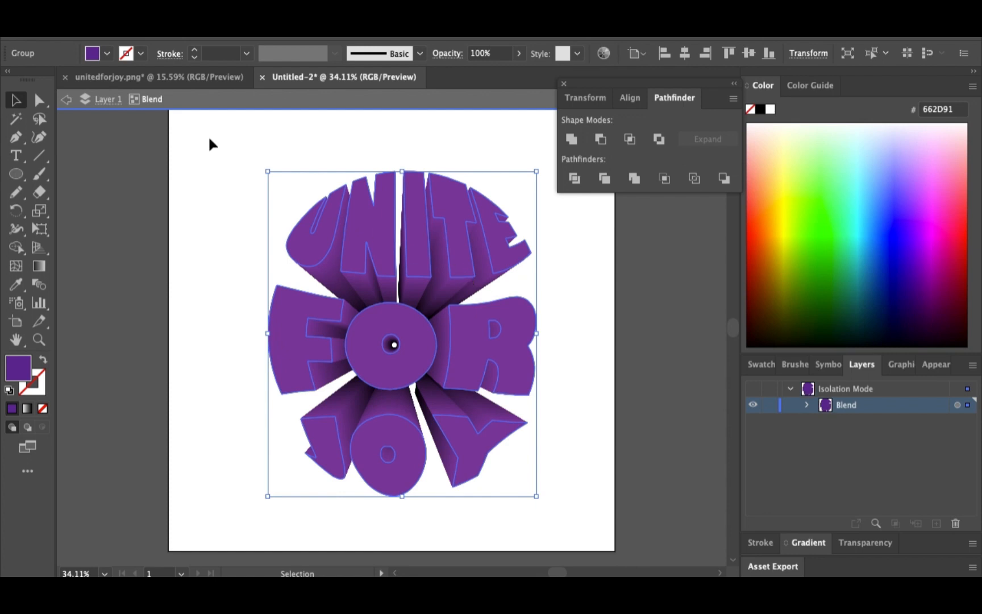
click(126, 55)
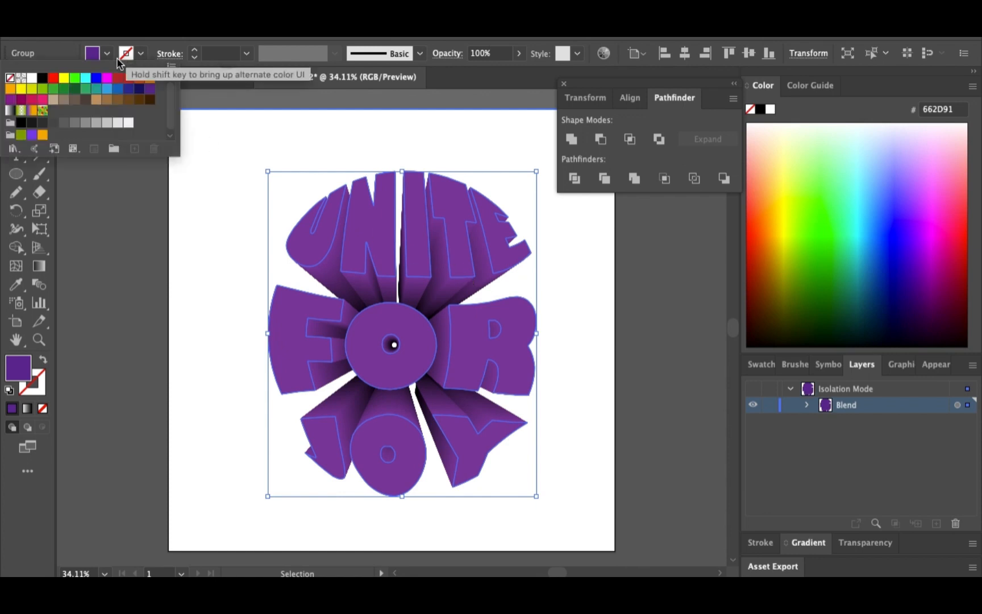
click(65, 79)
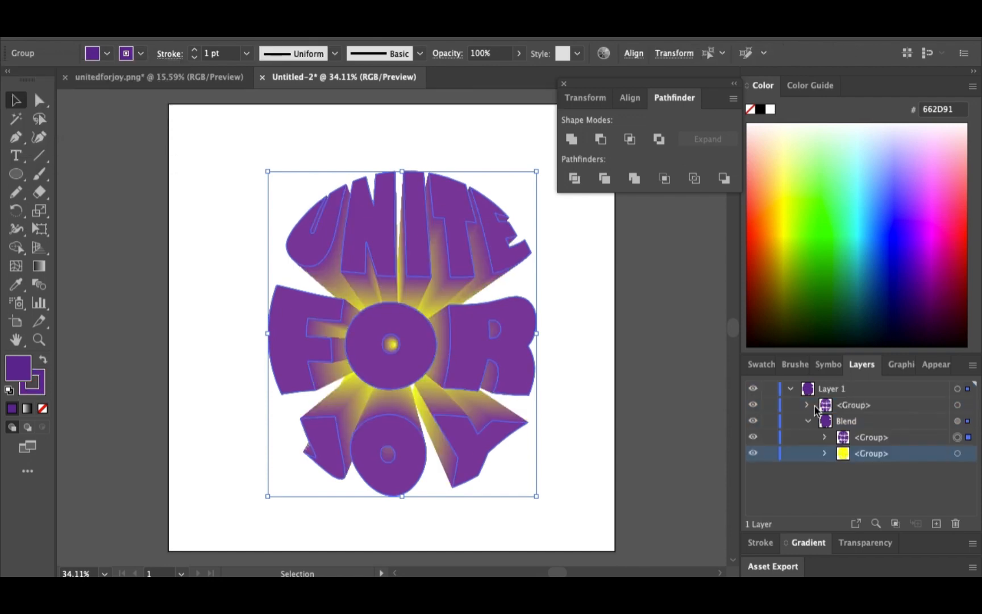
click(657, 378)
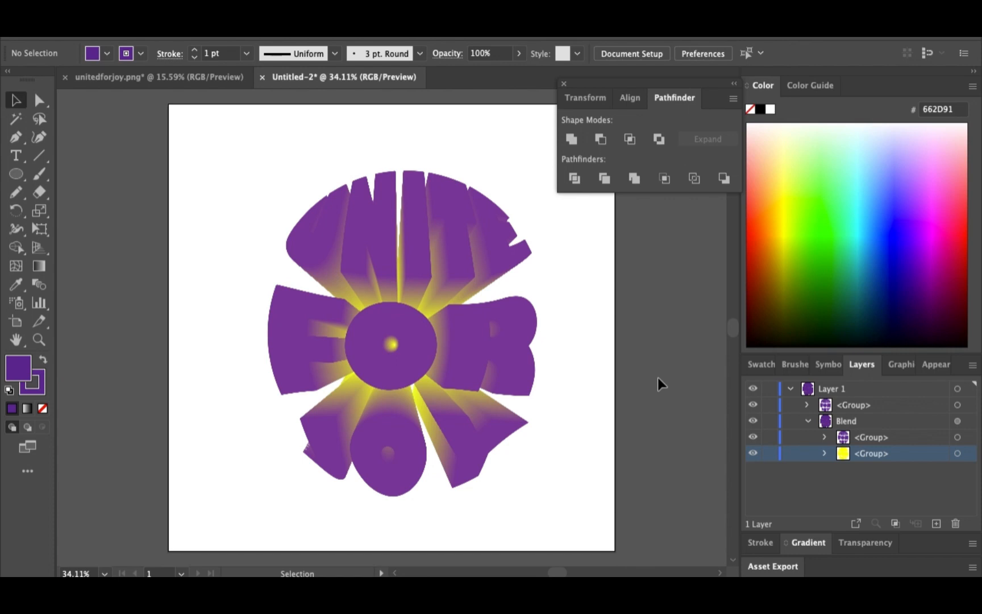
Give the purple lettering group in front of the blend a yellow stroke.
click(478, 336)
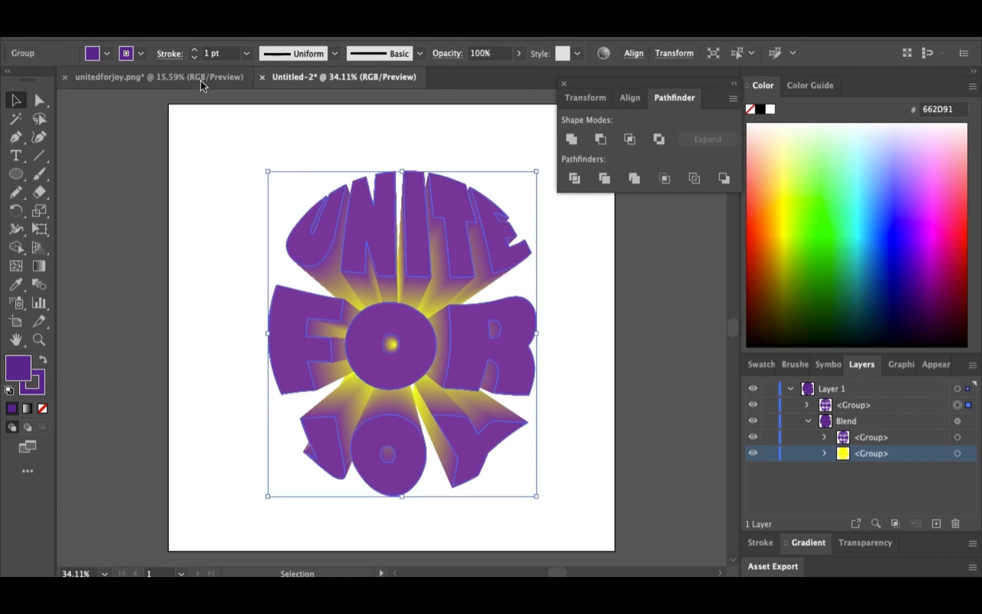
click(126, 54)
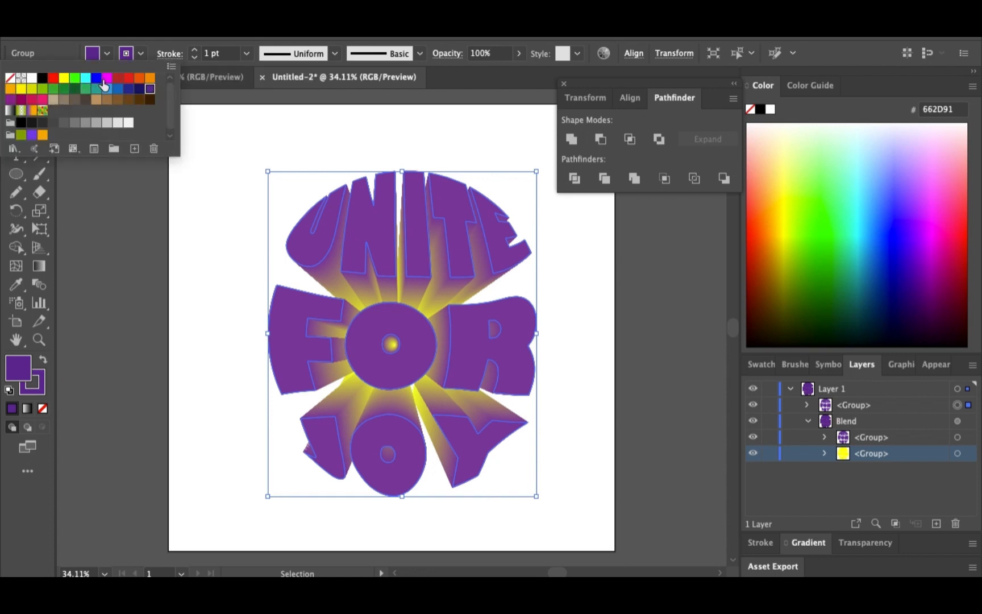
click(53, 81)
click(61, 81)
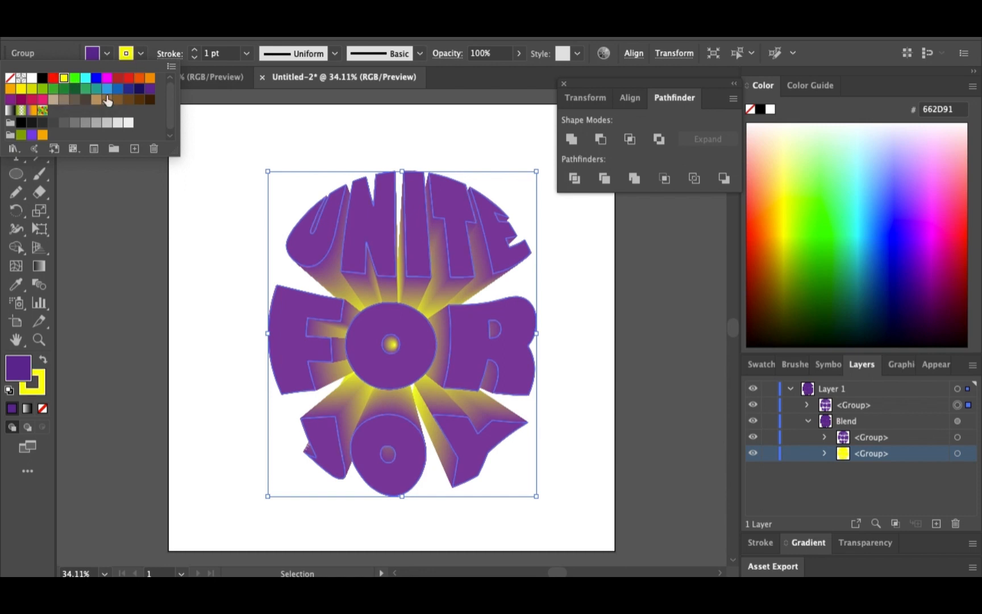
click(21, 89)
click(291, 54)
click(291, 54)
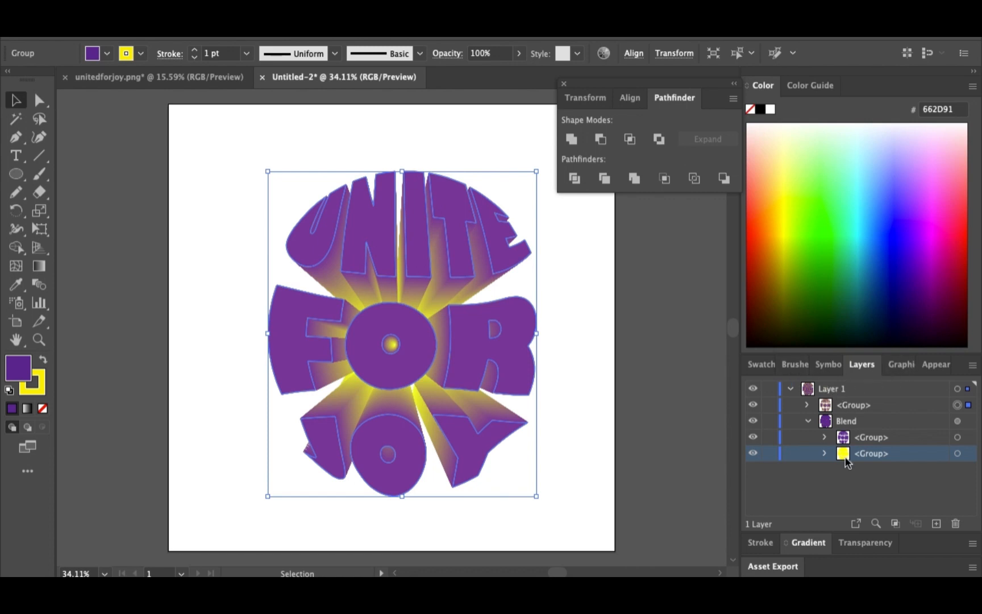
Set the front lettering's stroke to projecting caps and round corners, aligned to the outside.
click(762, 542)
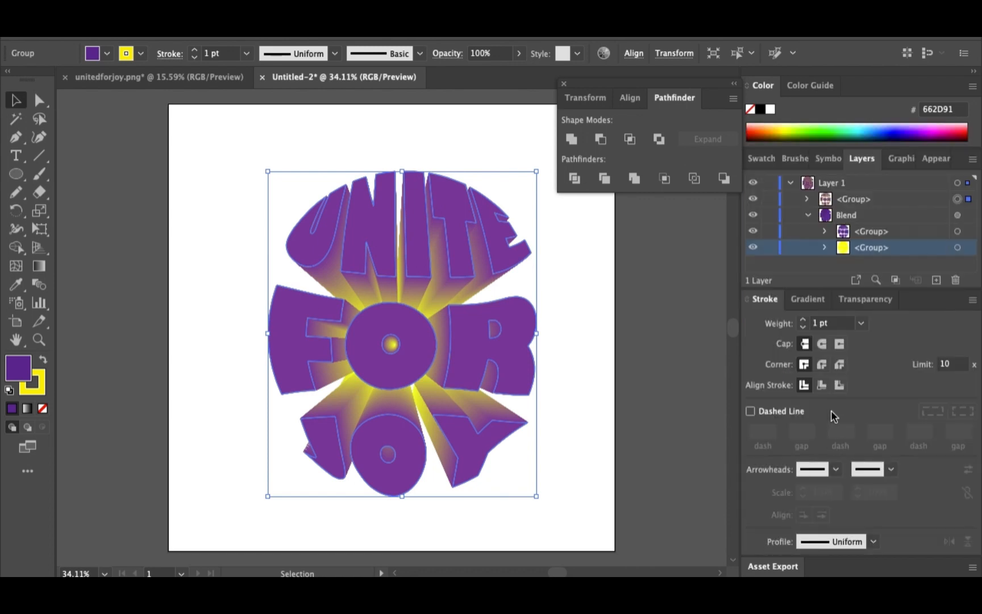
click(823, 366)
click(839, 343)
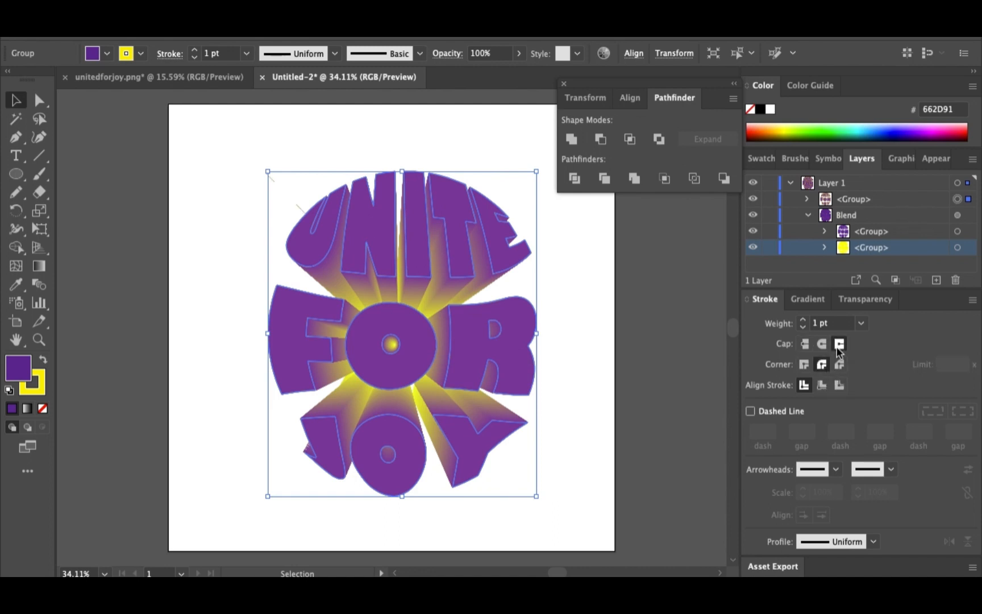
click(838, 386)
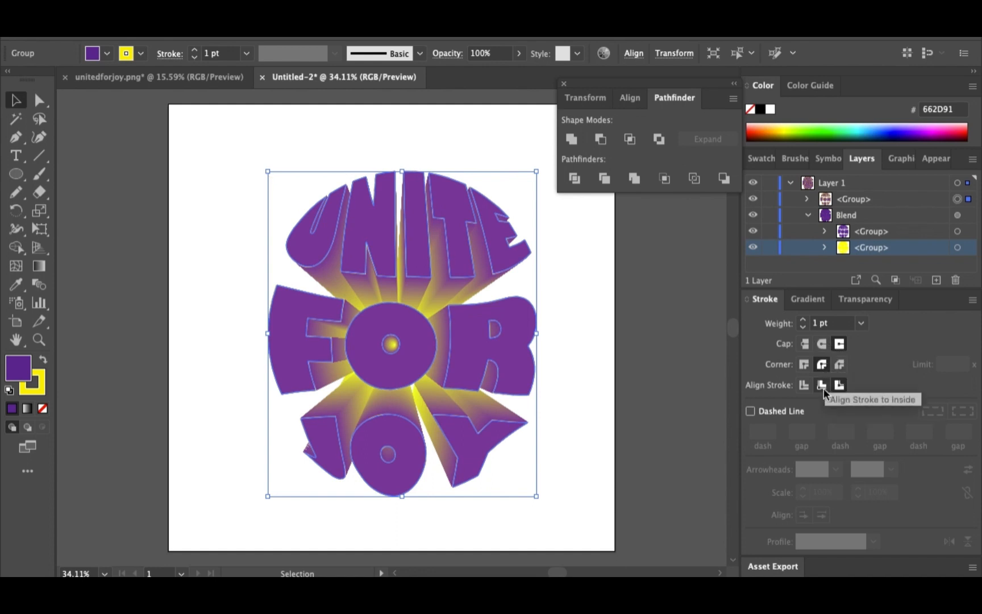
click(803, 385)
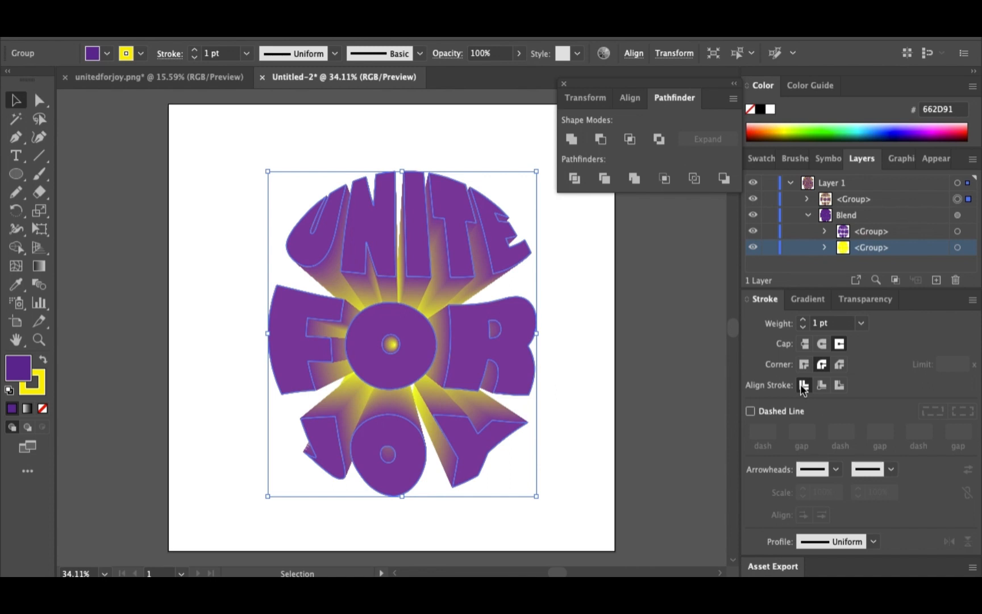
click(838, 386)
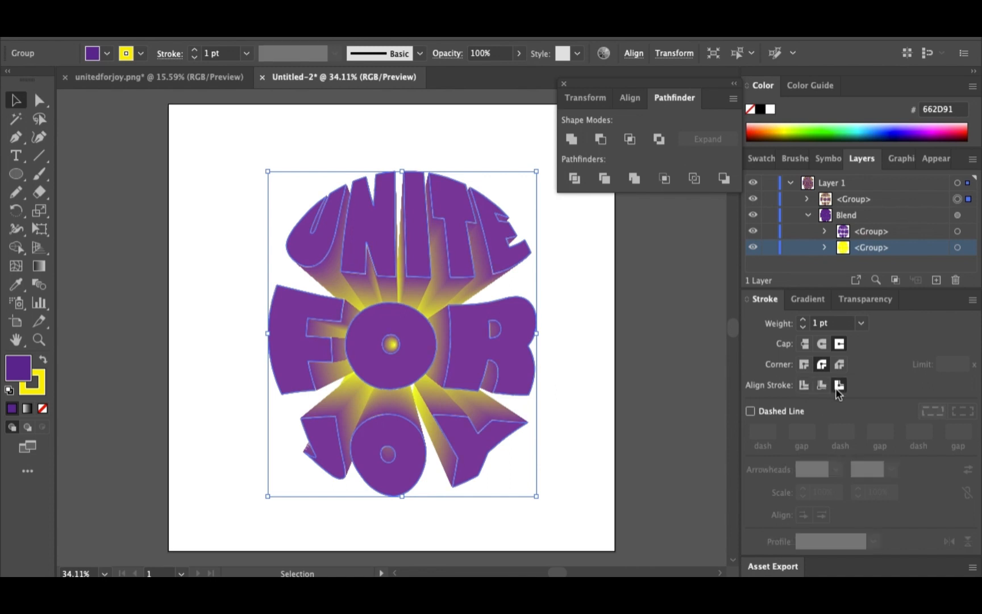
Increase the stroke weight of the front purple lettering to 7 pt.
click(195, 52)
click(195, 51)
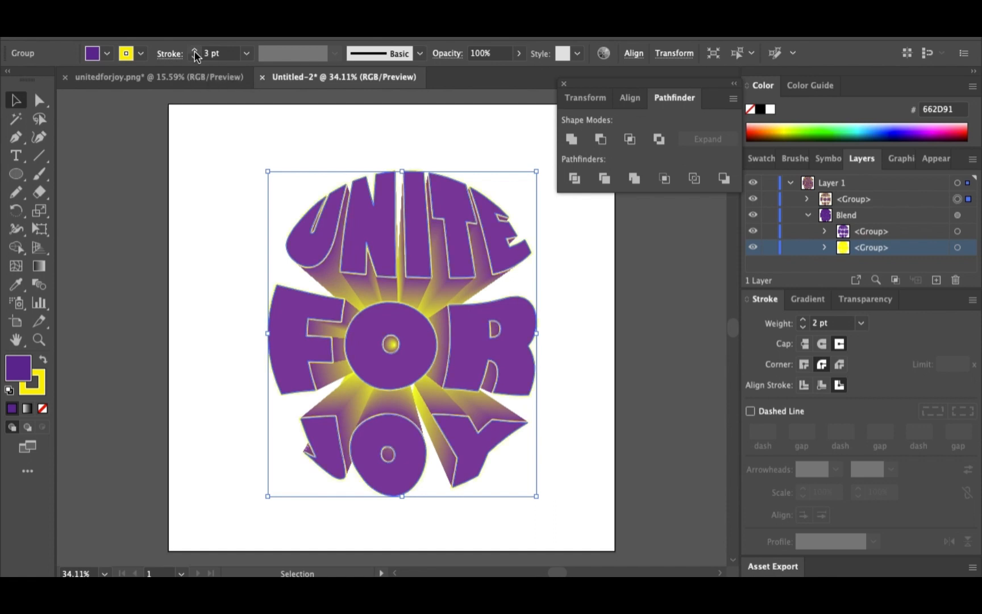
click(194, 51)
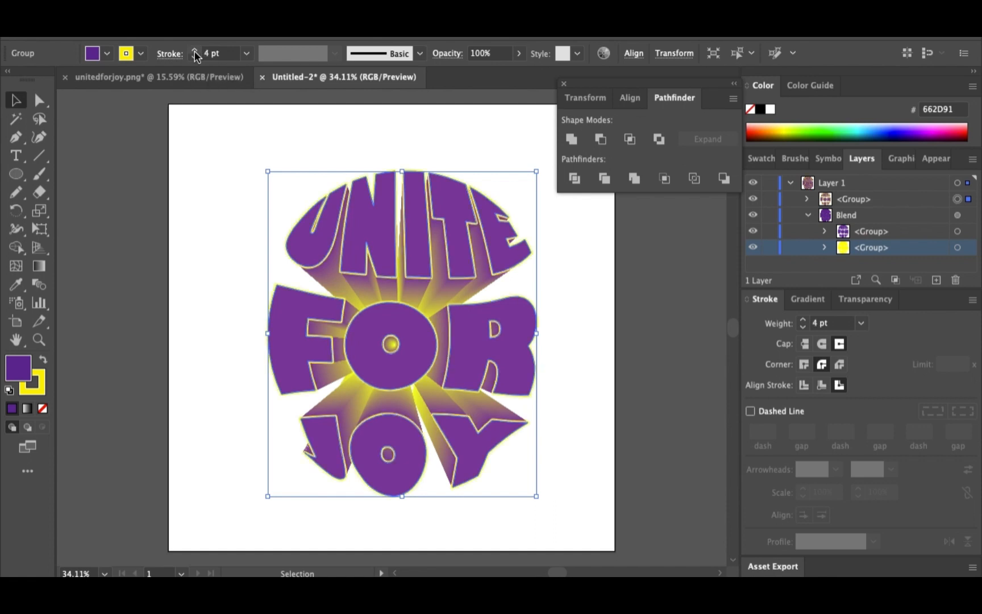
click(194, 51)
click(195, 51)
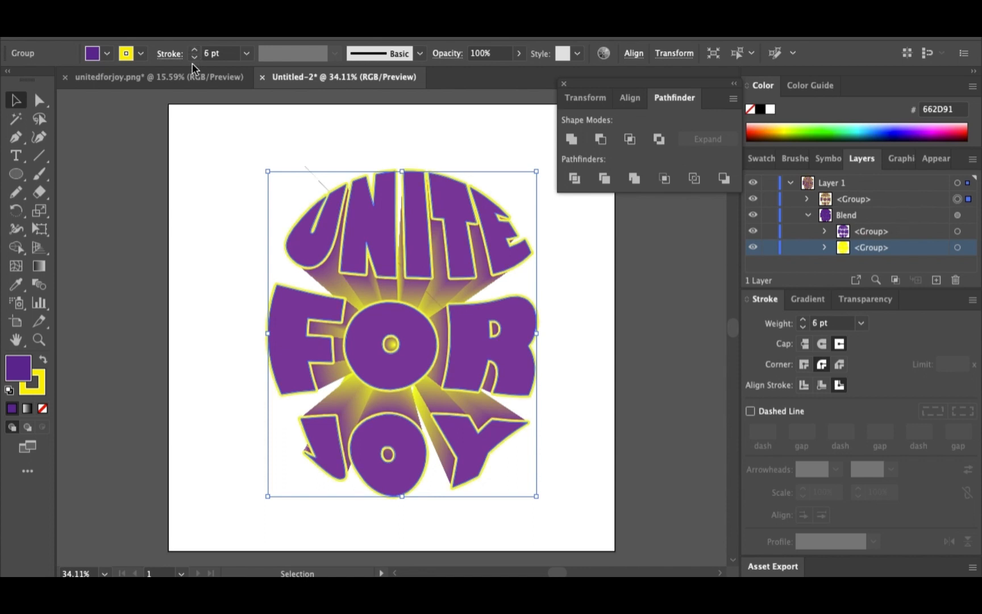
click(194, 51)
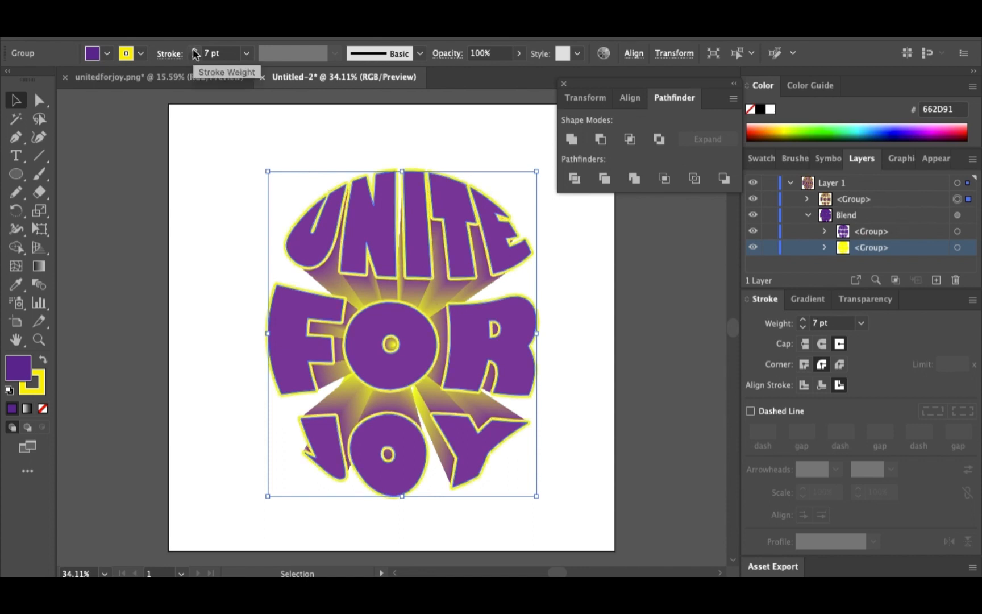
Apply the bright yellow swatch to the front lettering's outline, raise its weight to 8 pt, and deselect it.
click(126, 52)
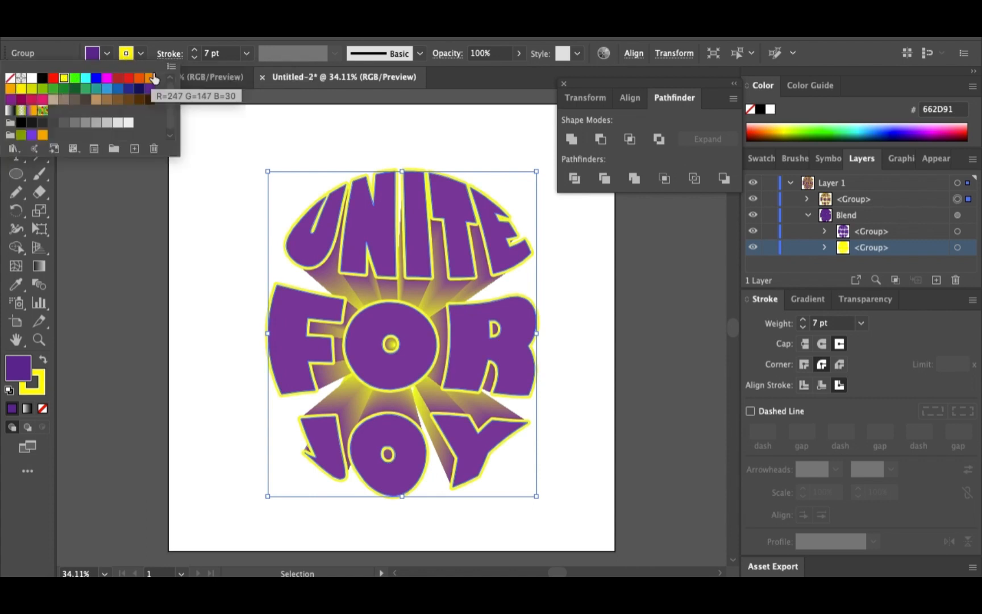
click(196, 52)
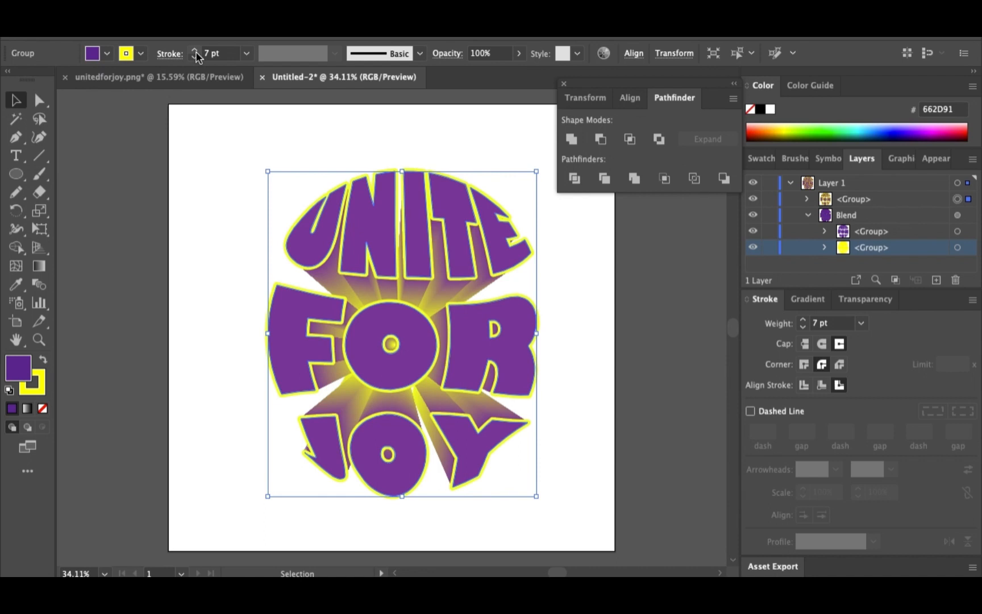
click(196, 54)
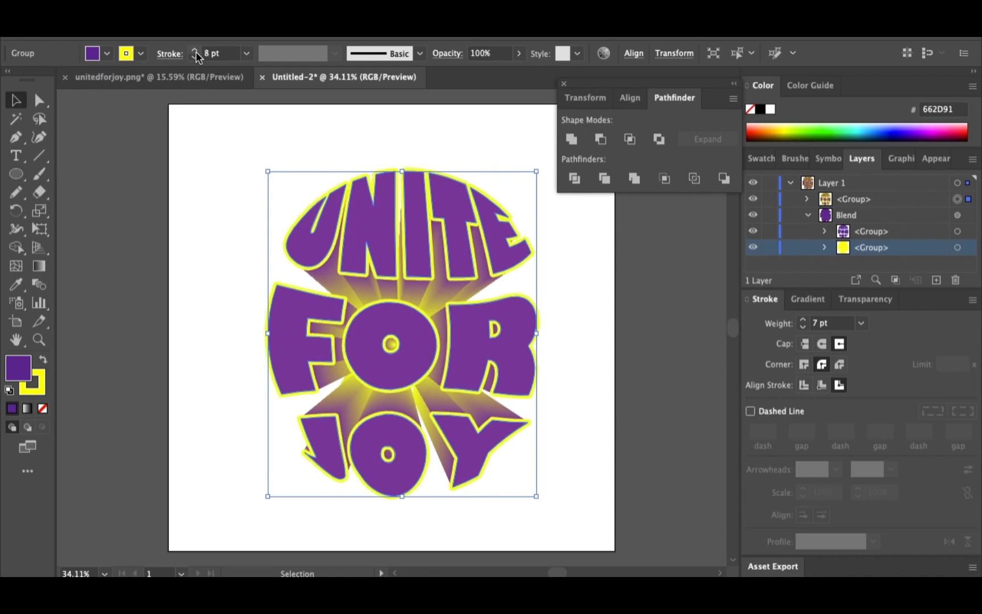
click(168, 332)
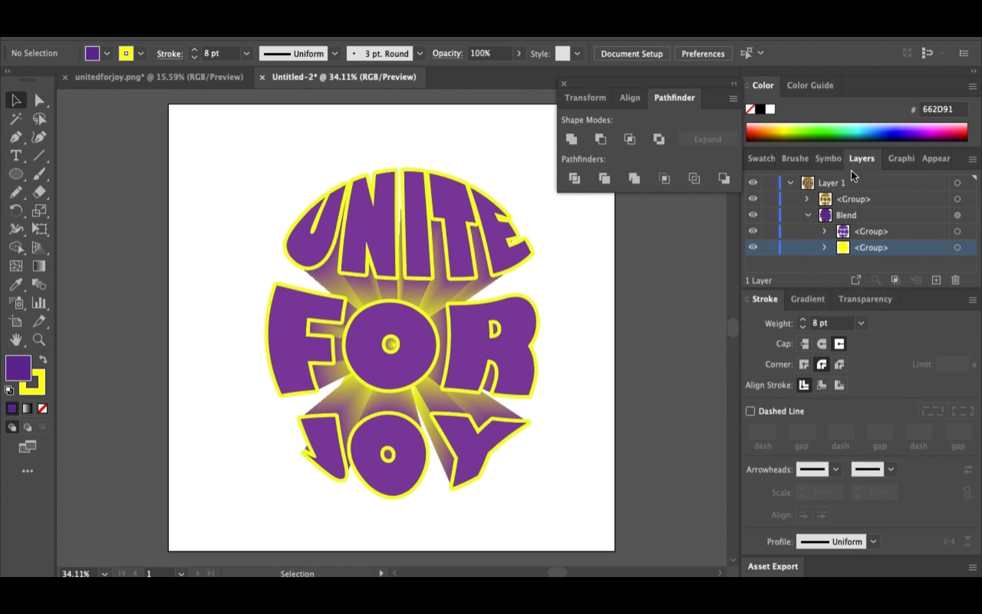
Remove the stroke from the small yellow lettering group at the back of the blend, after trying purple for it.
click(809, 215)
click(809, 216)
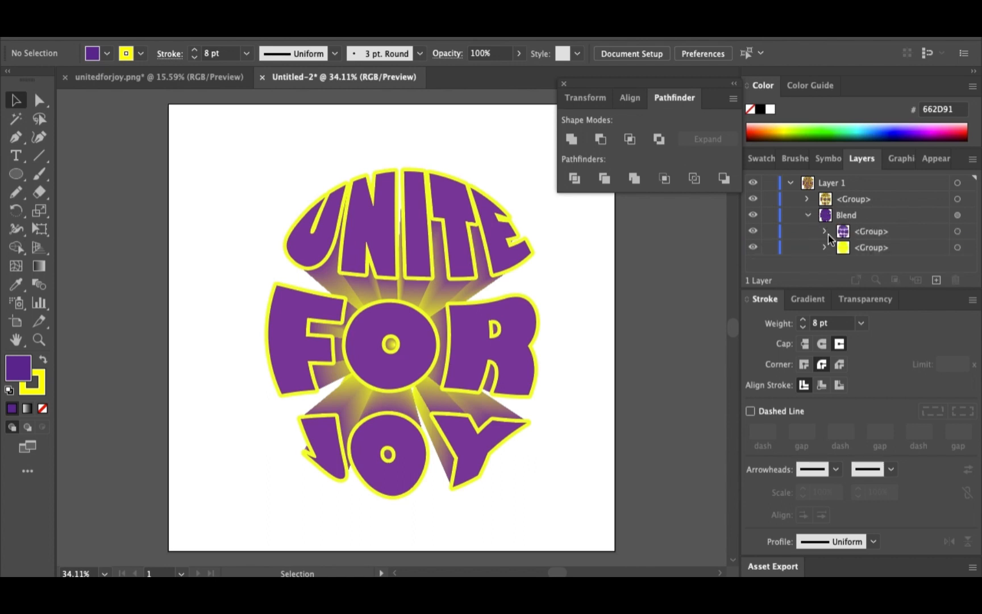
click(875, 246)
click(825, 248)
click(948, 247)
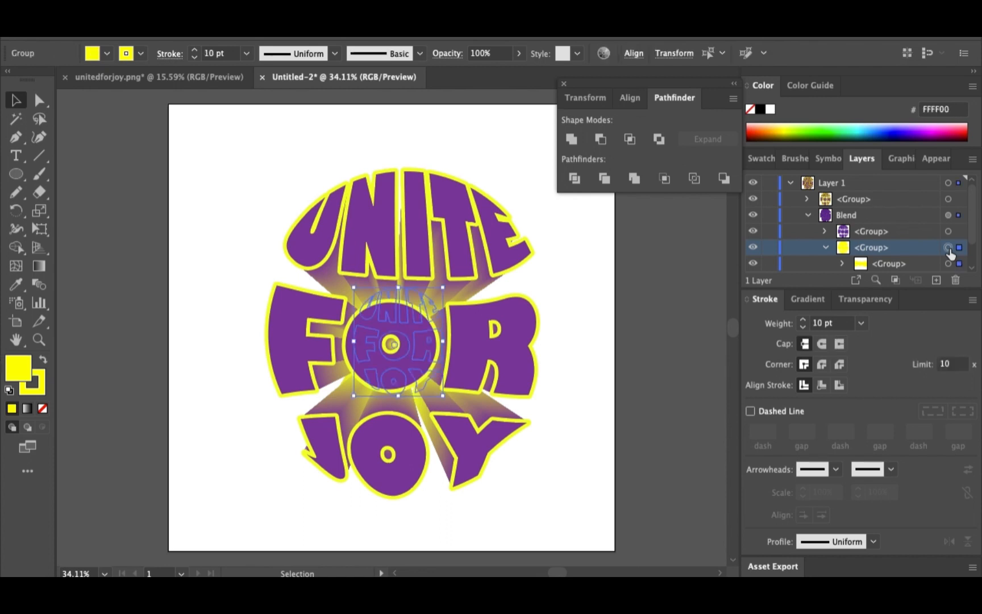
click(127, 56)
click(148, 92)
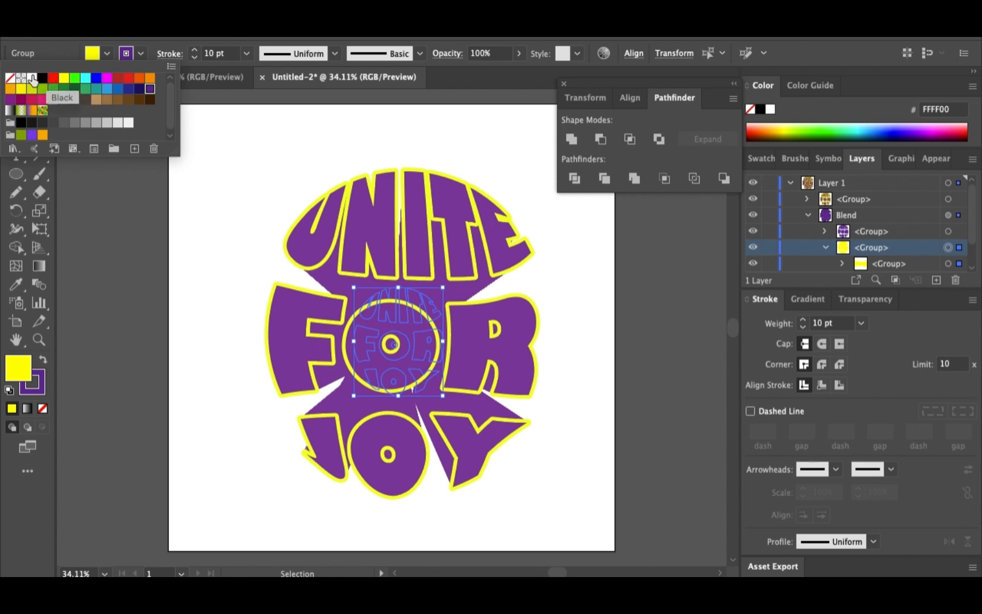
click(10, 78)
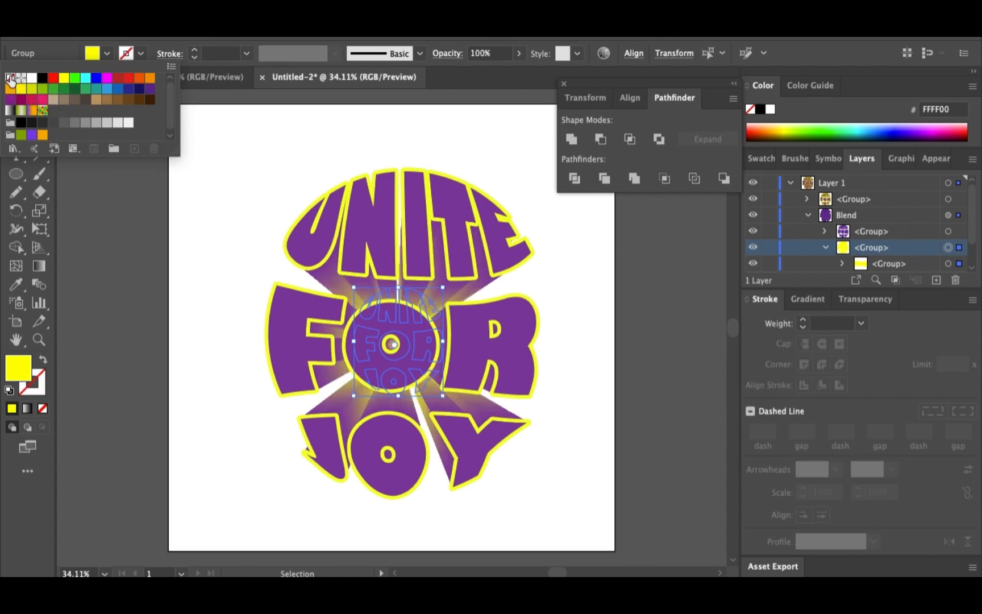
Try a purple fill on the blend's back group, set it back to bright yellow, and deselect it.
click(96, 63)
click(150, 90)
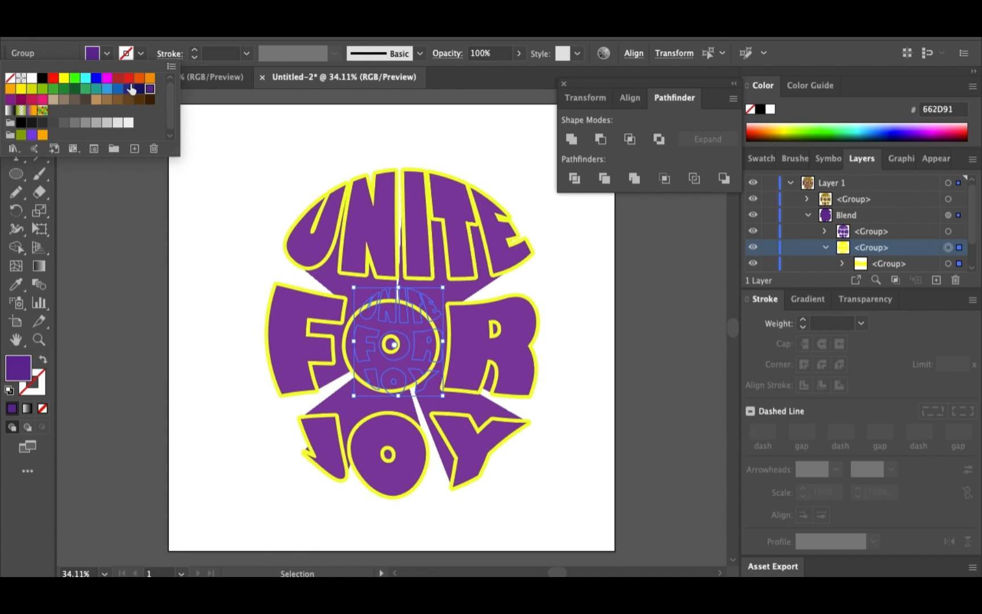
click(63, 83)
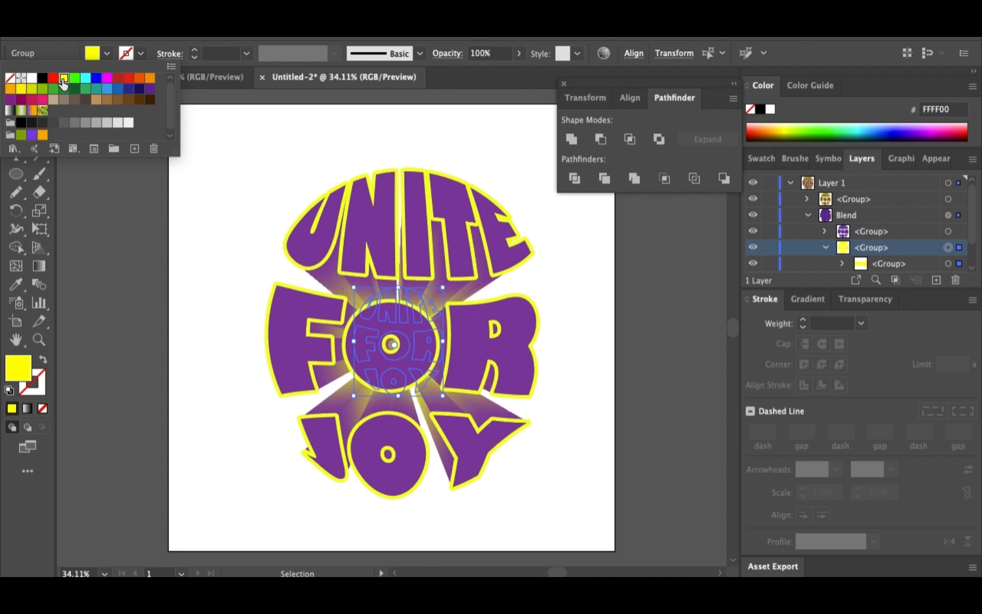
click(150, 281)
click(151, 283)
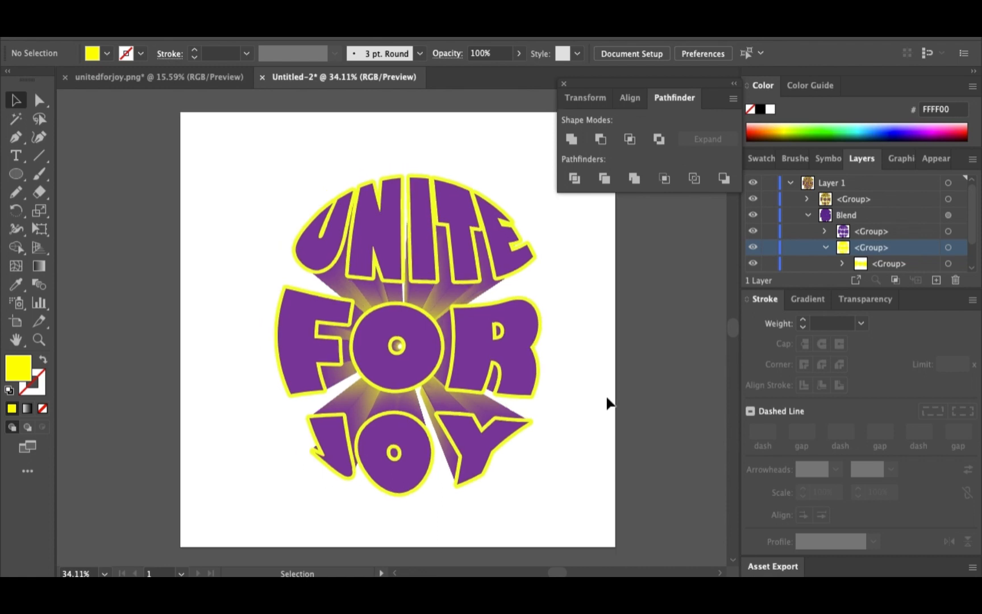
Examine the extrusion's color transition around the O of FOR up close and across the whole artboard.
scroll(606, 401, down, 3)
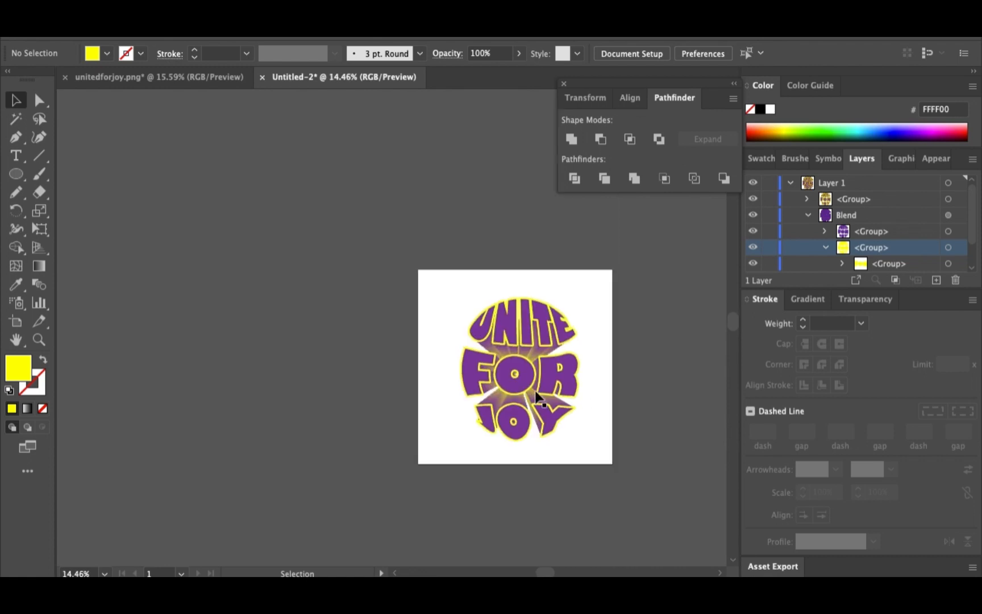
scroll(535, 391, up, 3)
scroll(535, 393, up, 4)
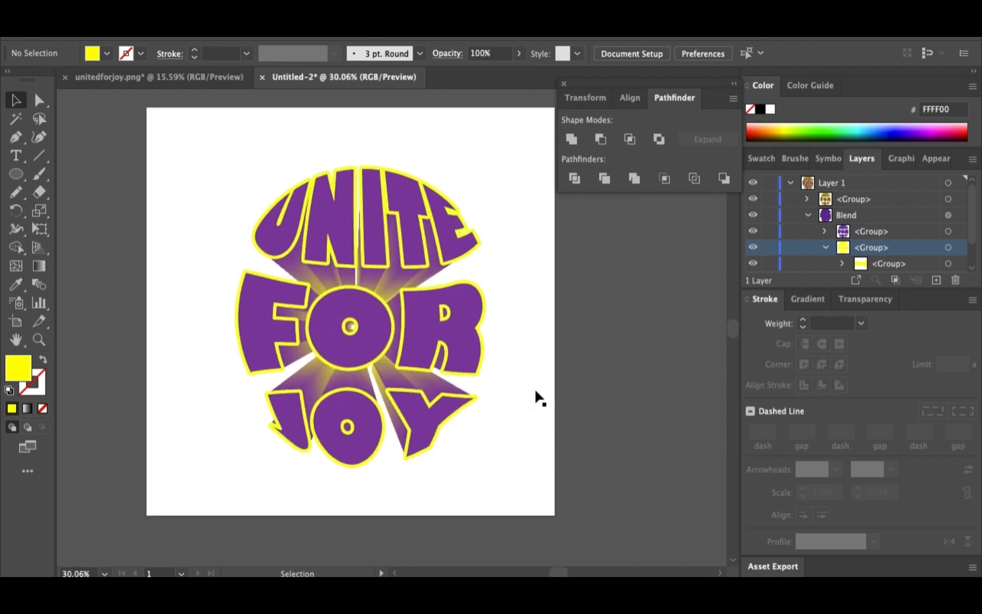
scroll(534, 387, left, 5)
scroll(534, 386, up, 2)
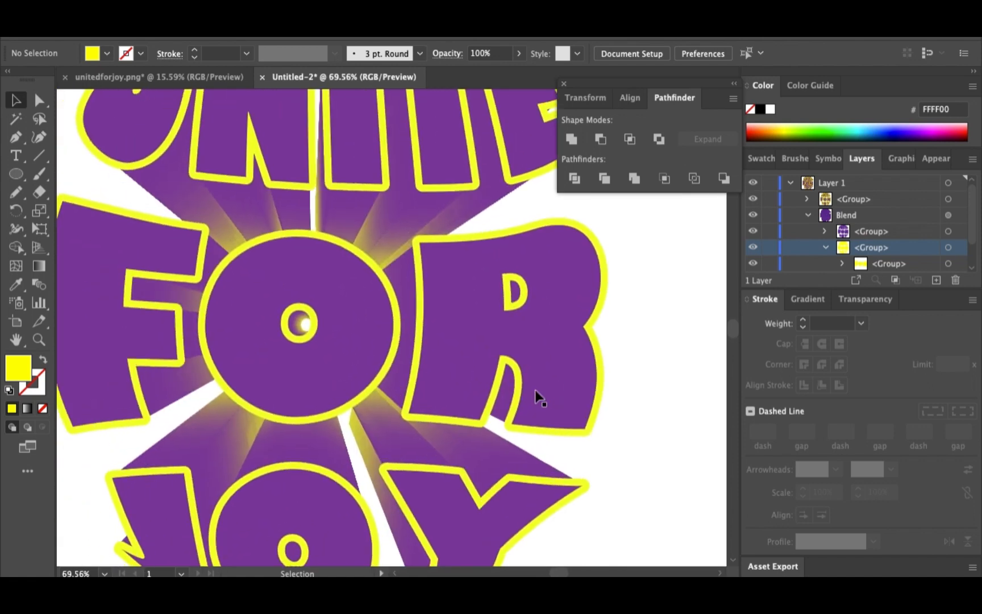
scroll(535, 390, up, 2)
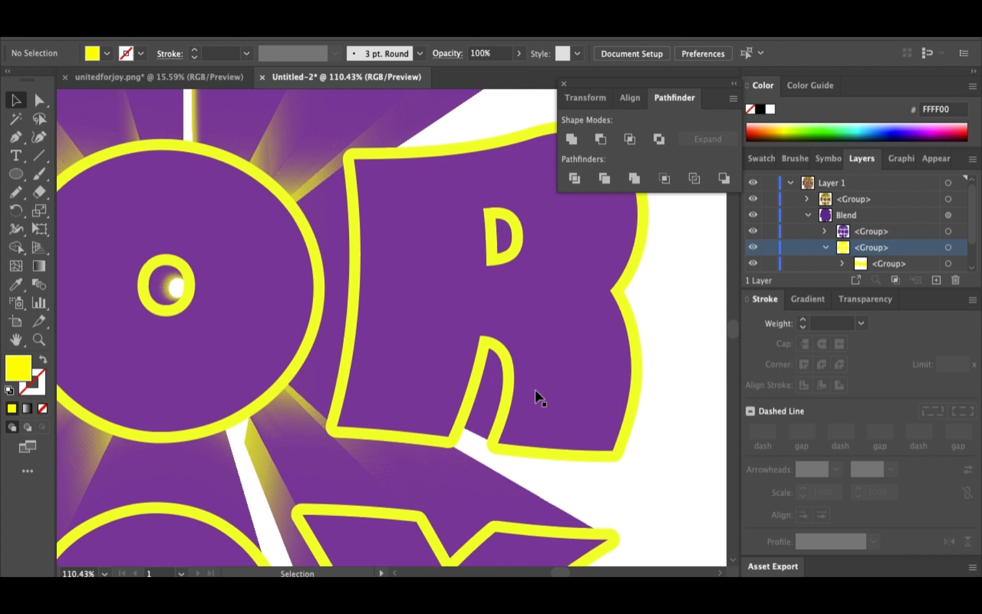
scroll(535, 389, down, 8)
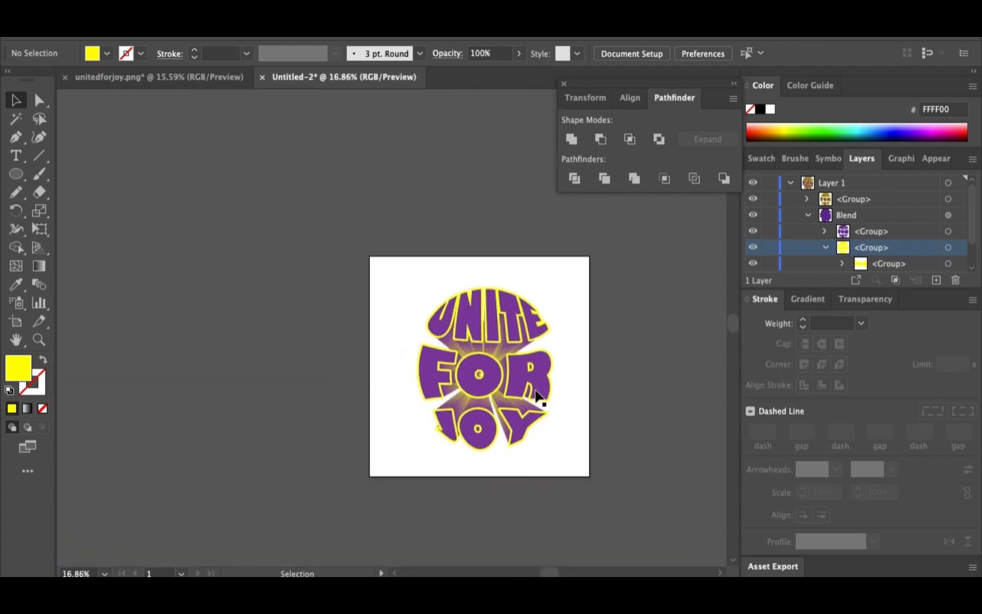
scroll(534, 389, up, 4)
scroll(534, 386, up, 1)
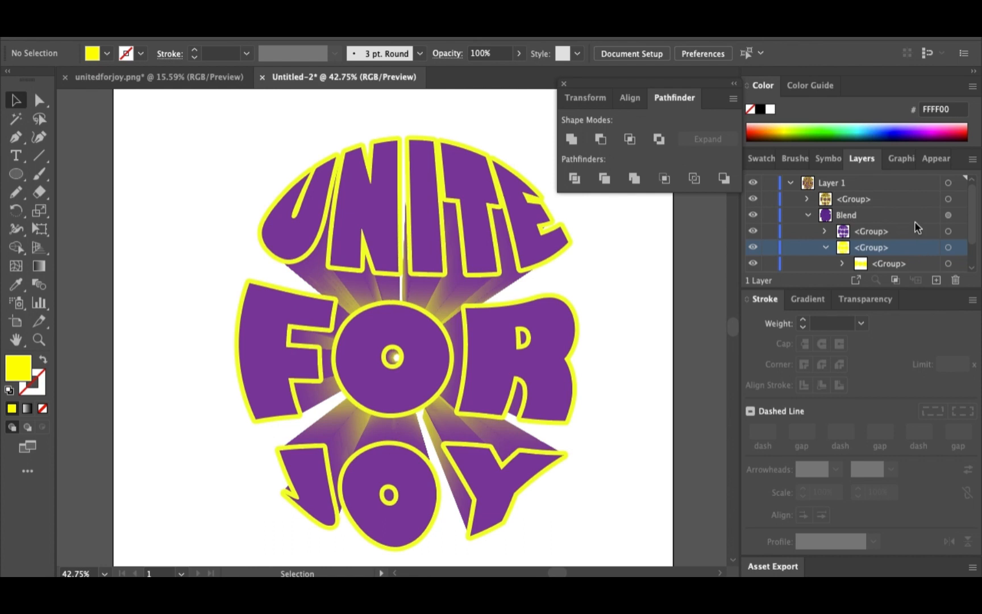
Look through the nested groups inside the blend's yellow back group and the outlined front lettering.
scroll(916, 246, down, 2)
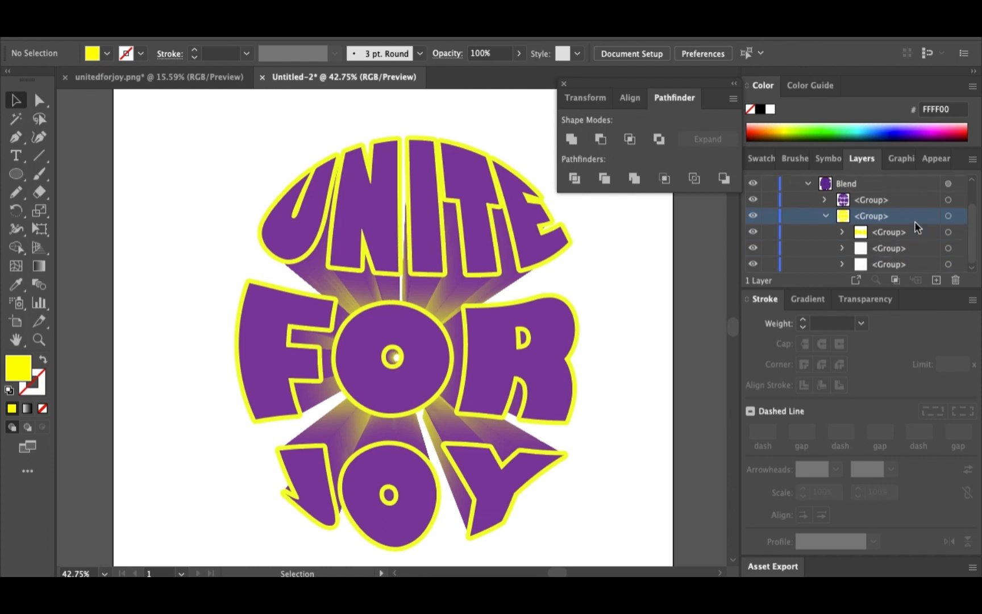
click(843, 232)
click(859, 249)
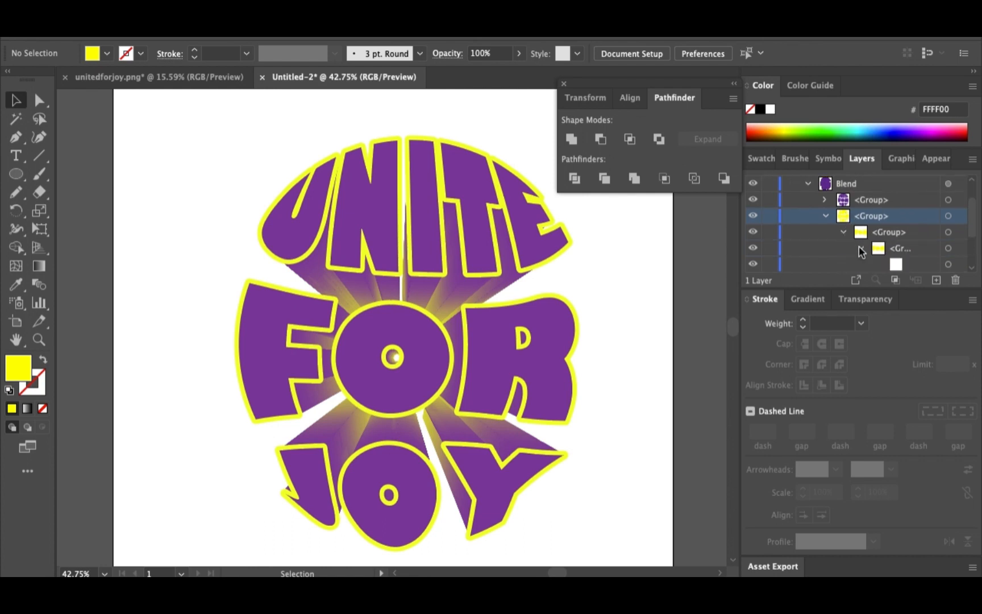
scroll(858, 245, down, 3)
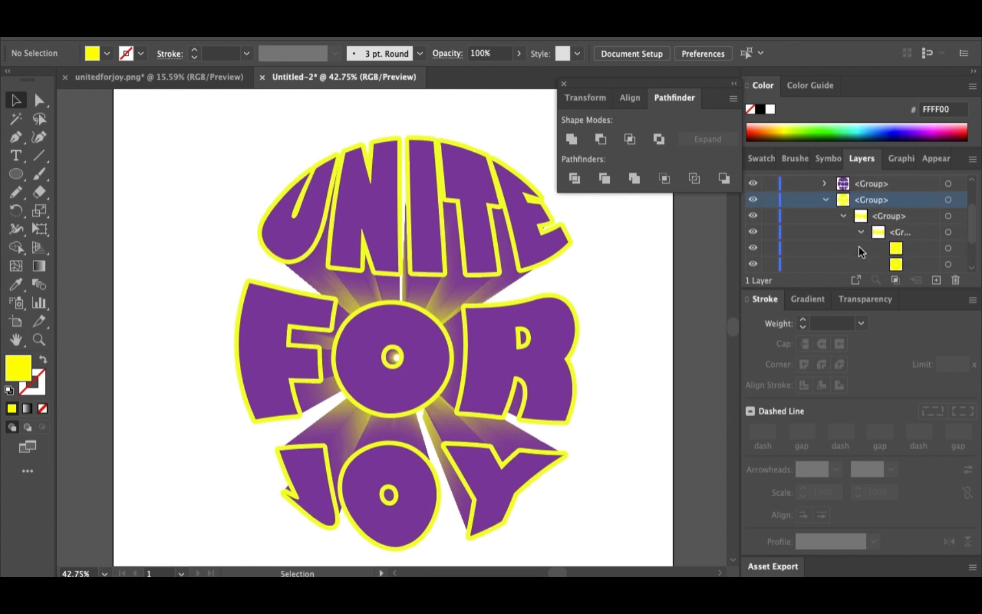
scroll(858, 245, up, 3)
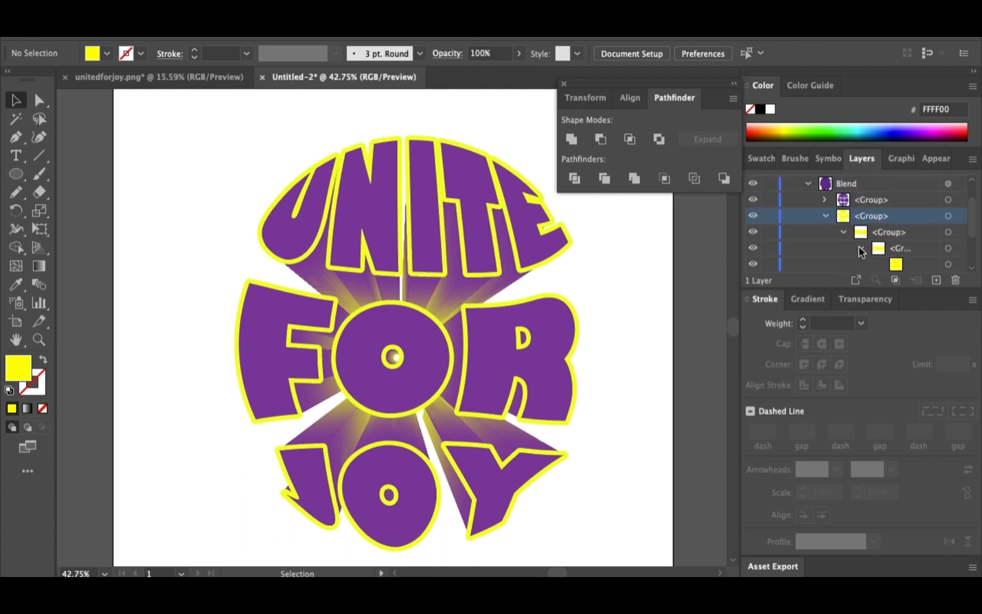
click(825, 215)
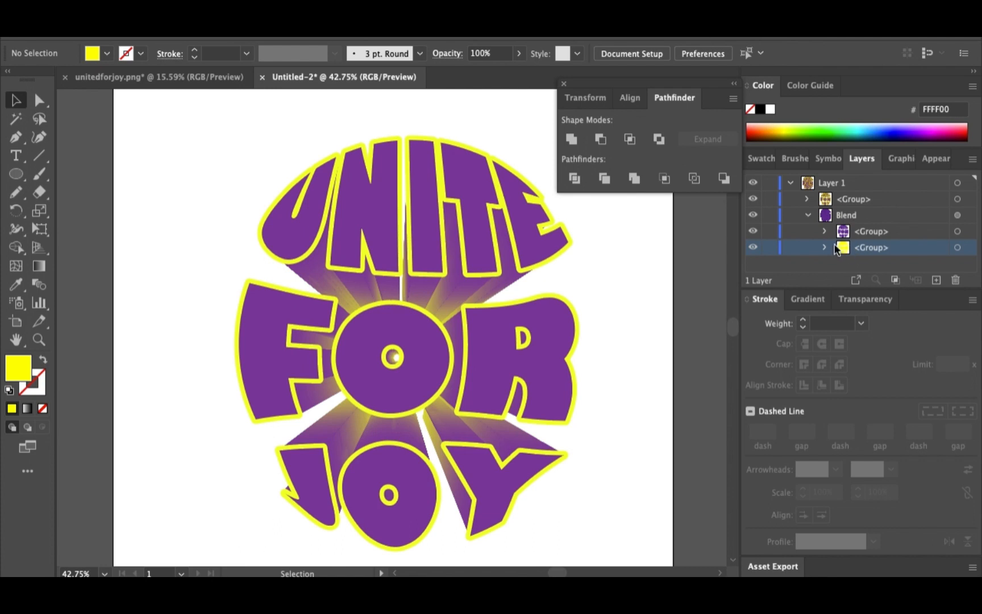
click(807, 200)
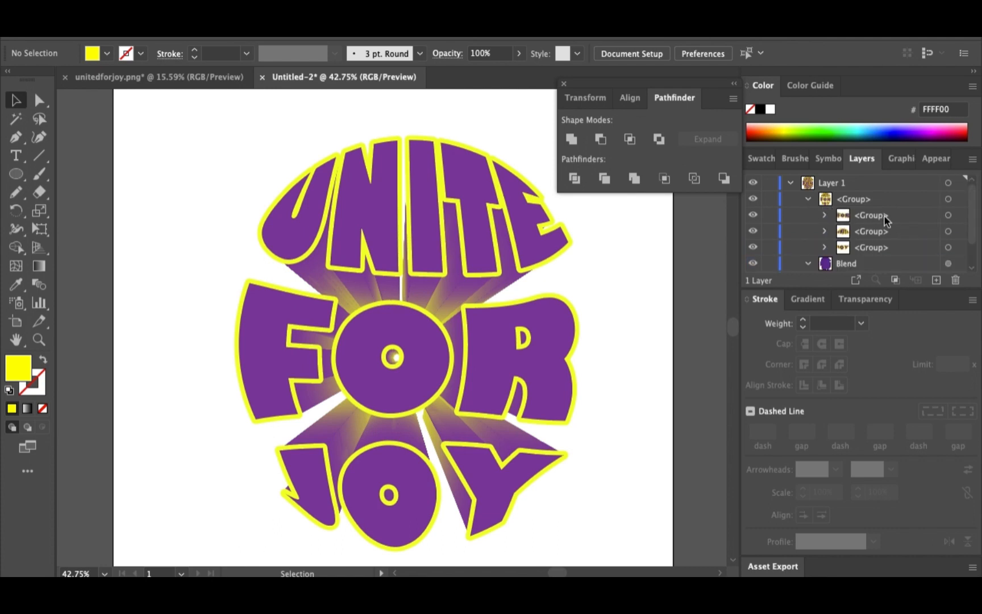
click(810, 197)
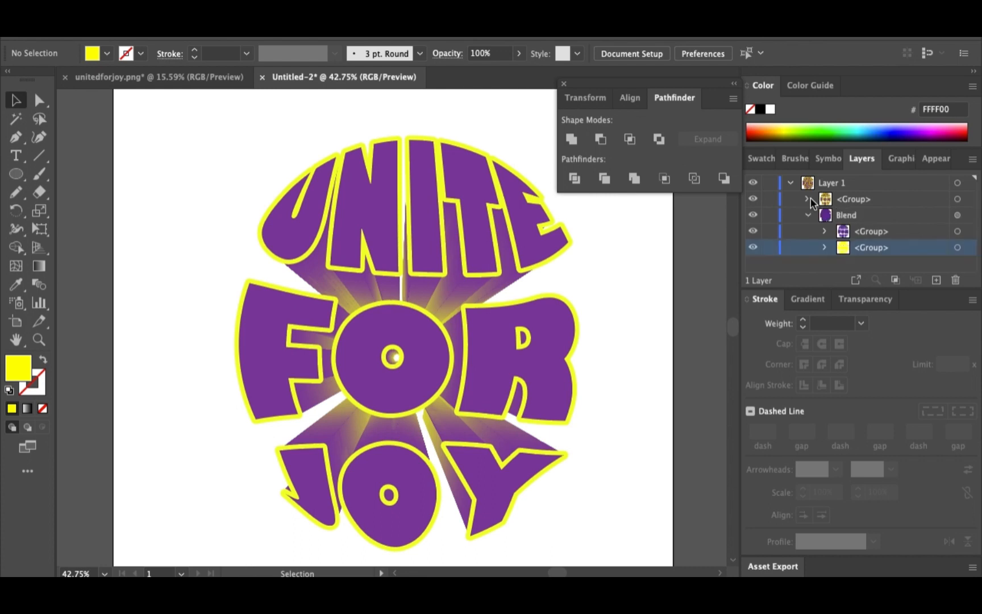
Hide the outlined front lettering, give the blend's large purple group a yellow stroke, and try aligning it to the outside.
click(753, 199)
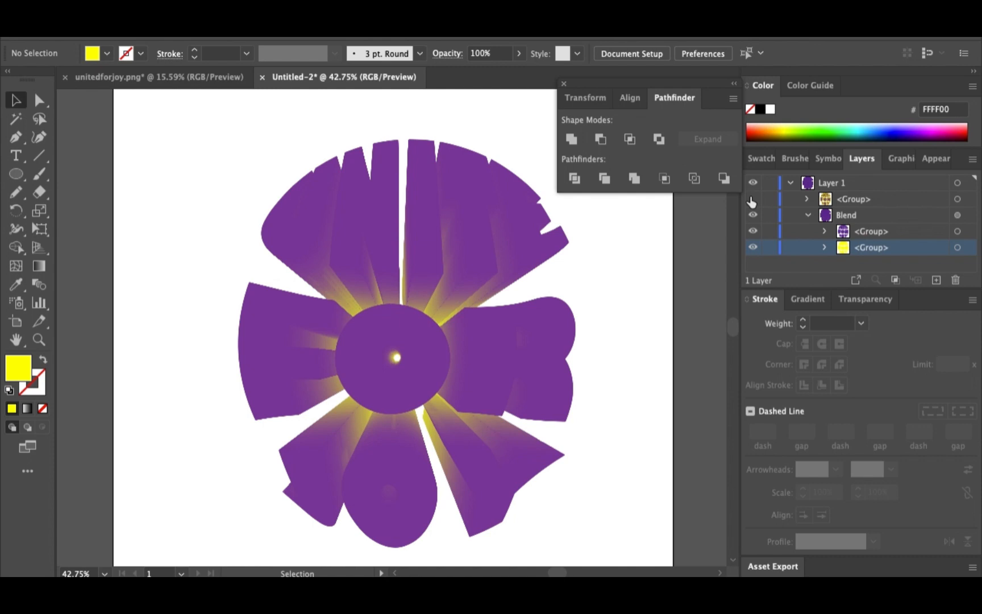
click(872, 234)
click(957, 231)
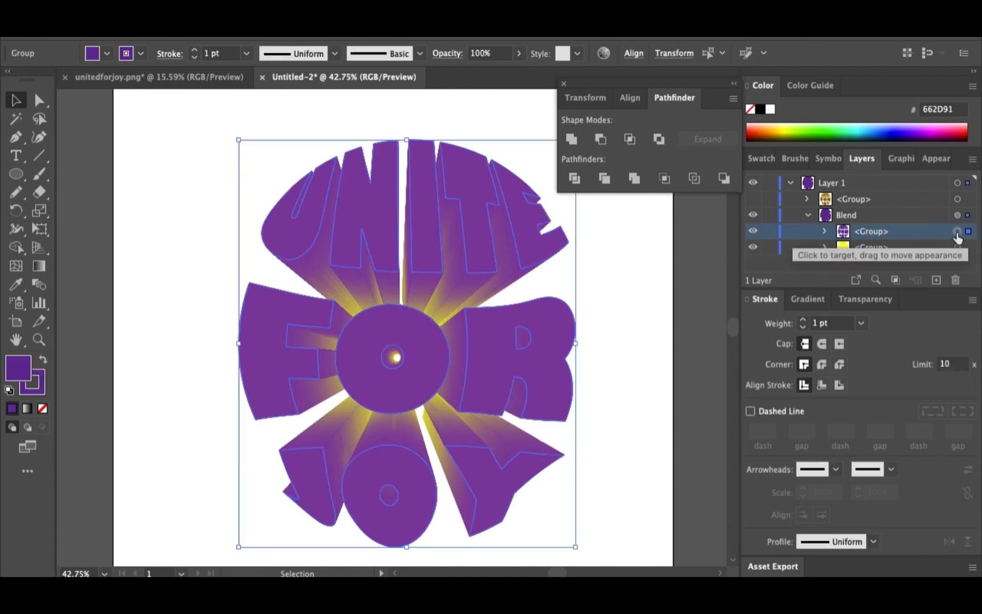
click(121, 53)
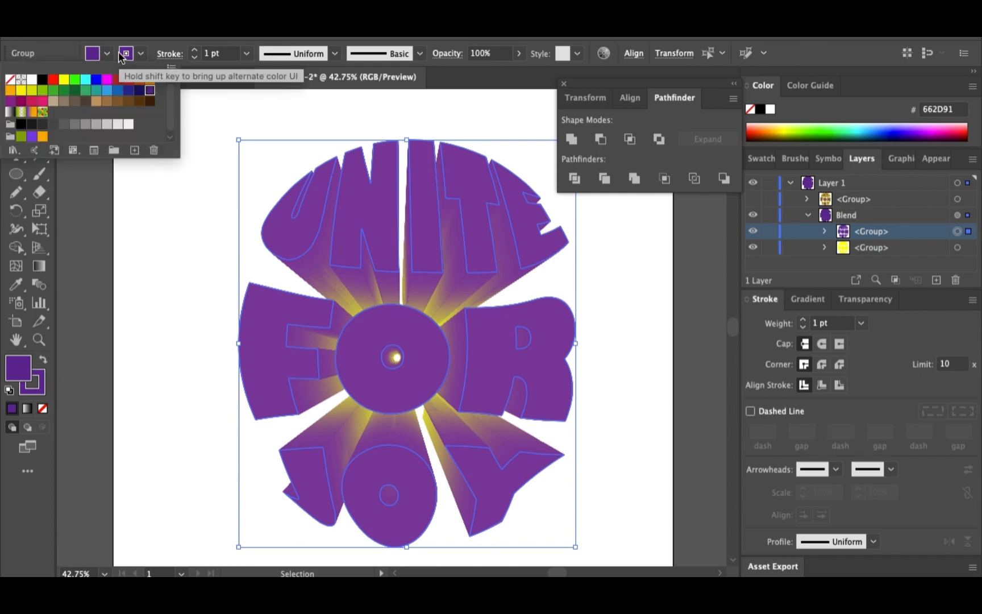
click(21, 91)
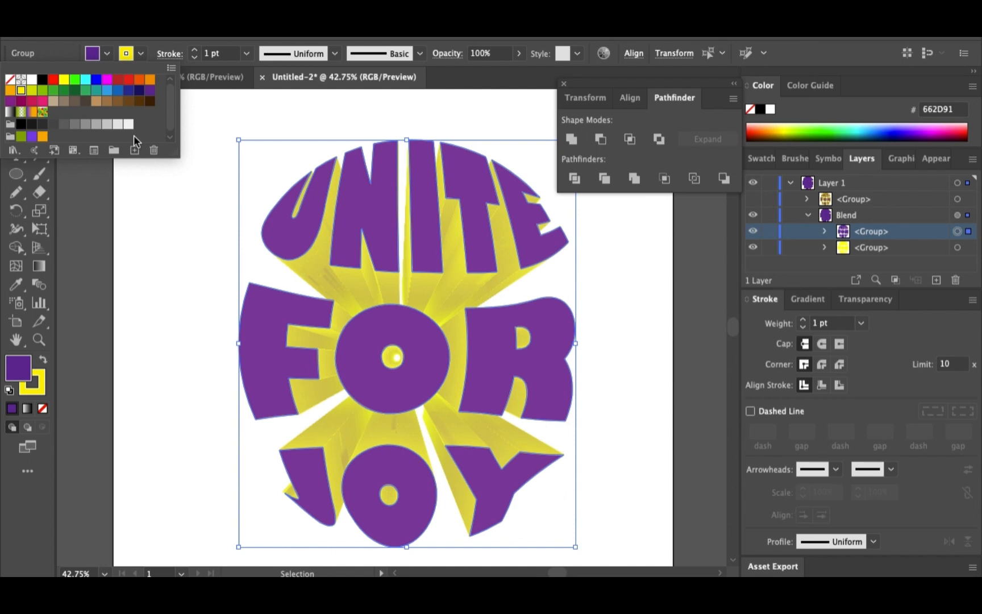
click(839, 386)
click(839, 386)
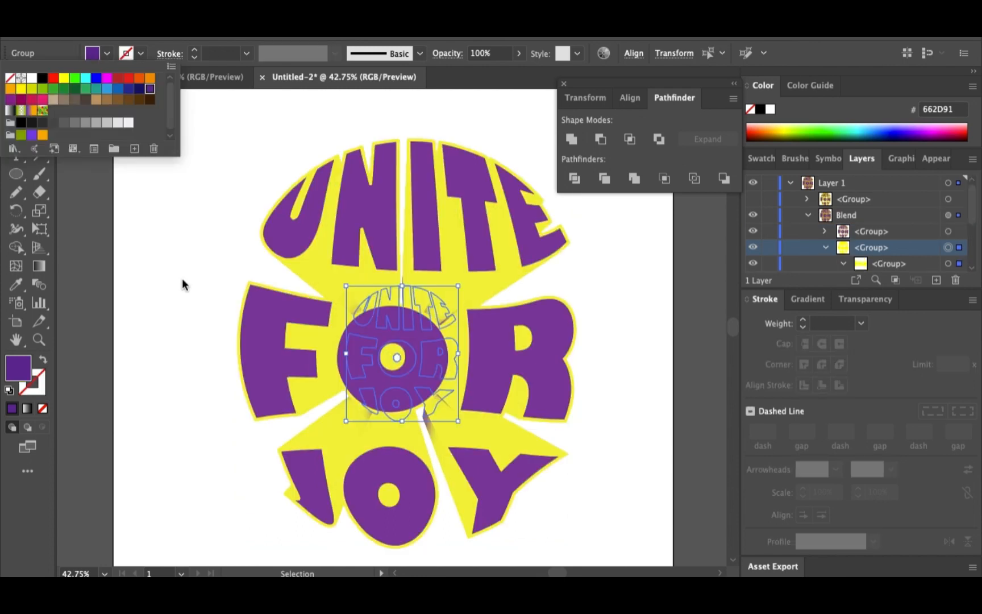
Apply the purple swatch to the stroke of the blend's small back group and deselect it.
click(126, 55)
click(126, 54)
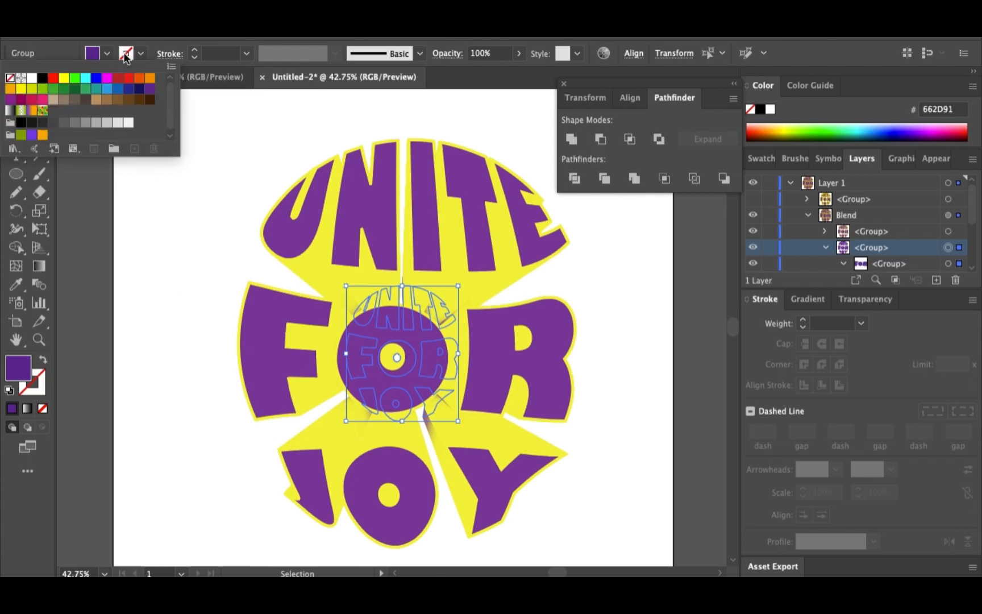
click(149, 90)
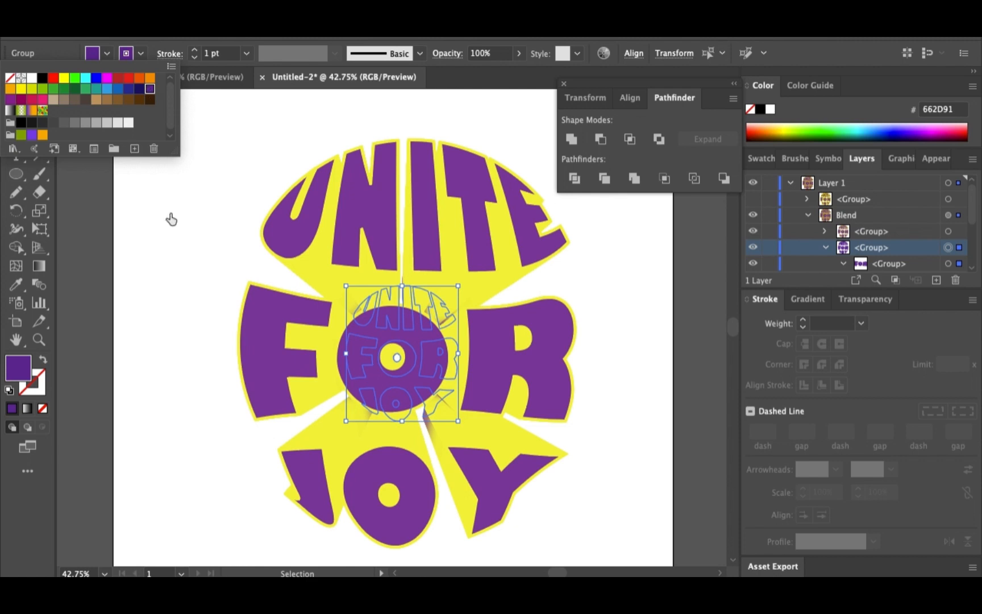
click(176, 306)
click(177, 308)
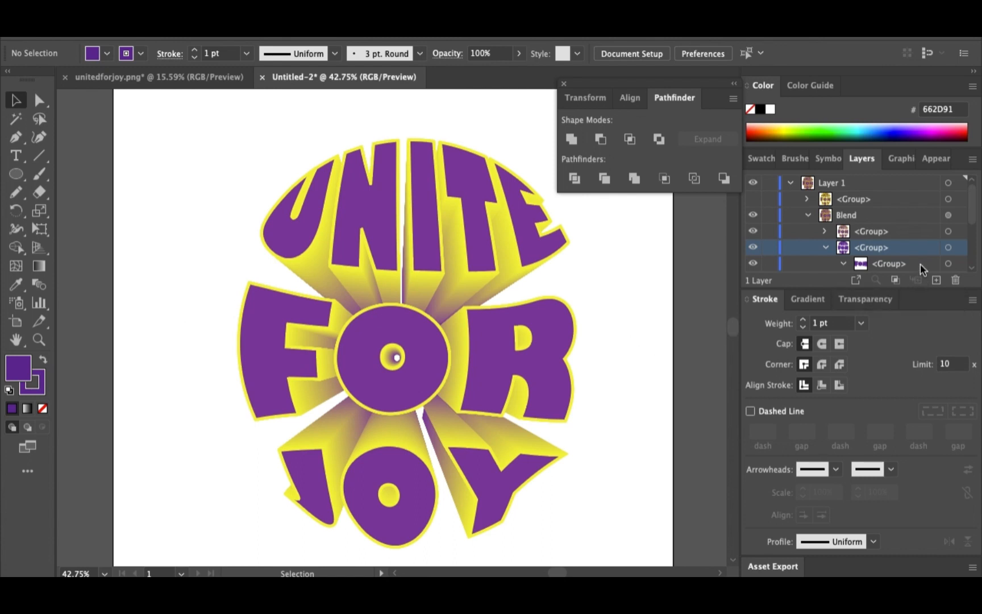
Collapse the blend's nested groups and scale its small back group about its center to about 55% inside the O of FOR.
scroll(920, 261, down, 2)
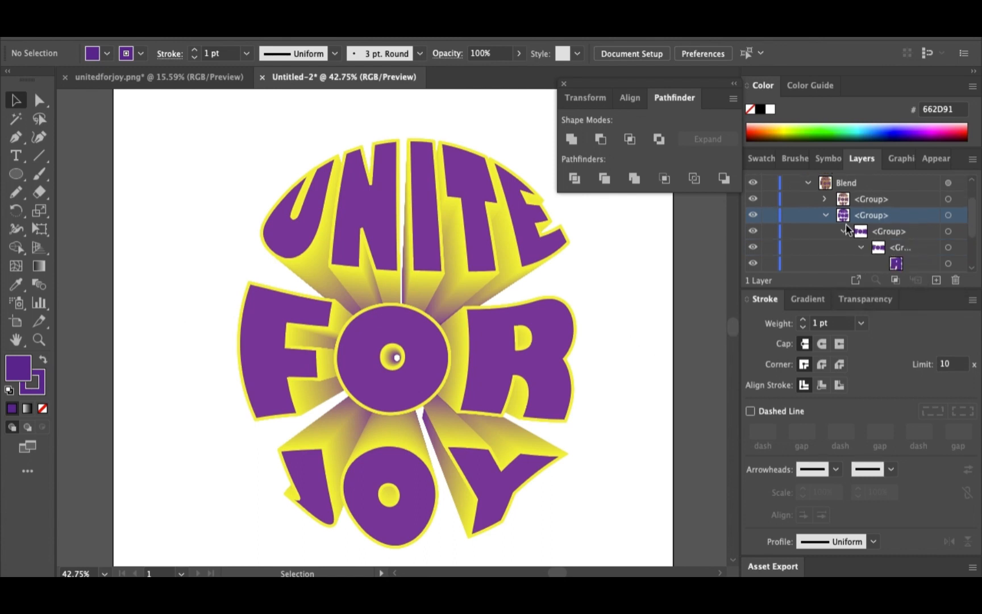
click(843, 231)
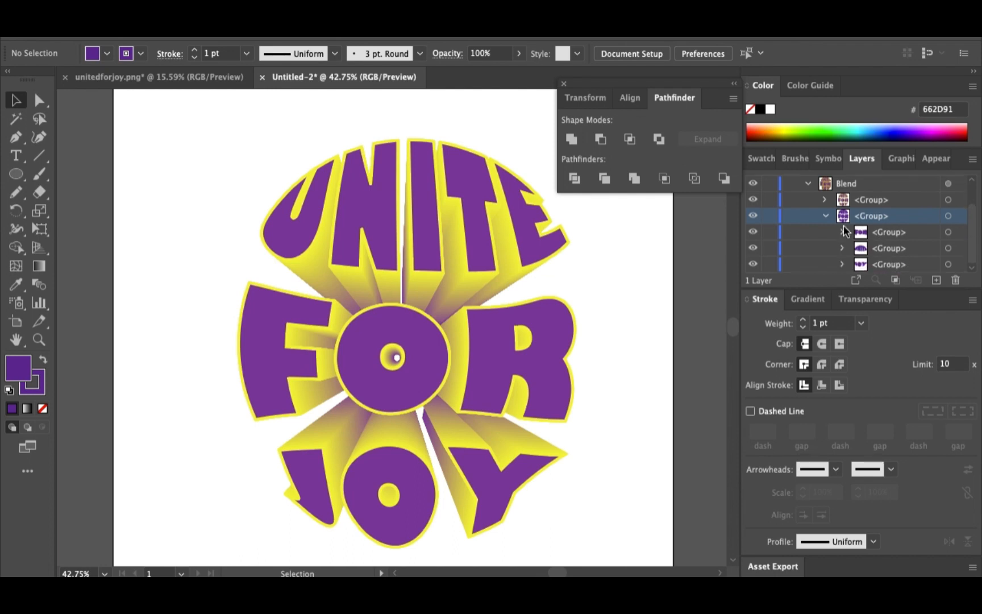
click(827, 214)
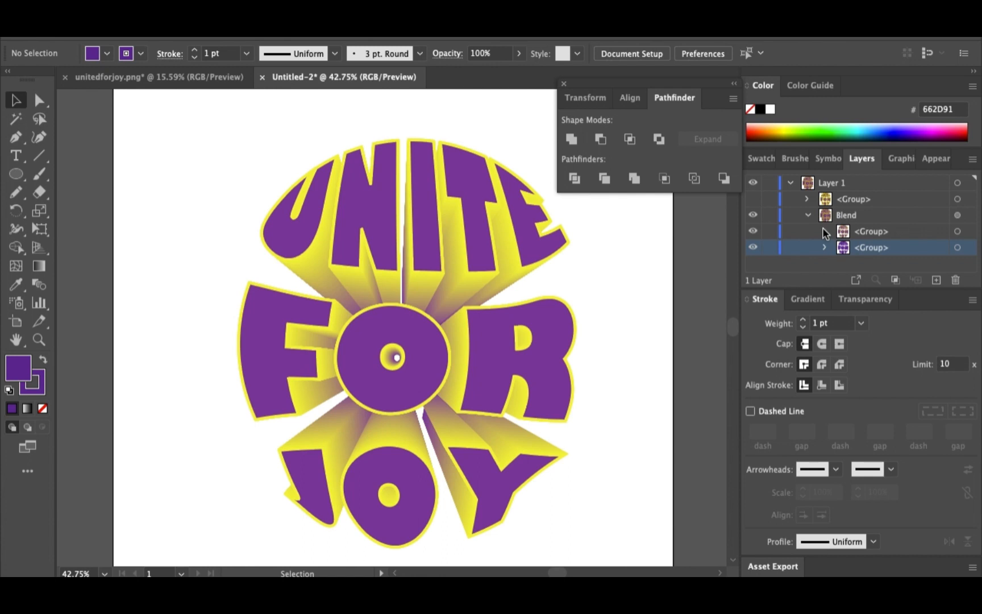
click(824, 231)
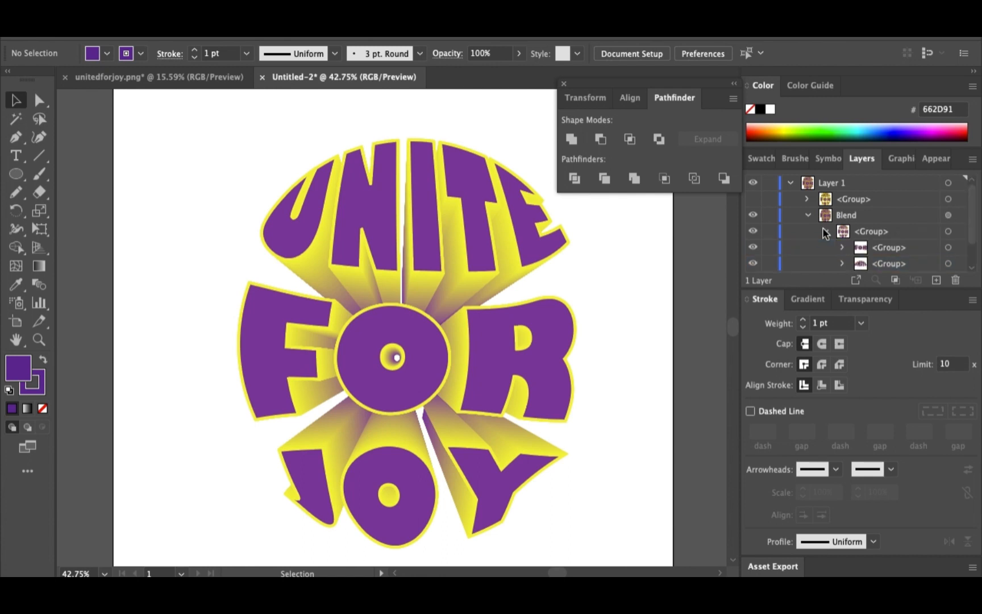
click(823, 230)
scroll(524, 291, right, 5)
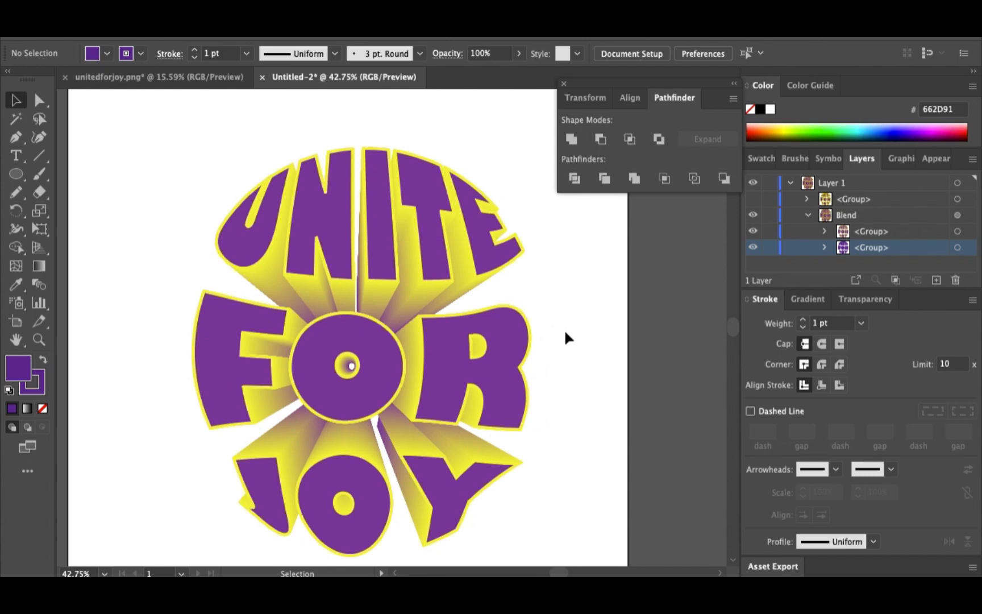
click(957, 248)
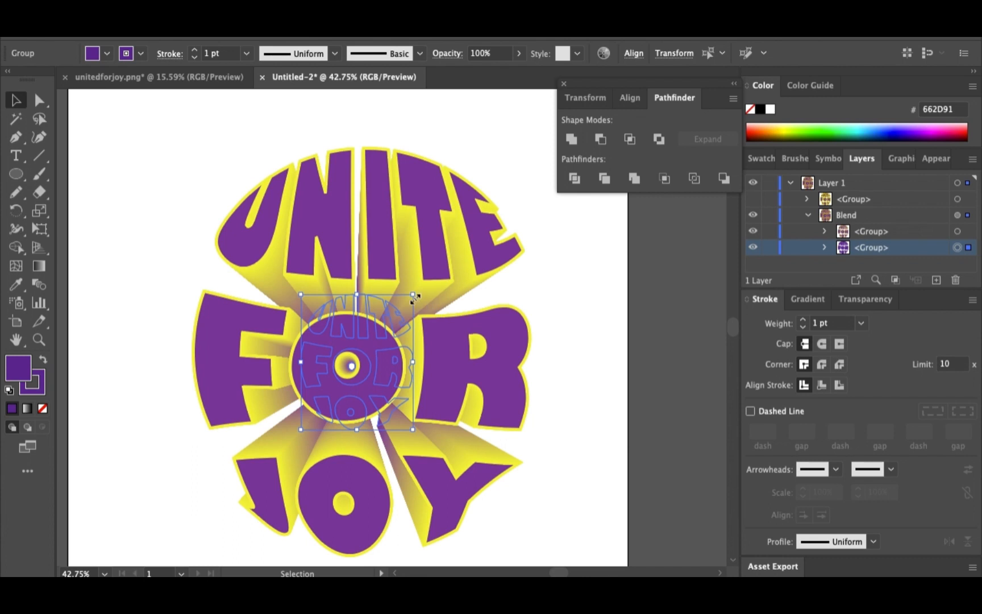
drag(416, 296, 403, 325)
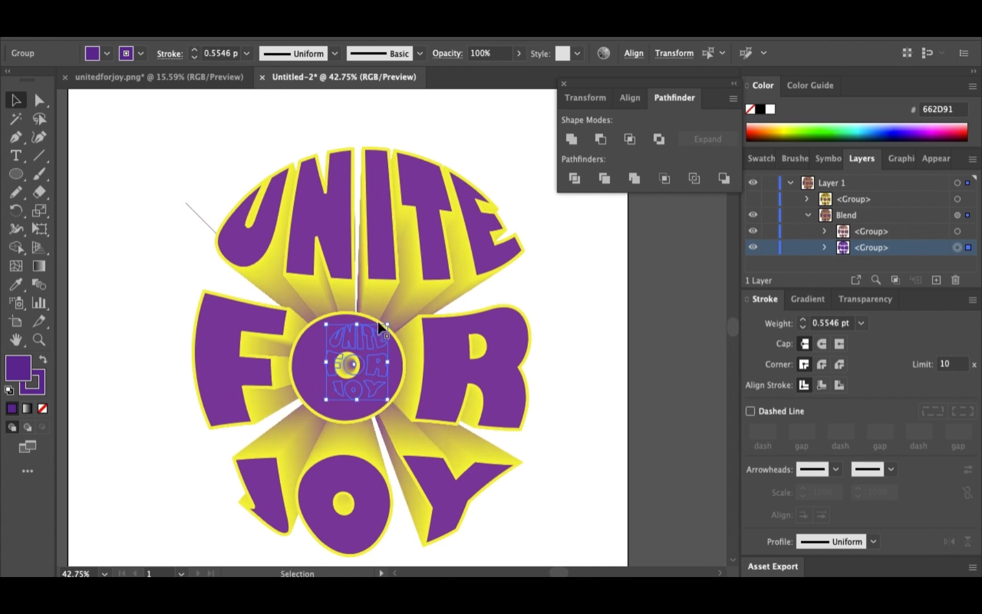
Rescale the blend's small back group about its center until it is roughly as large as the O of FOR.
mouse_move(387, 325)
mouse_down()
mouse_move(359, 408)
mouse_move(381, 341)
mouse_move(379, 350)
mouse_up()
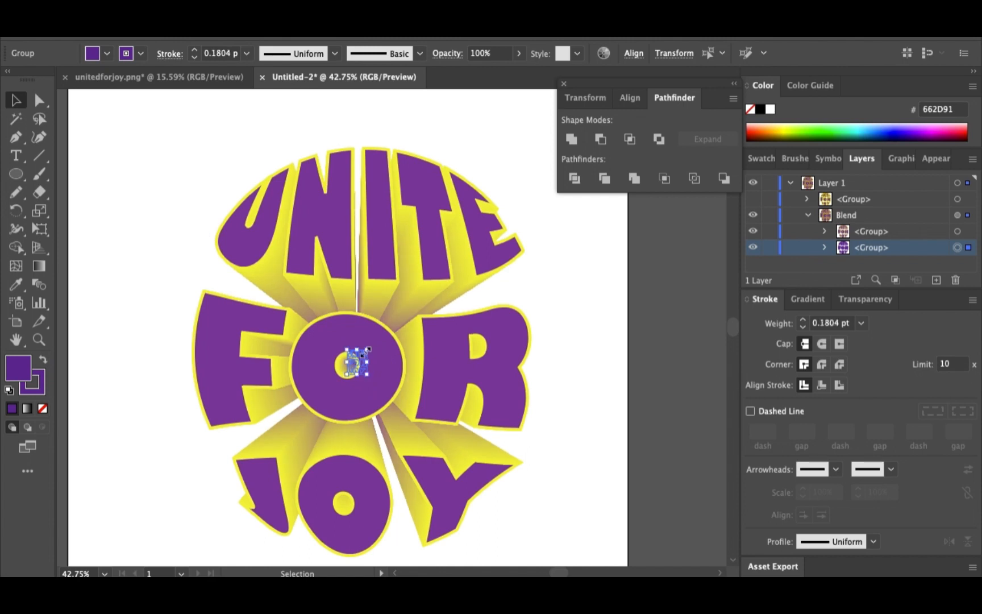
drag(367, 349, 423, 295)
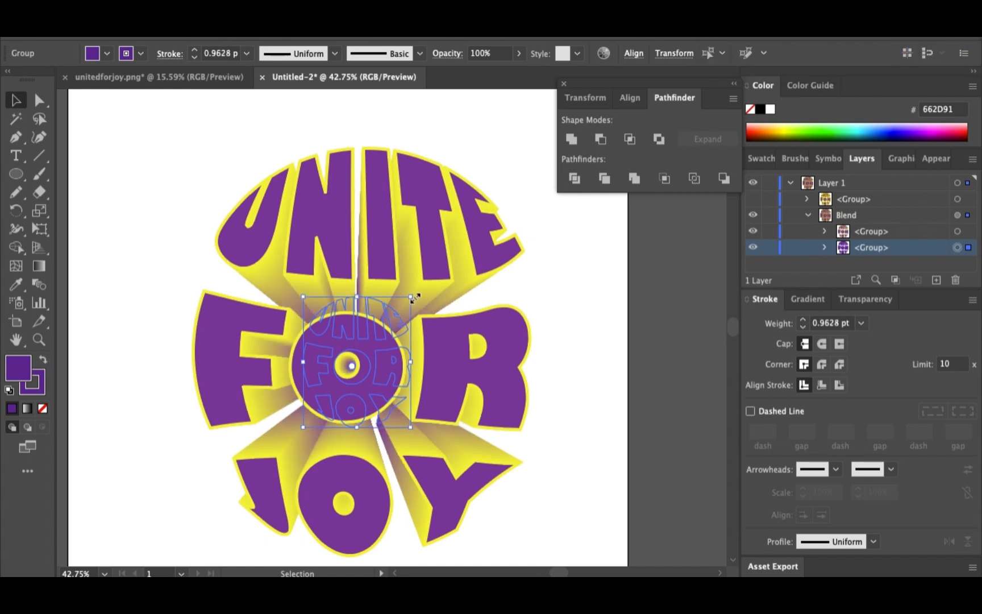
drag(412, 296, 459, 260)
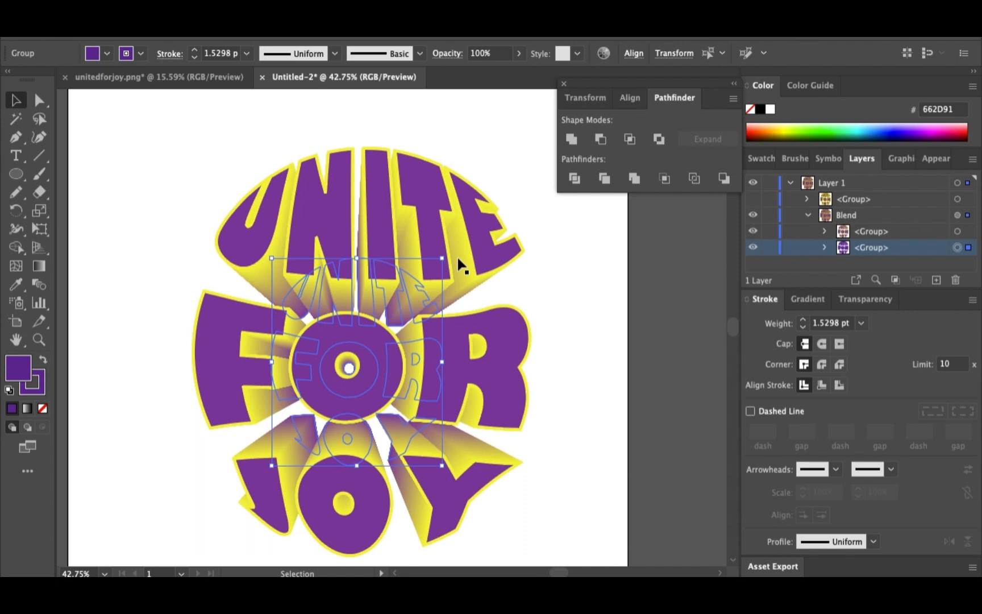
mouse_move(442, 257)
mouse_down()
mouse_move(426, 307)
mouse_move(435, 294)
mouse_up()
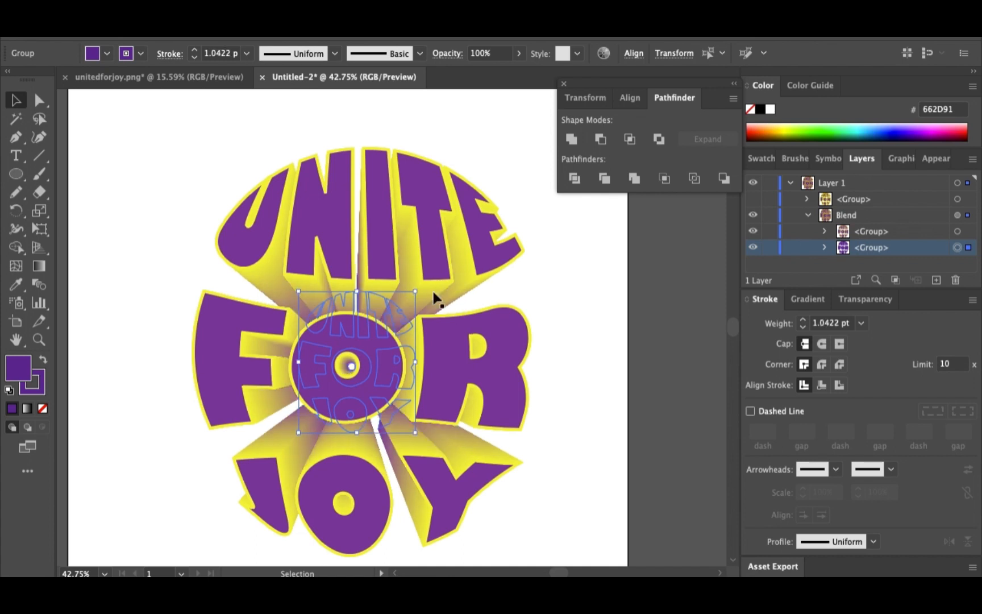
Try moving the whole blend sideways and undo the move.
drag(375, 347, 398, 357)
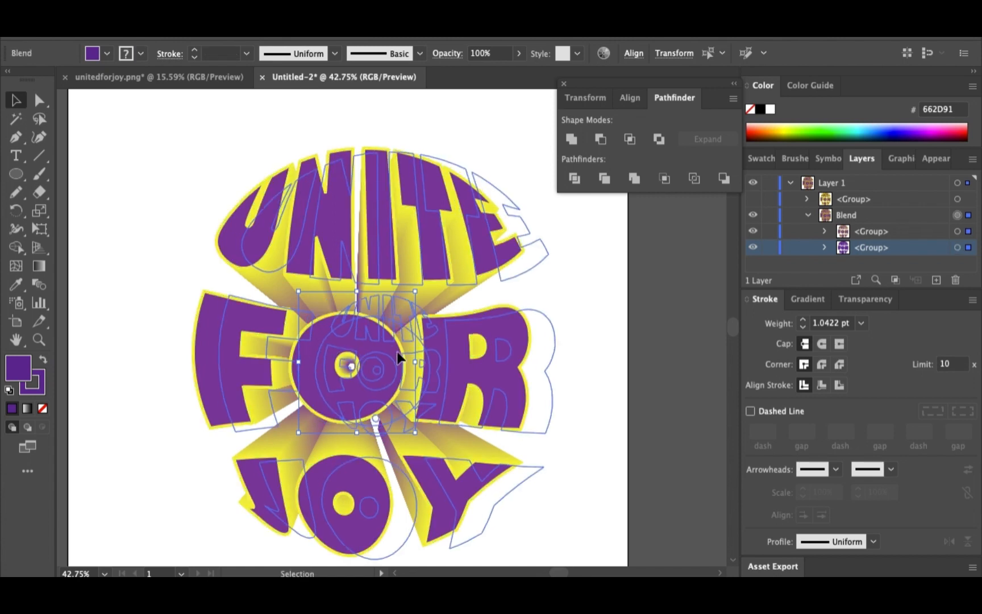
key(a)
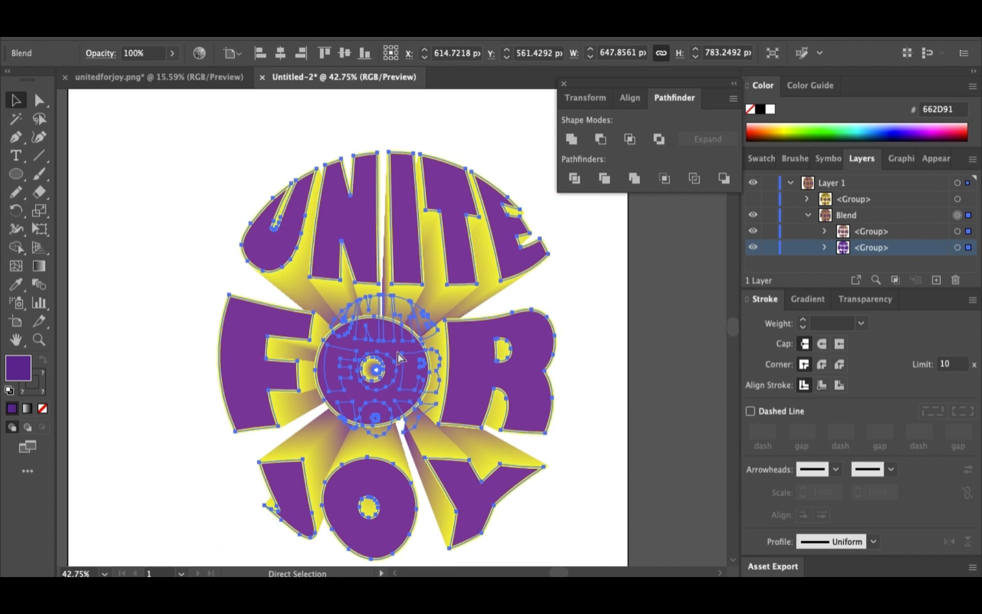
key(v)
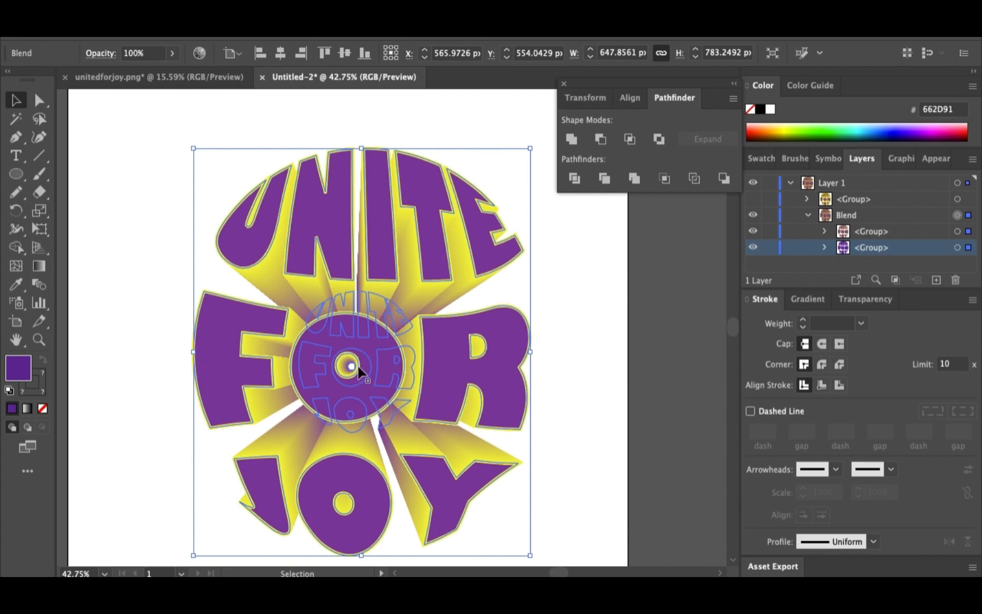
drag(358, 367, 396, 366)
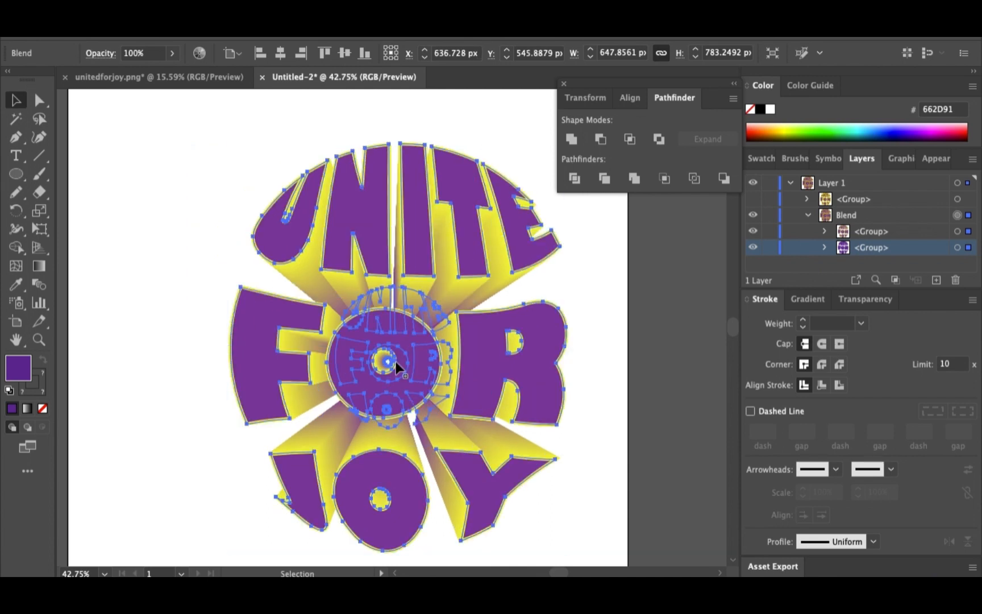
key(ctrl+z)
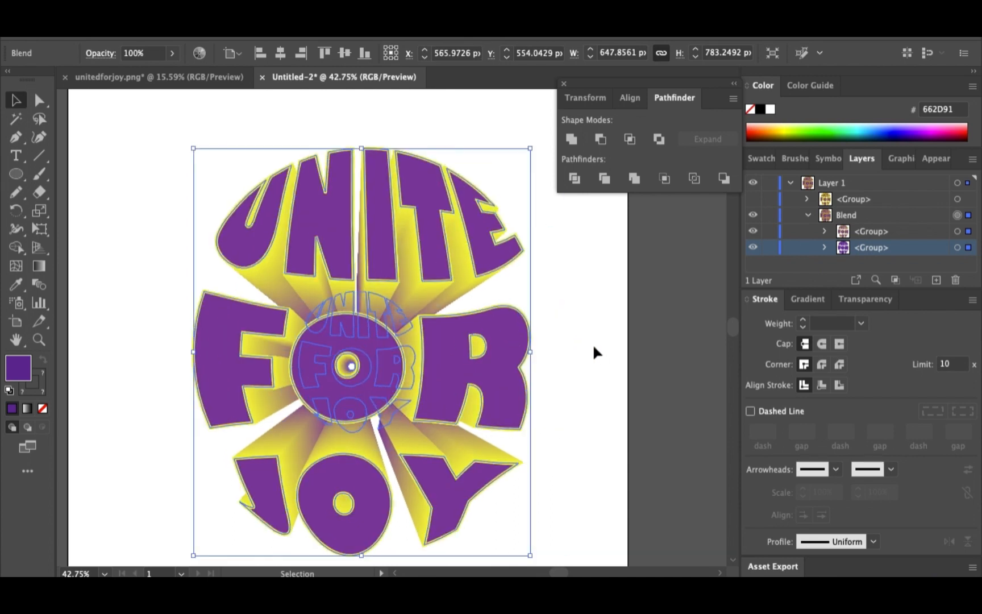
Deselect the blend and close the floating Pathfinder panel.
click(594, 346)
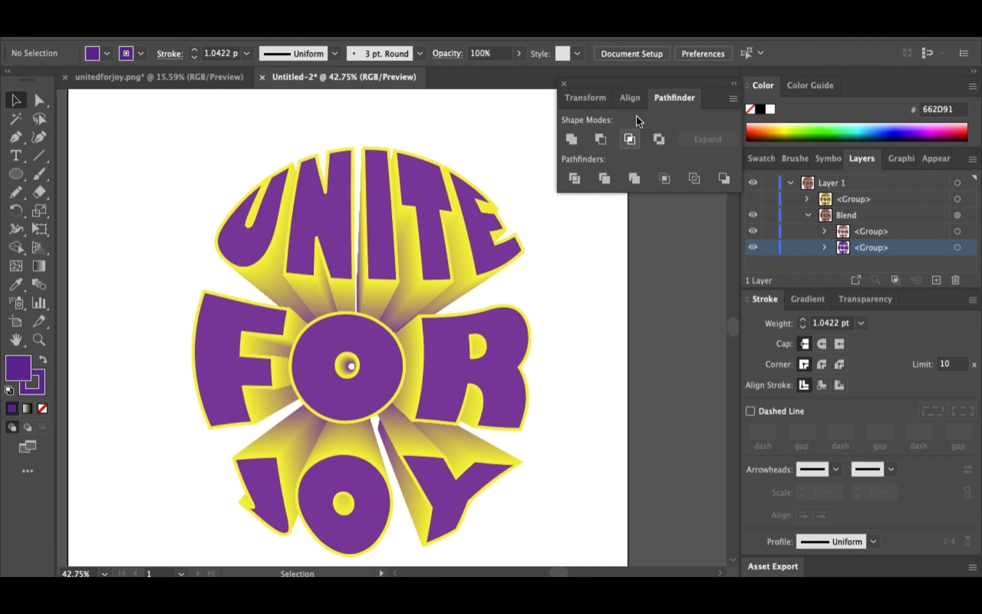
click(563, 84)
scroll(533, 372, down, 5)
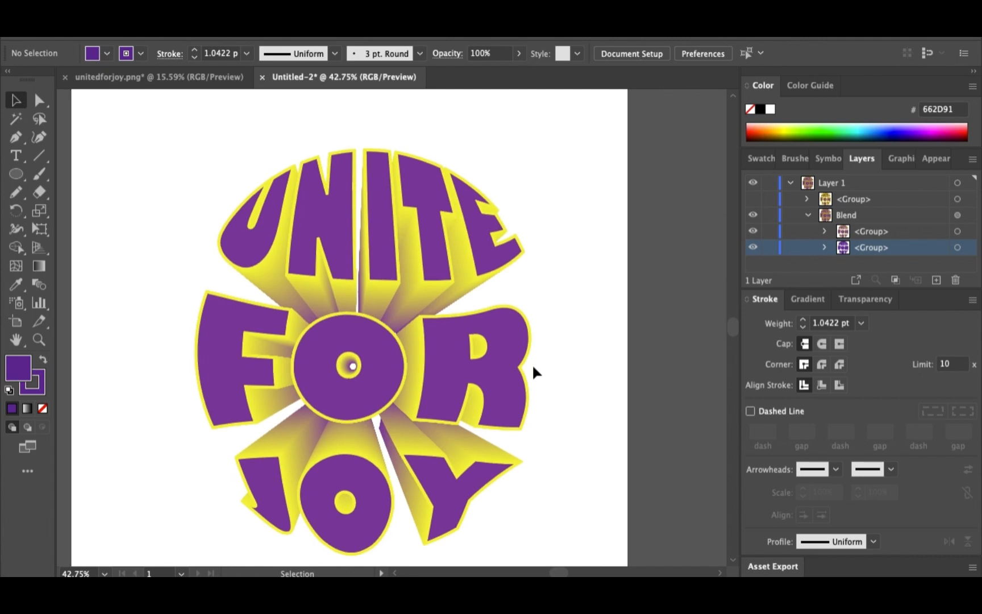
scroll(533, 372, up, 4)
scroll(533, 372, up, 1)
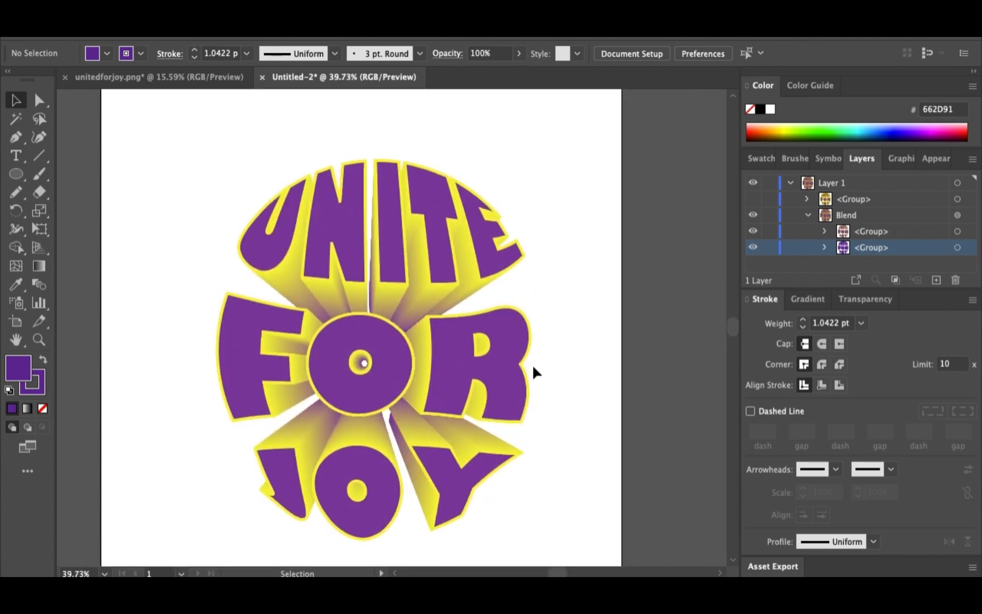
scroll(533, 367, down, 2)
scroll(533, 373, up, 1)
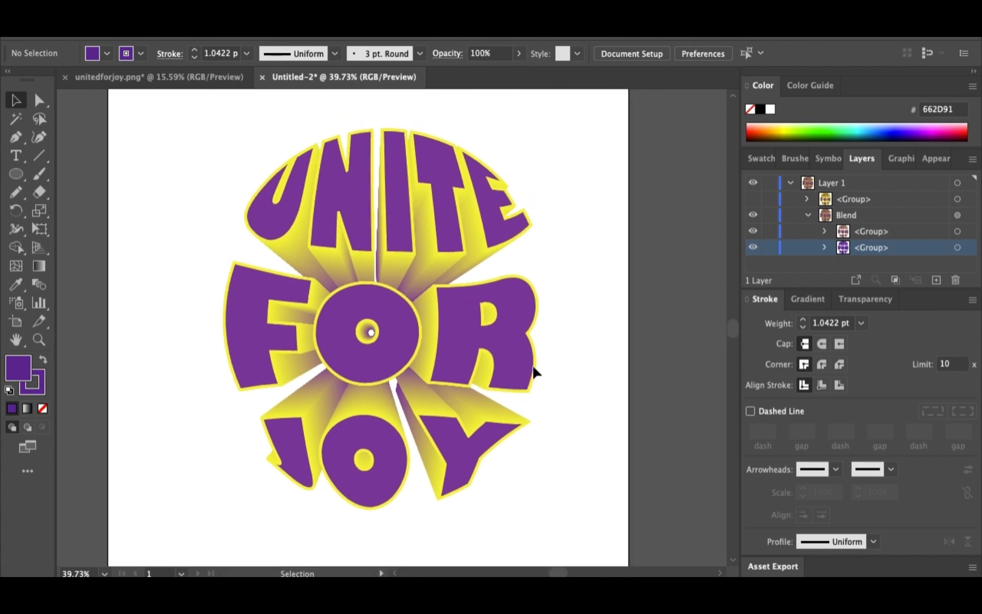
click(486, 307)
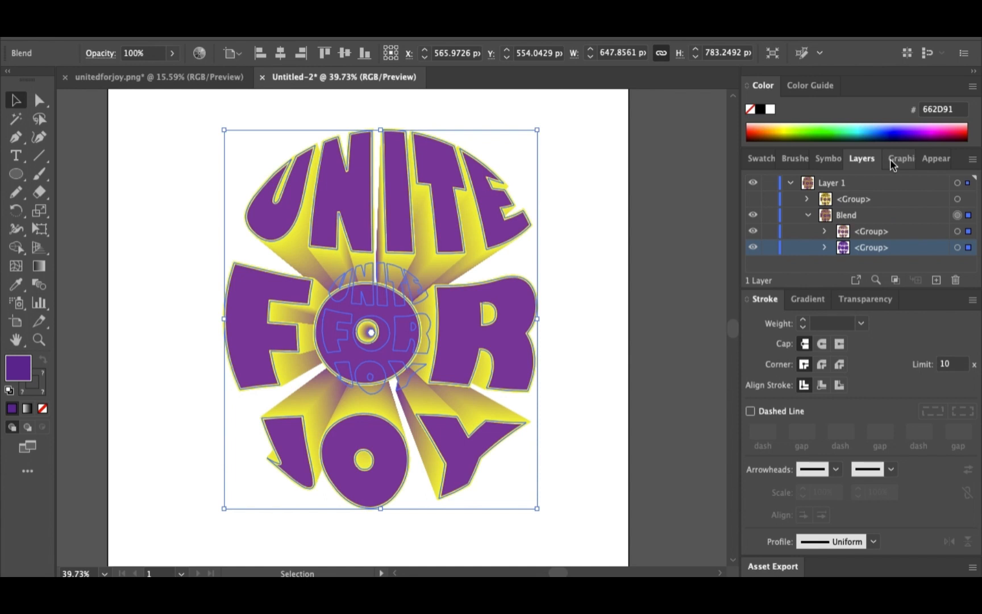
click(643, 359)
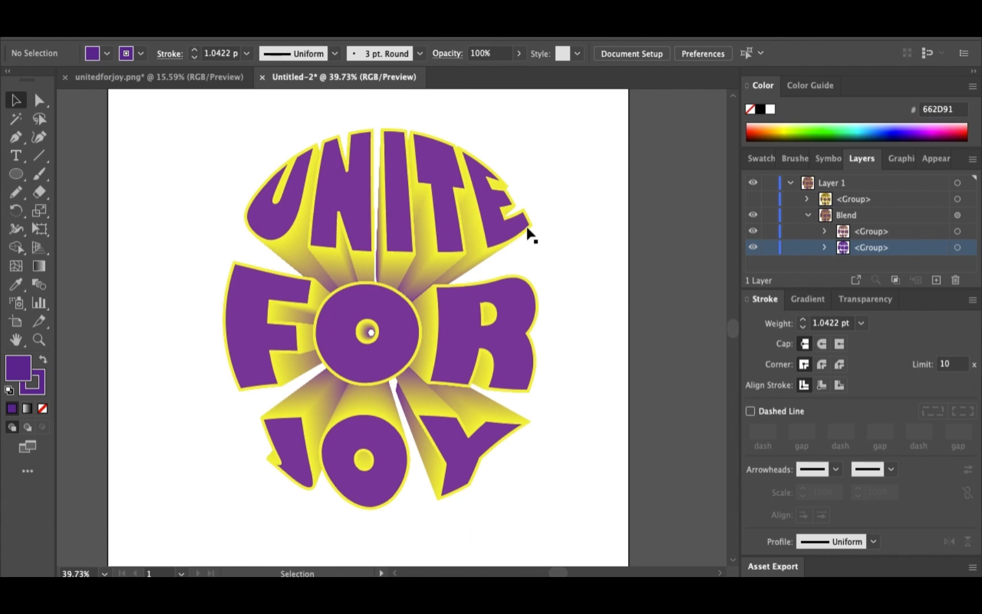
Draw a purple rectangle of about 1082 by 1073 px covering the whole artboard.
scroll(527, 235, down, 3)
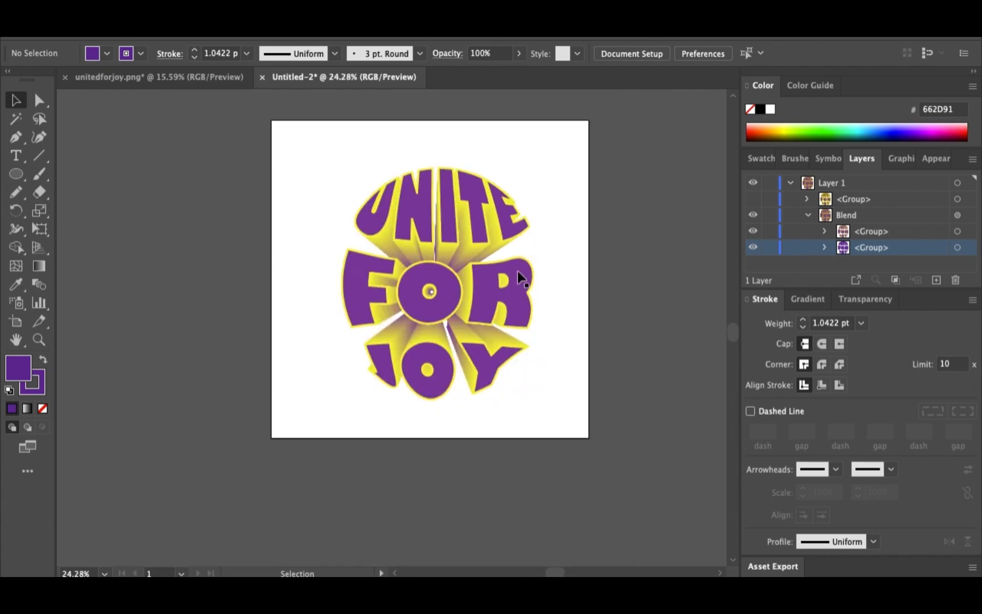
scroll(517, 269, up, 2)
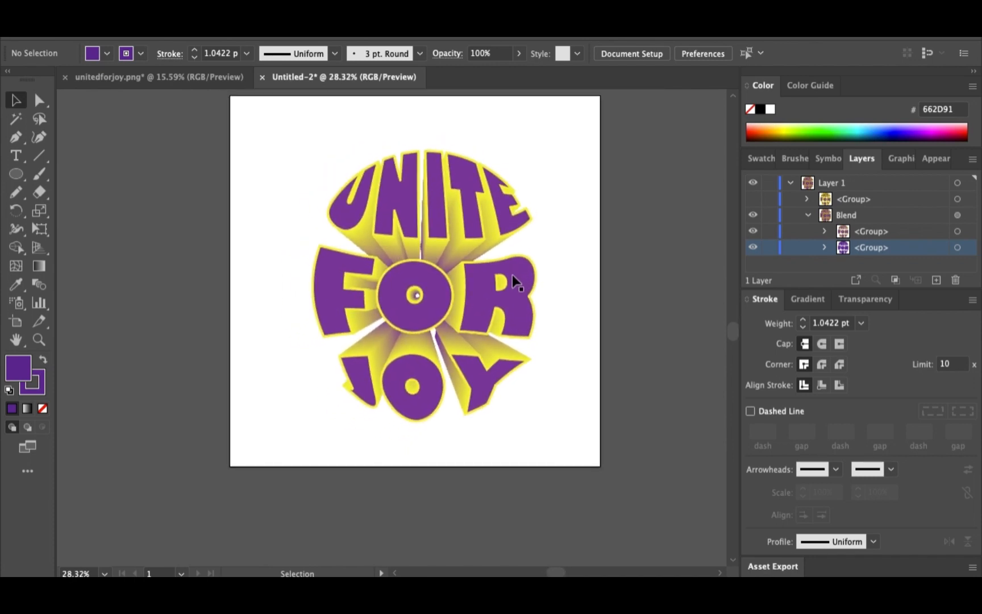
scroll(513, 279, up, 2)
scroll(512, 278, right, 1)
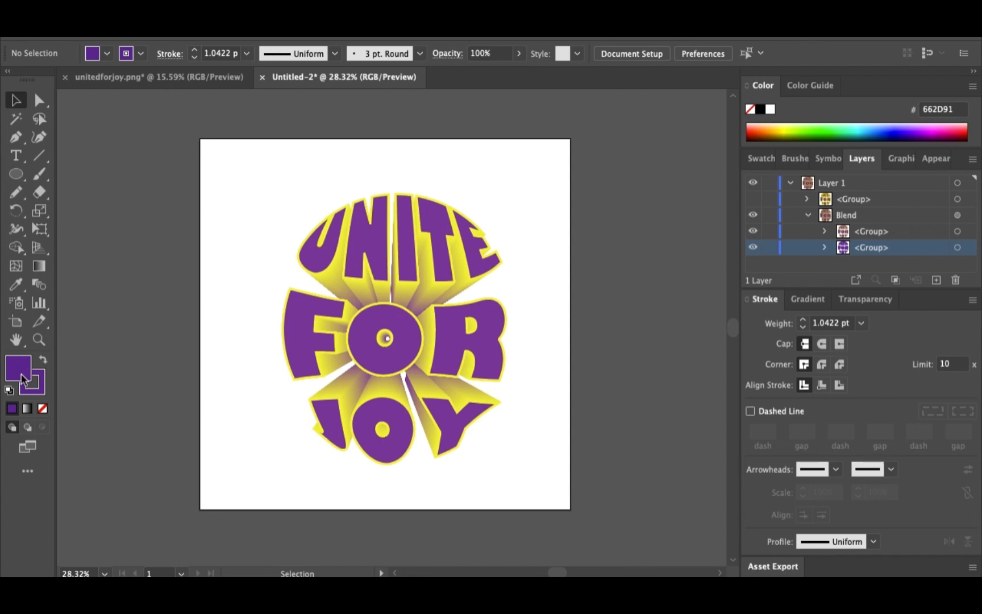
click(17, 175)
drag(17, 174, 65, 172)
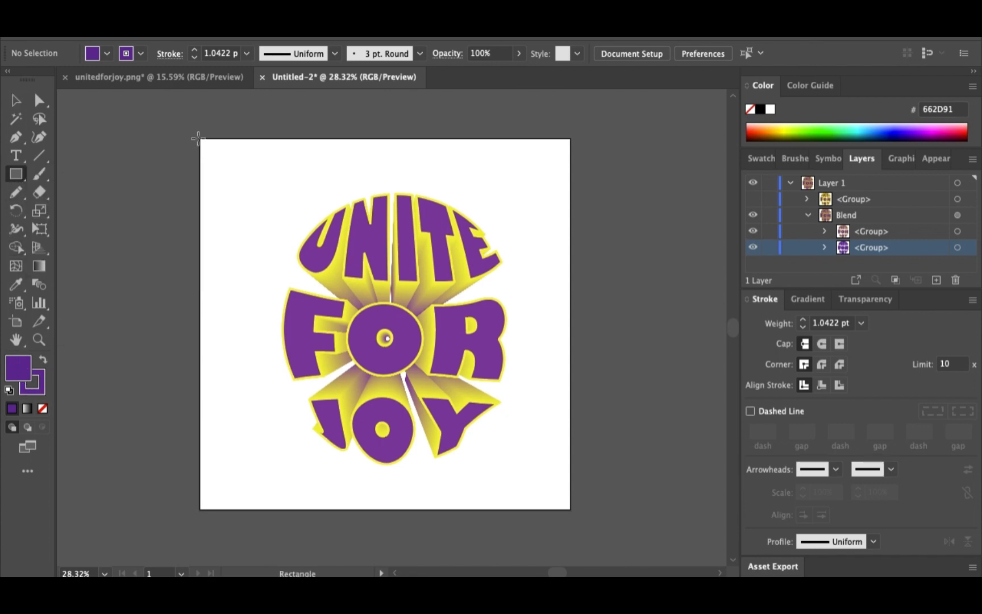
drag(198, 139, 572, 510)
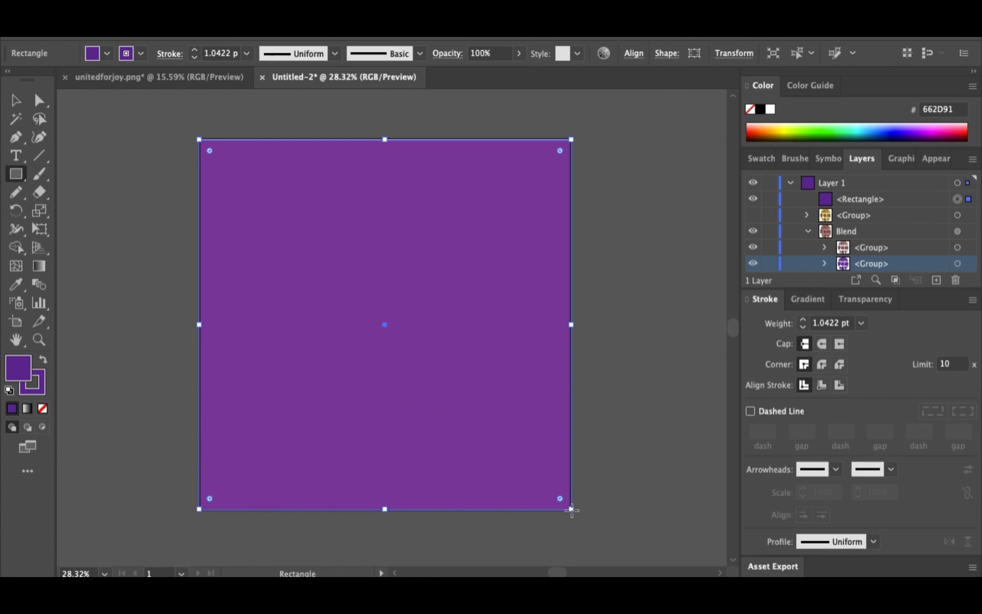
Send the purple rectangle to the back behind the lettering and deselect it.
right_click(465, 287)
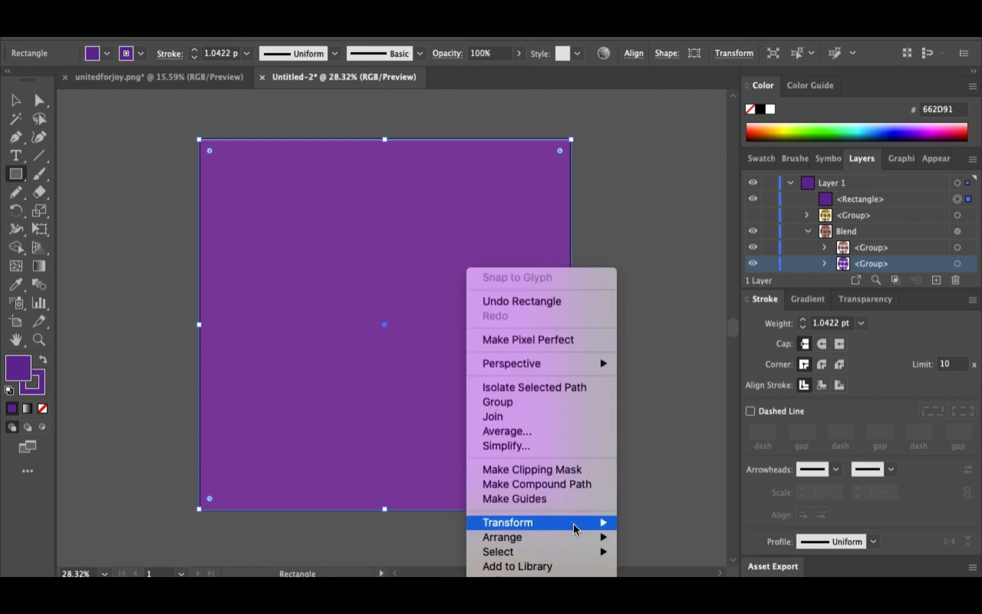
mouse_move(588, 536)
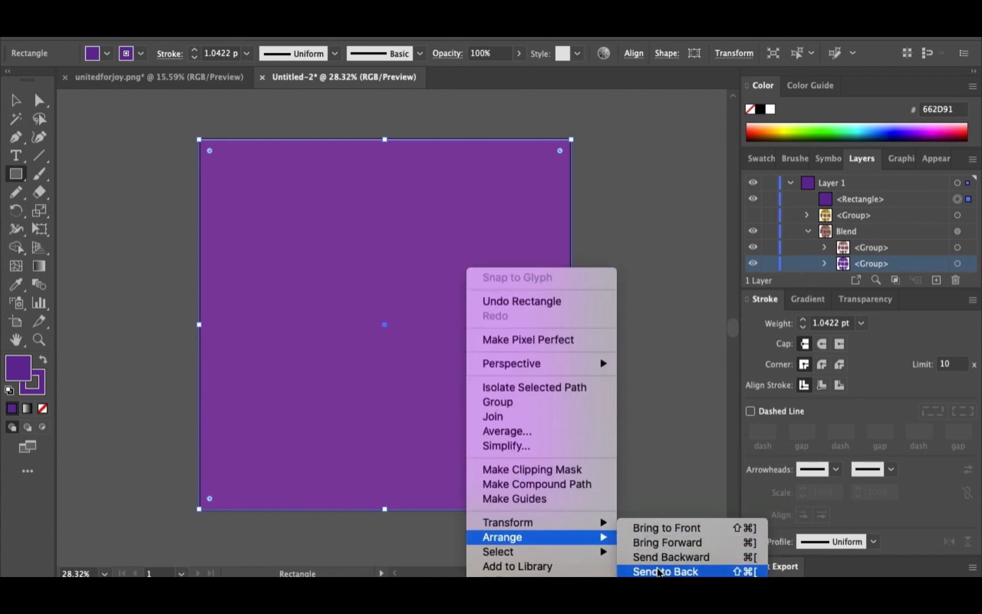
click(658, 572)
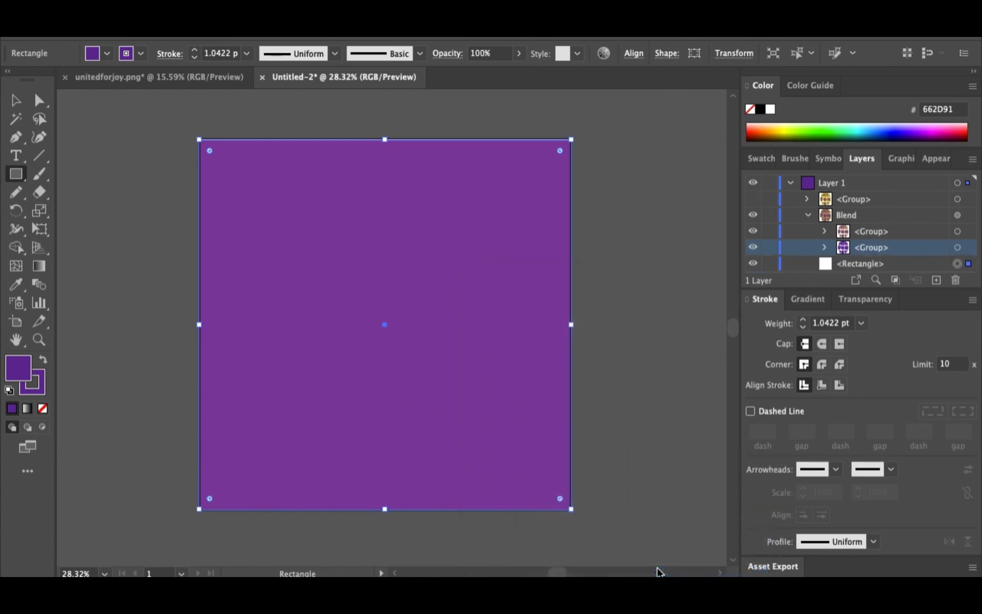
click(629, 343)
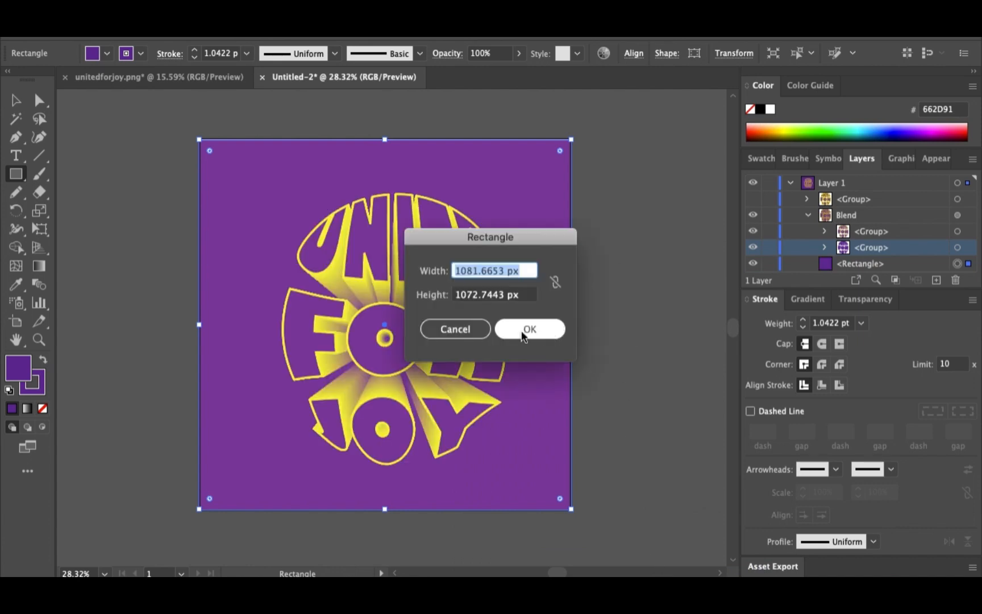
click(471, 335)
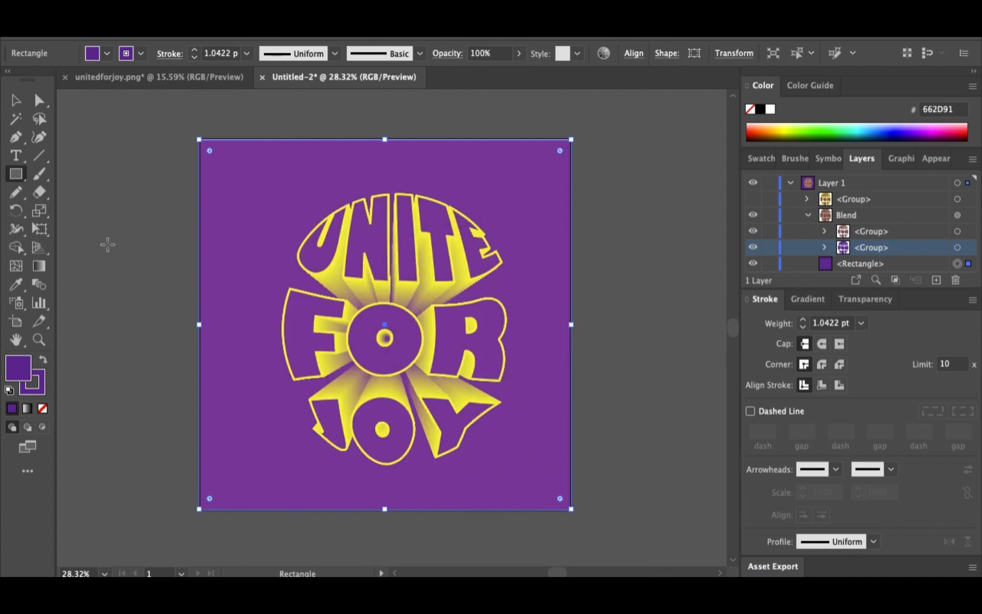
click(16, 100)
click(127, 200)
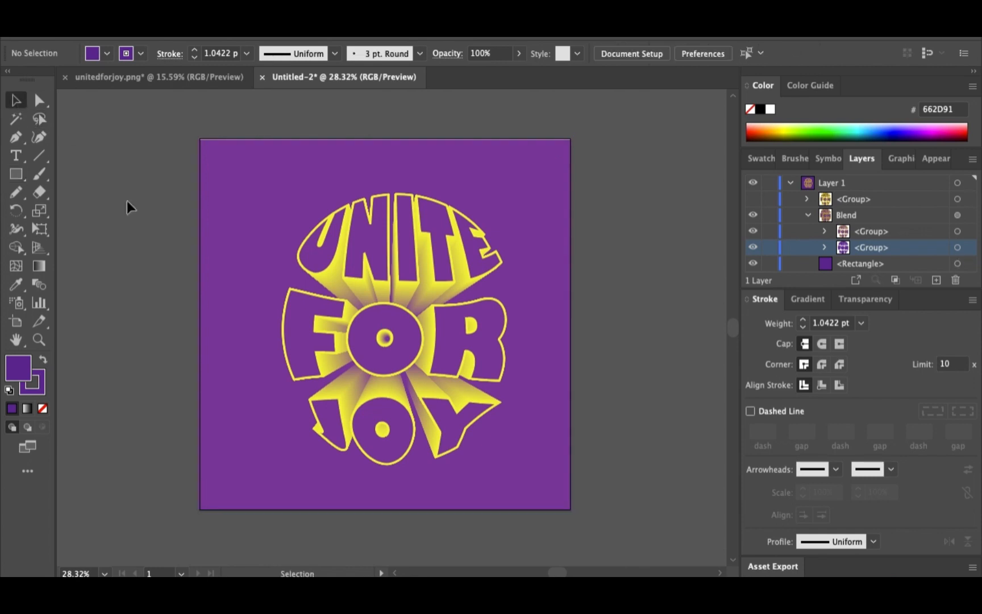
Try scaling the whole blend down to about 585 by 718 px, then undo it and deselect.
click(450, 326)
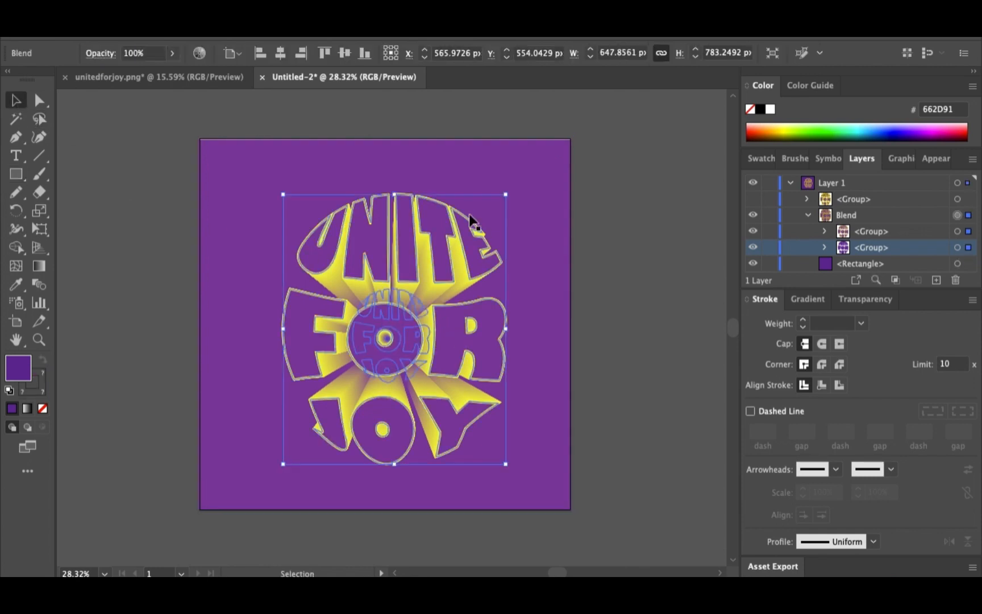
drag(504, 198, 486, 217)
key(a)
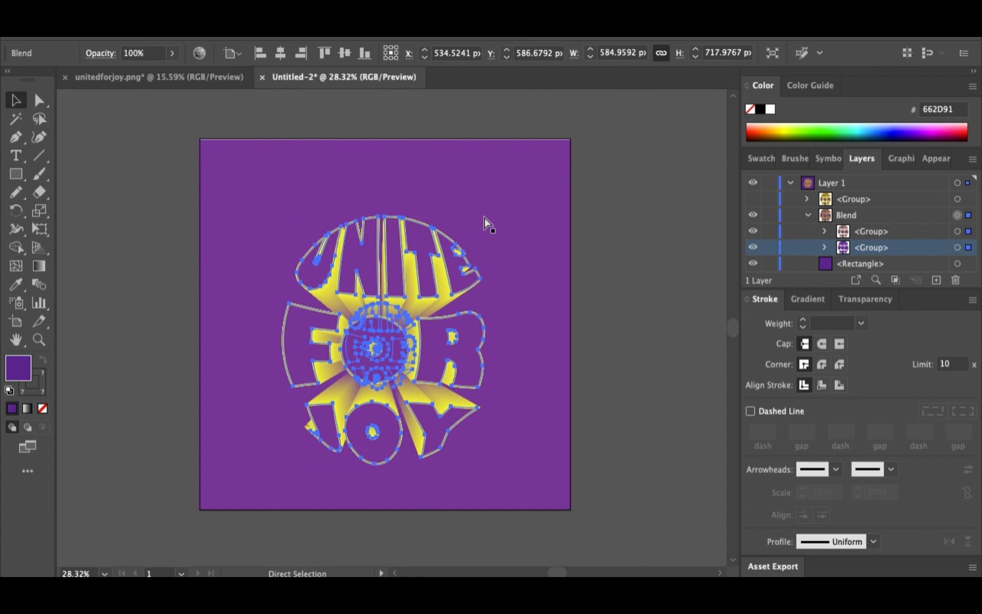
key(ctrl+z)
key(v)
click(641, 329)
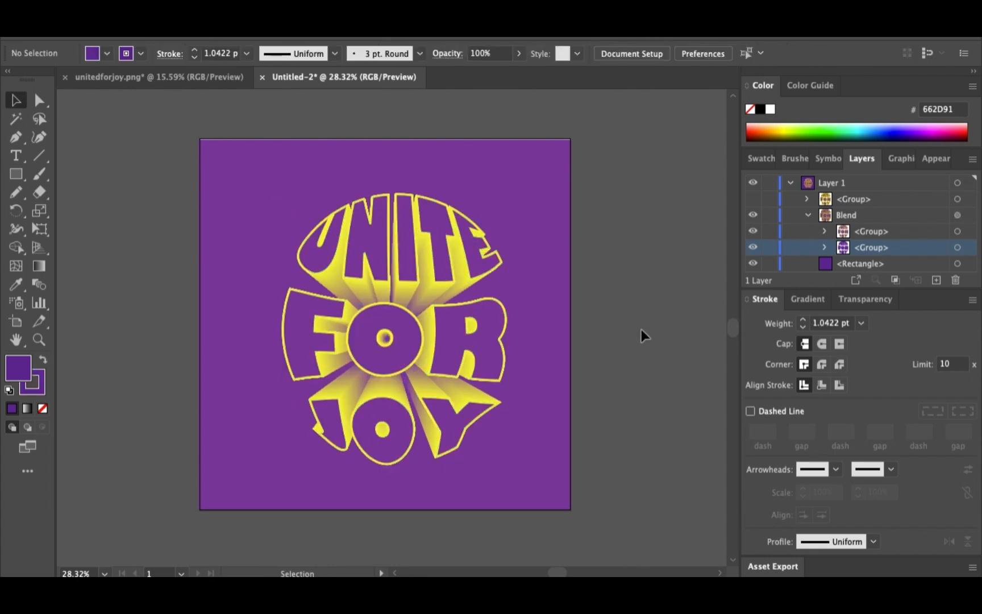
Examine the extruded lettering on its purple background up close and in full-screen view with the interface panels hidden.
scroll(642, 327, up, 3)
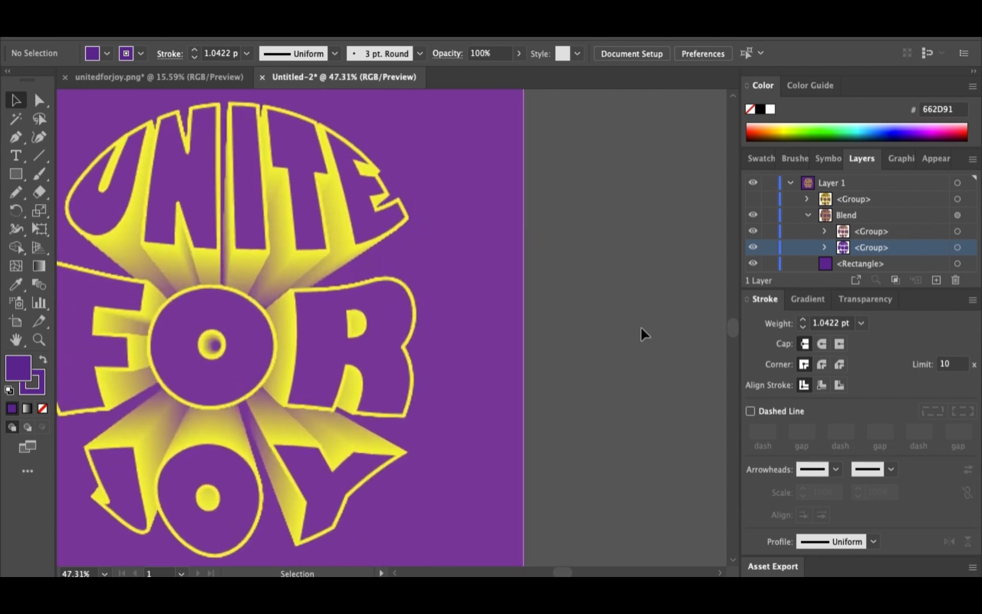
scroll(641, 329, left, 5)
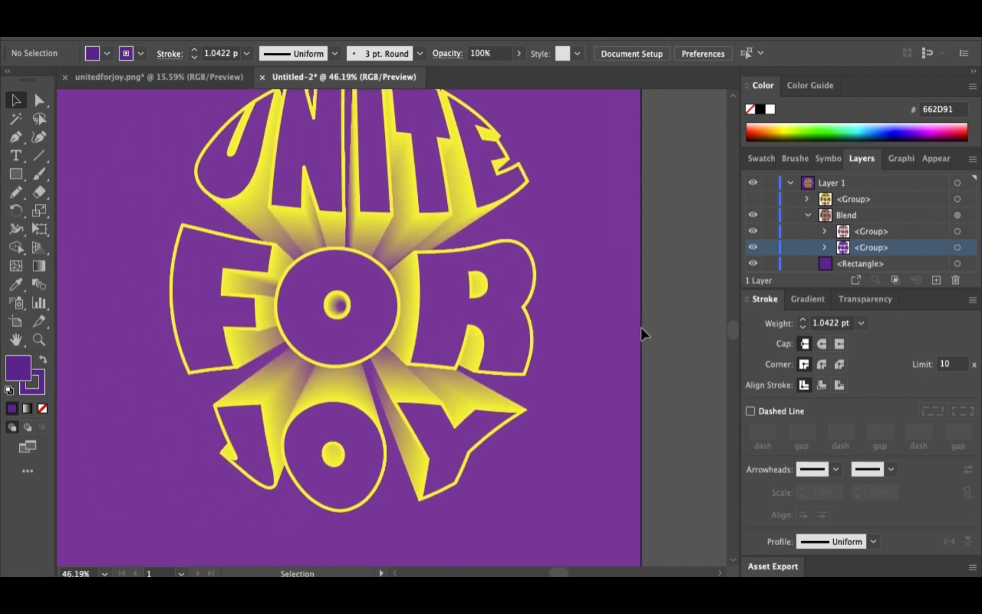
scroll(642, 328, down, 3)
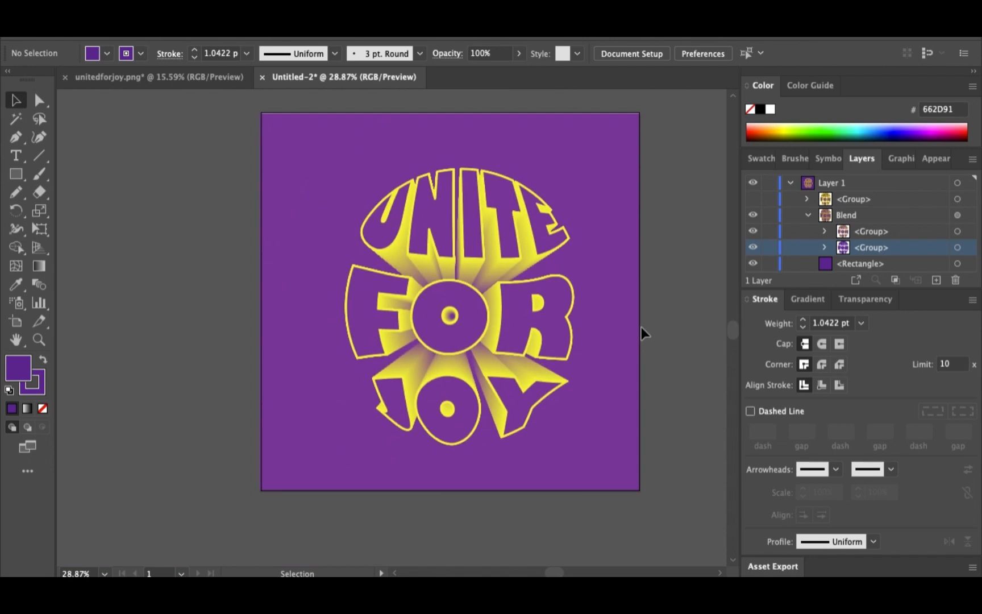
scroll(642, 326, up, 3)
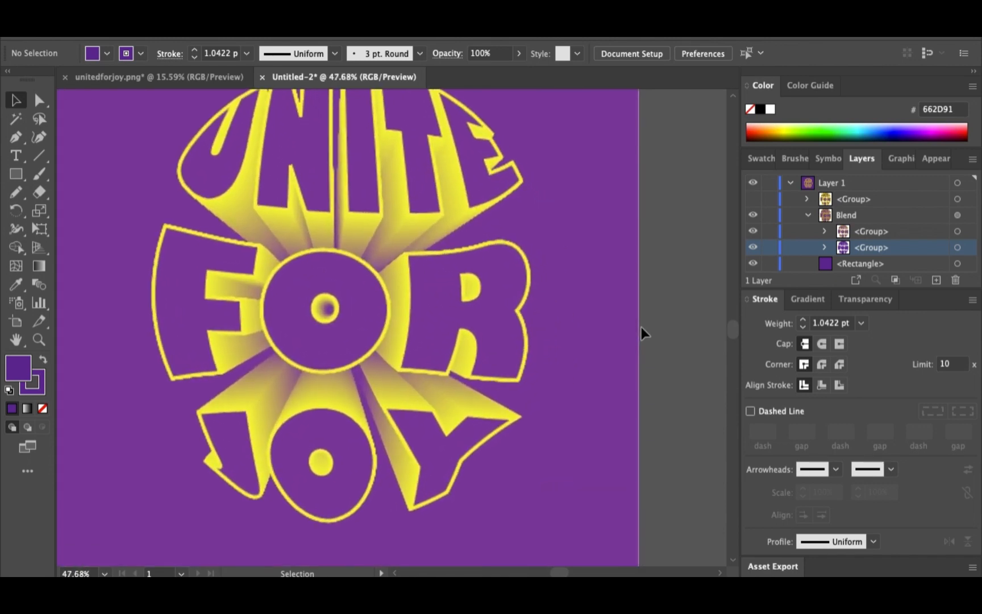
scroll(642, 327, up, 2)
scroll(642, 327, left, 1)
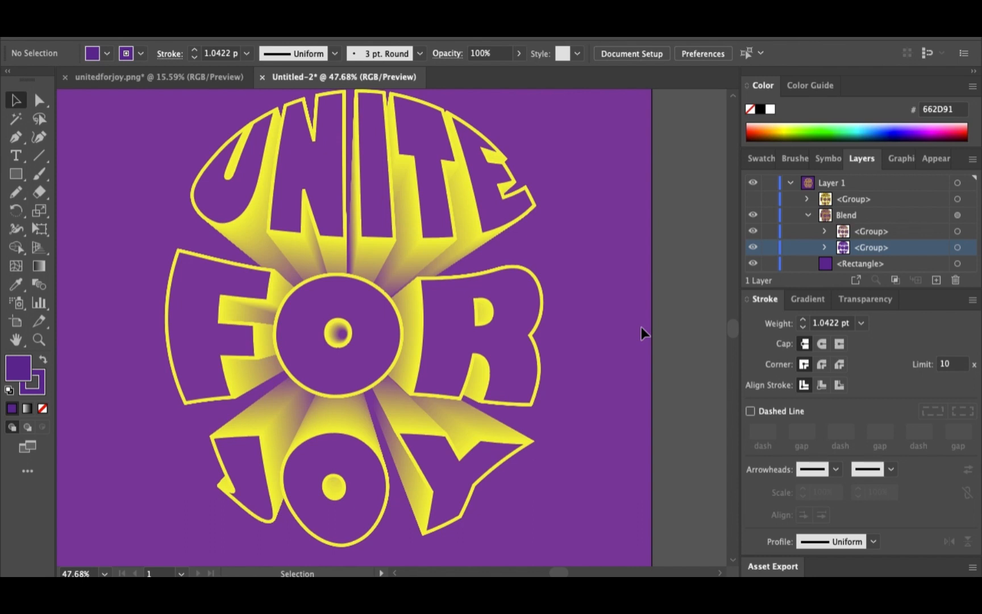
key(Tab)
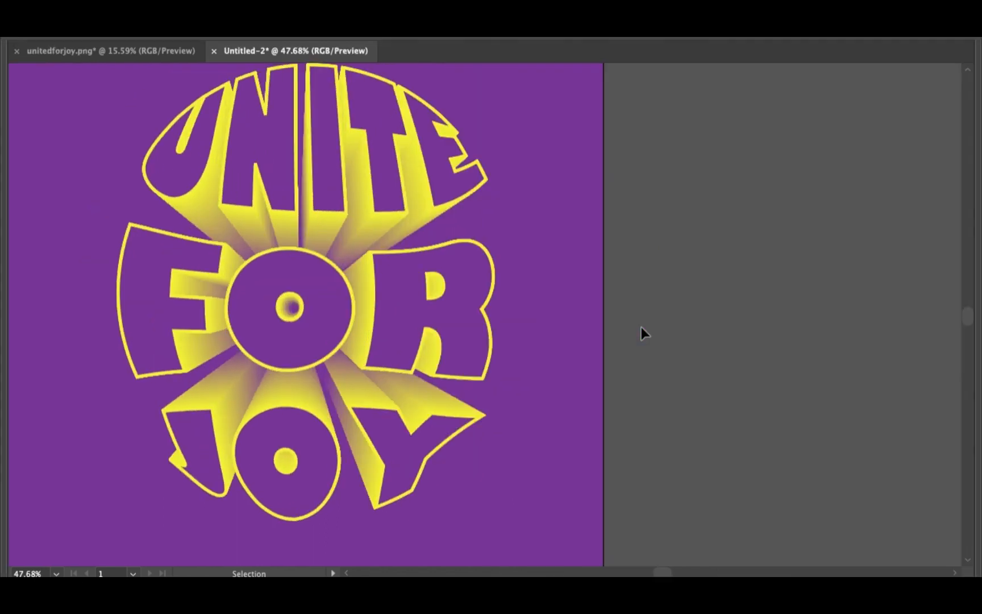
key(f)
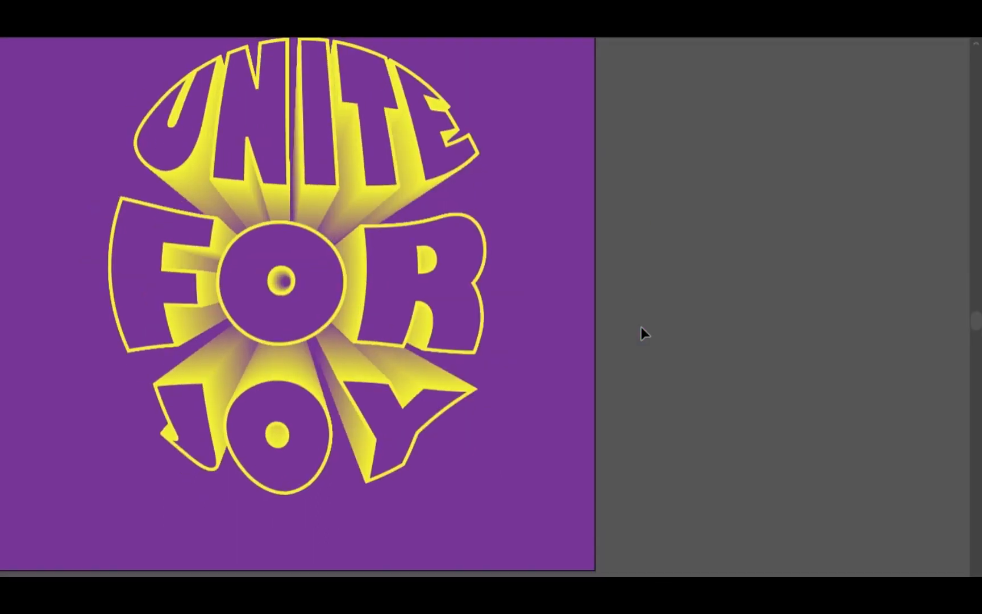
scroll(641, 327, up, 3)
scroll(642, 327, left, 8)
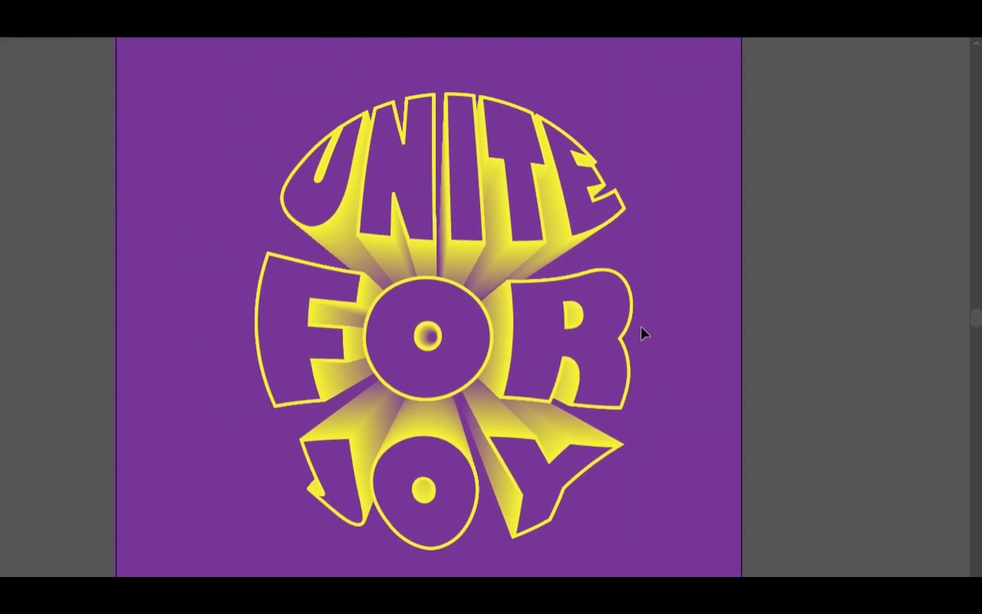
click(699, 359)
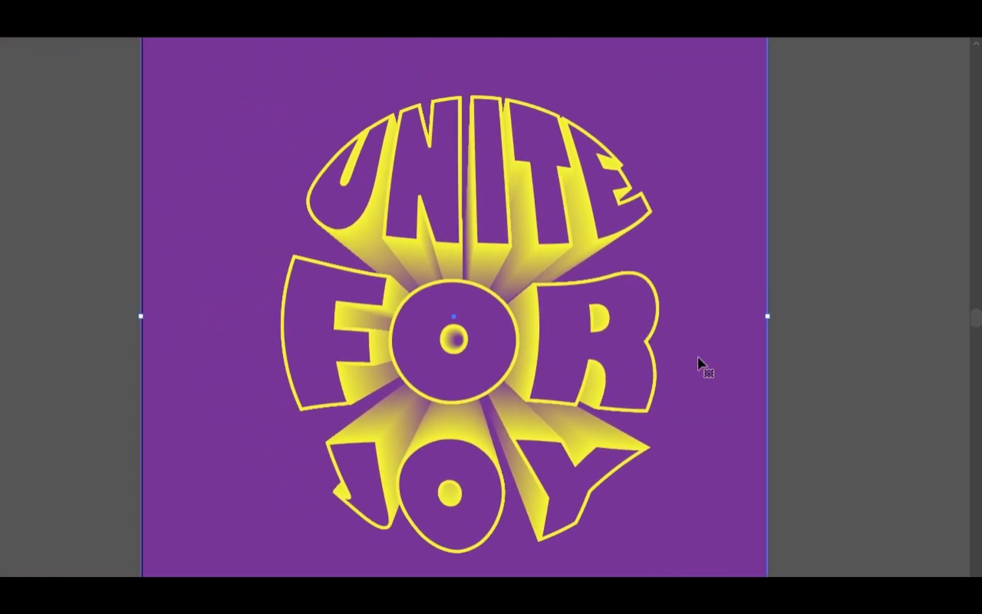
click(823, 365)
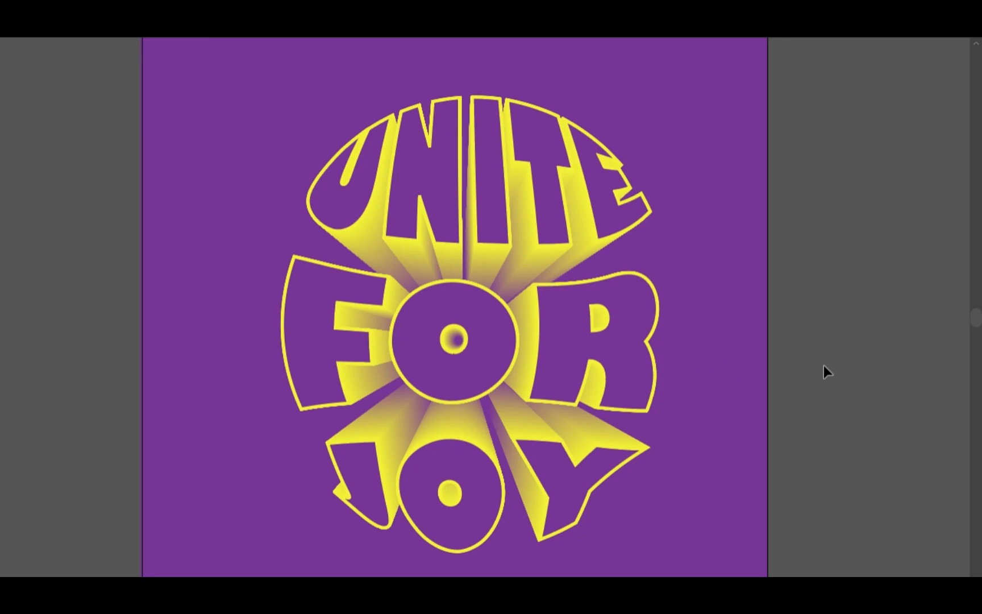